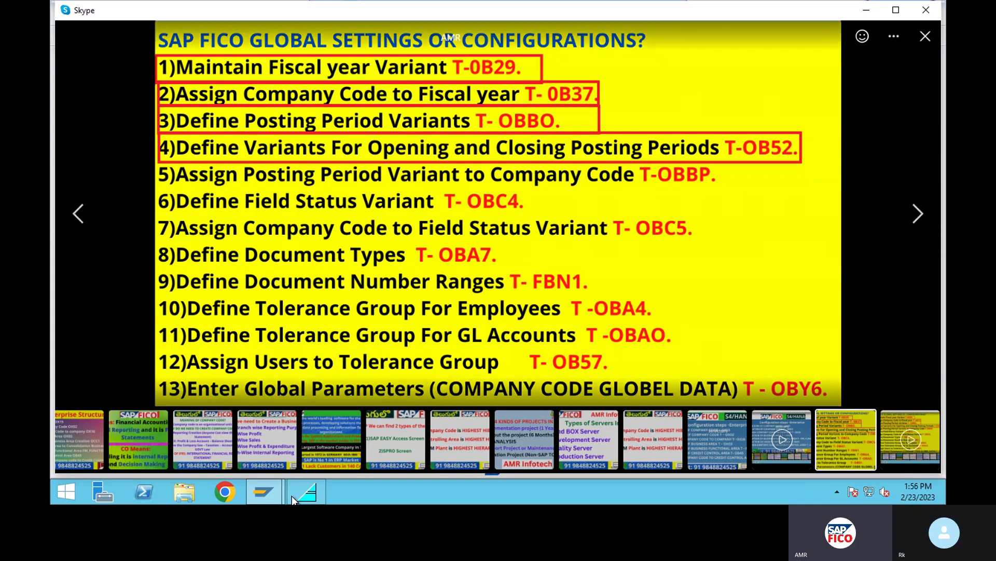
Step: Switch to the SAP session and open fiscal year variant maintenance with transaction /NOB29
left_click(269, 488)
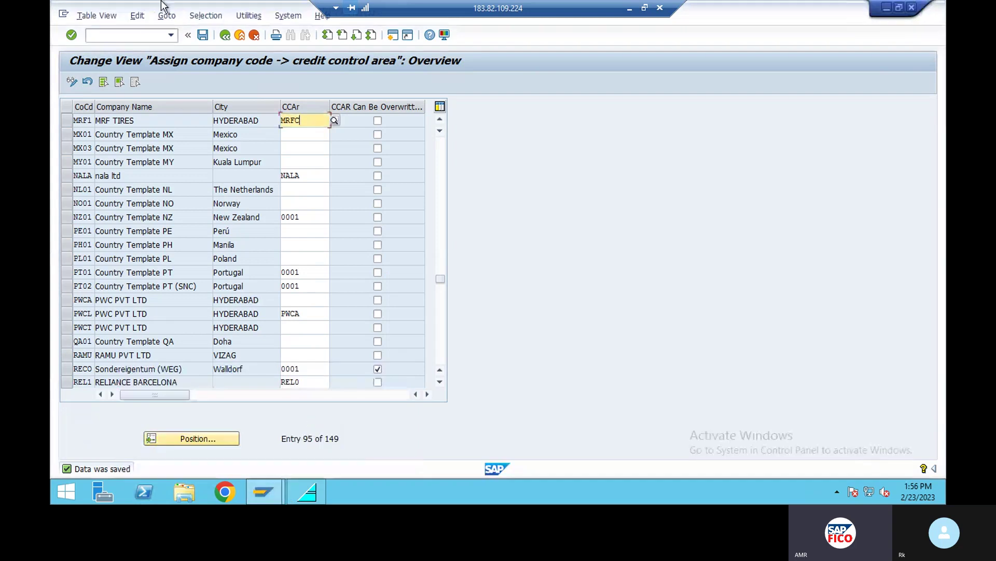
left_click(131, 36)
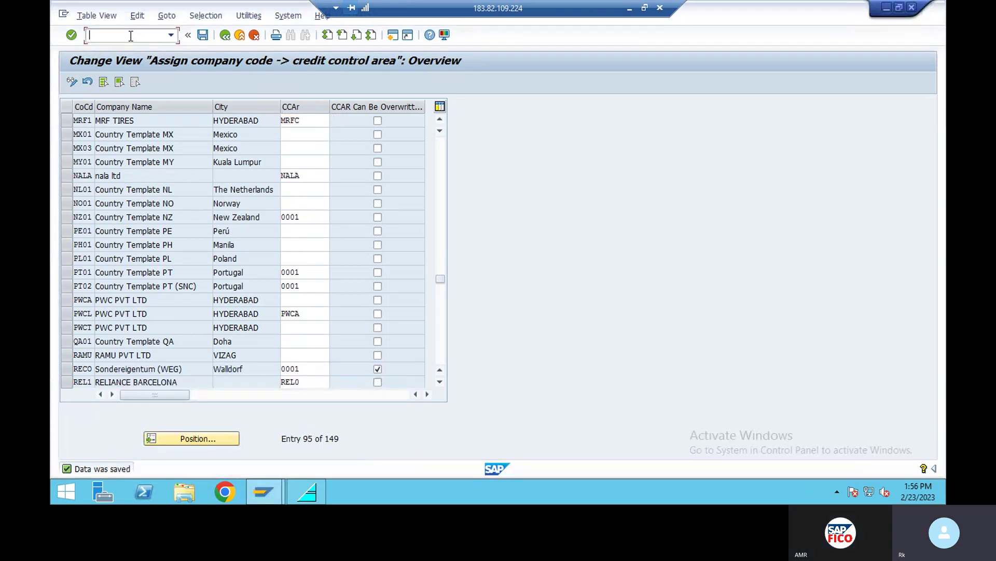
type("/NOB29")
key("Return")
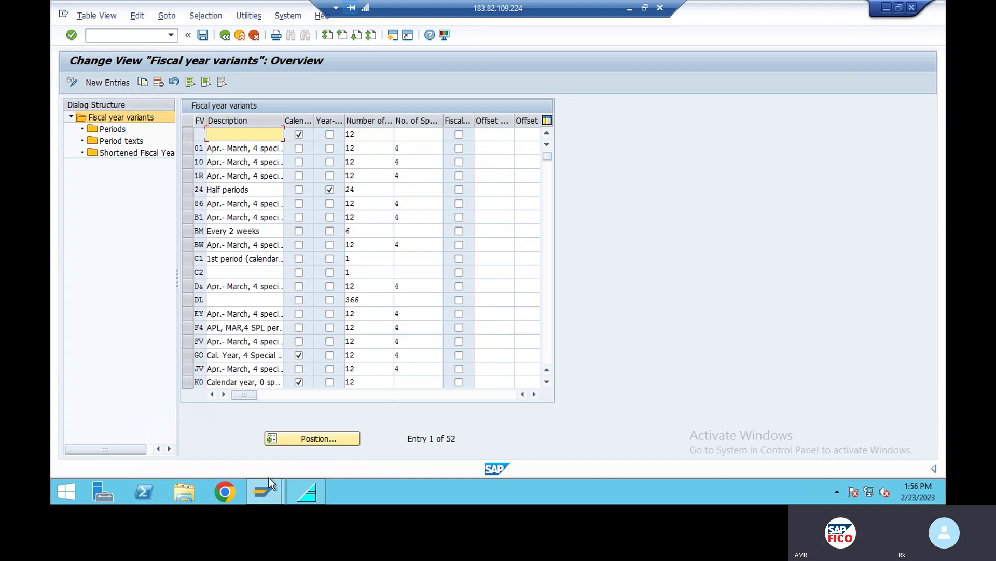
Step: Position the fiscal year variants list on variant V3
left_click(310, 441)
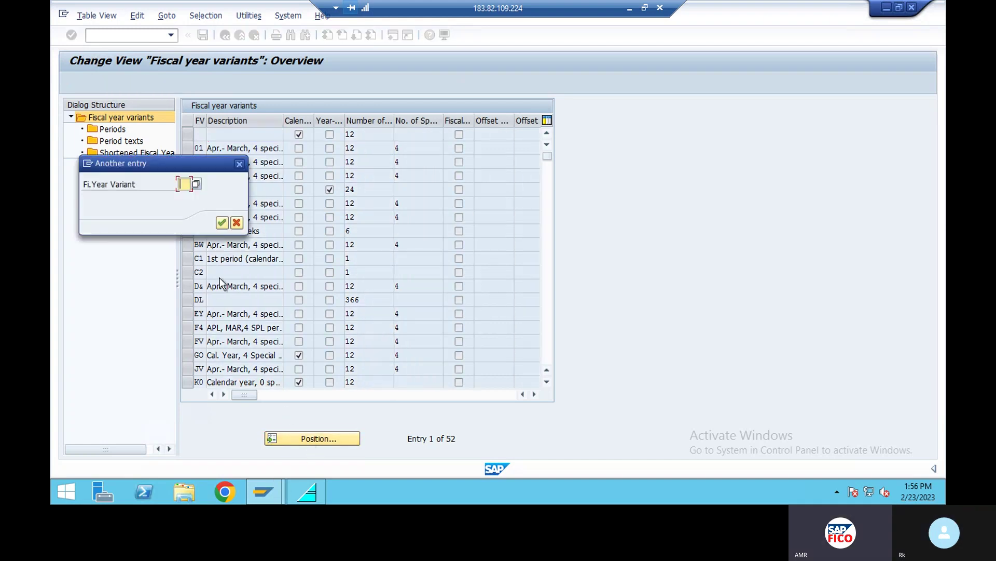
type("V3")
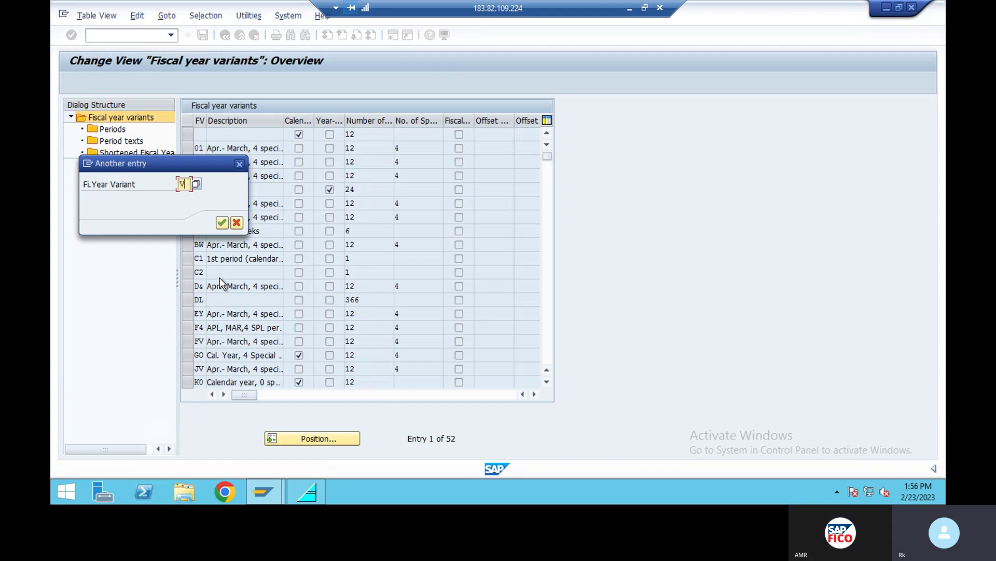
left_click(222, 222)
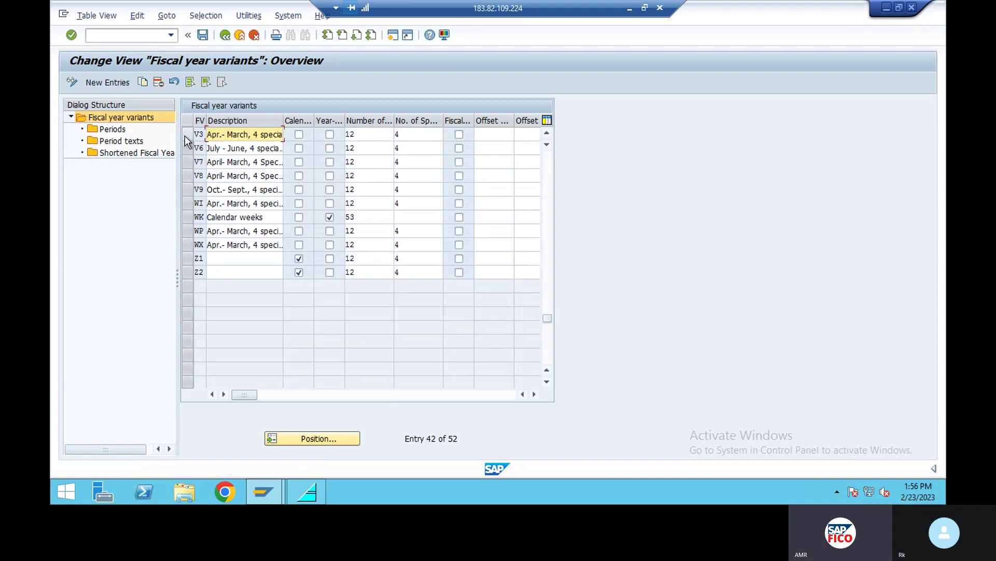
Step: Copy fiscal year variant V3 as M3 with all dependent entries and save it to the ADANI GROUP CONFIGURATION customizing request
left_click(185, 136)
left_click(143, 81)
left_click_drag(204, 134, 187, 134)
key("BackSpace")
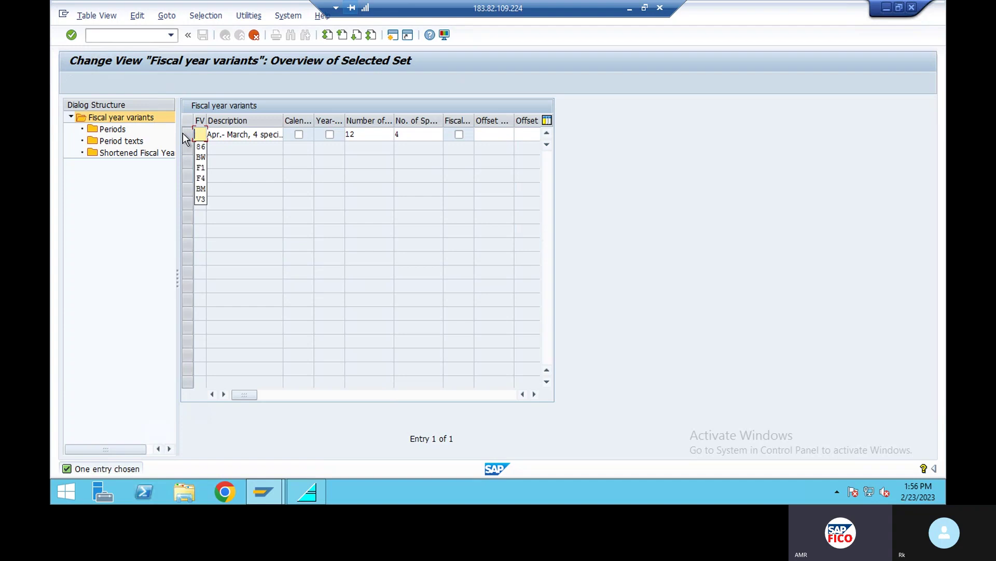
type("M3")
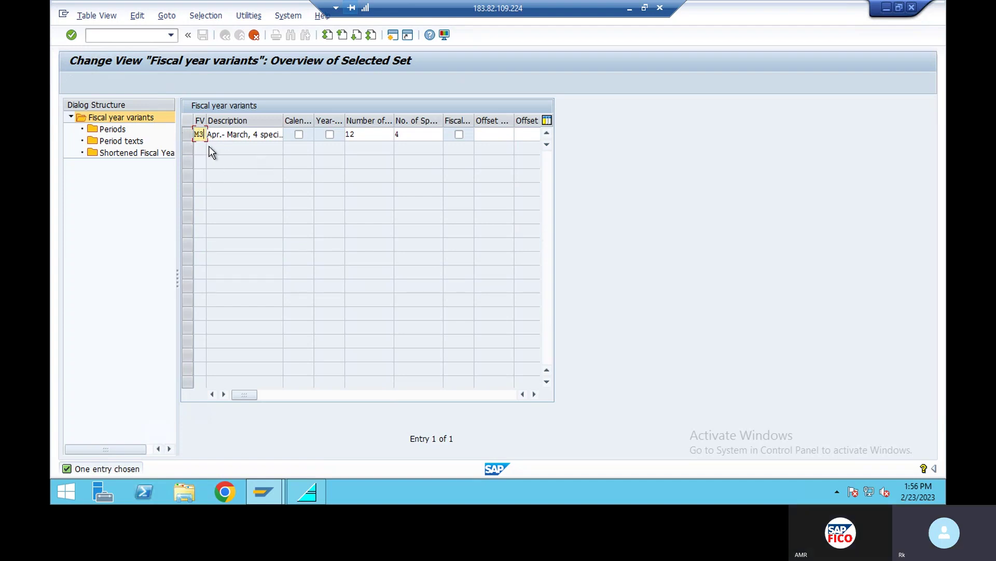
key("Return")
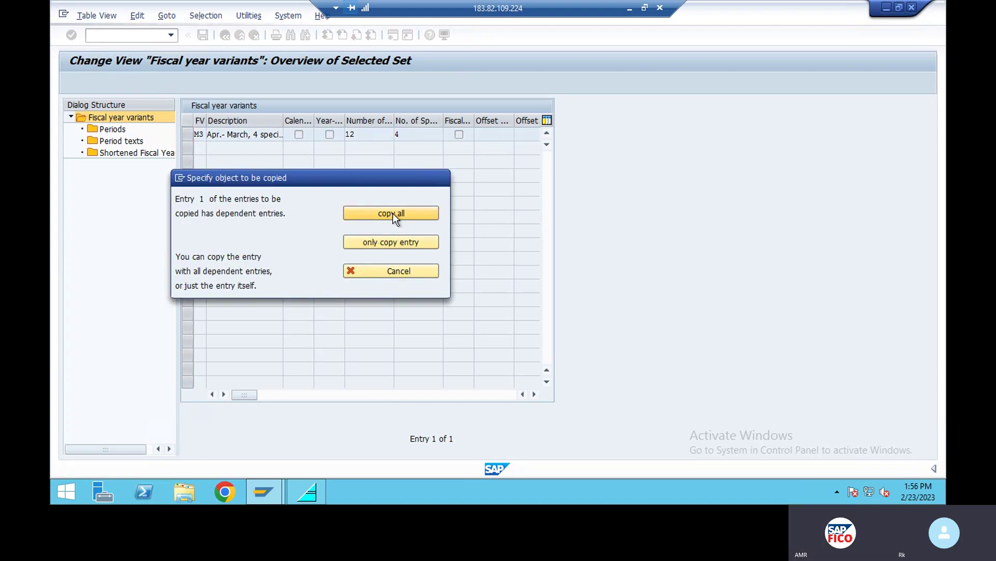
left_click(394, 214)
left_click(364, 383)
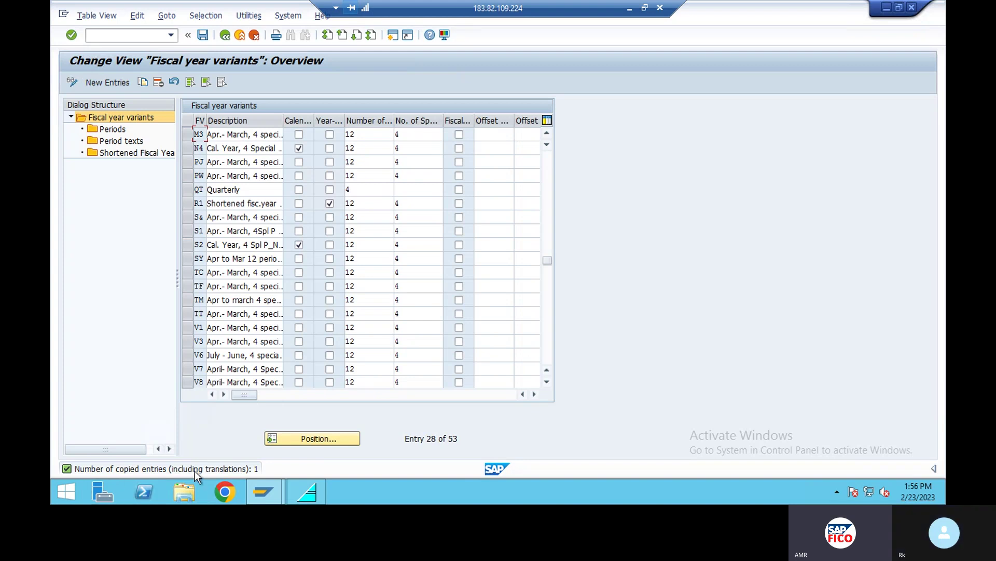
left_click(201, 35)
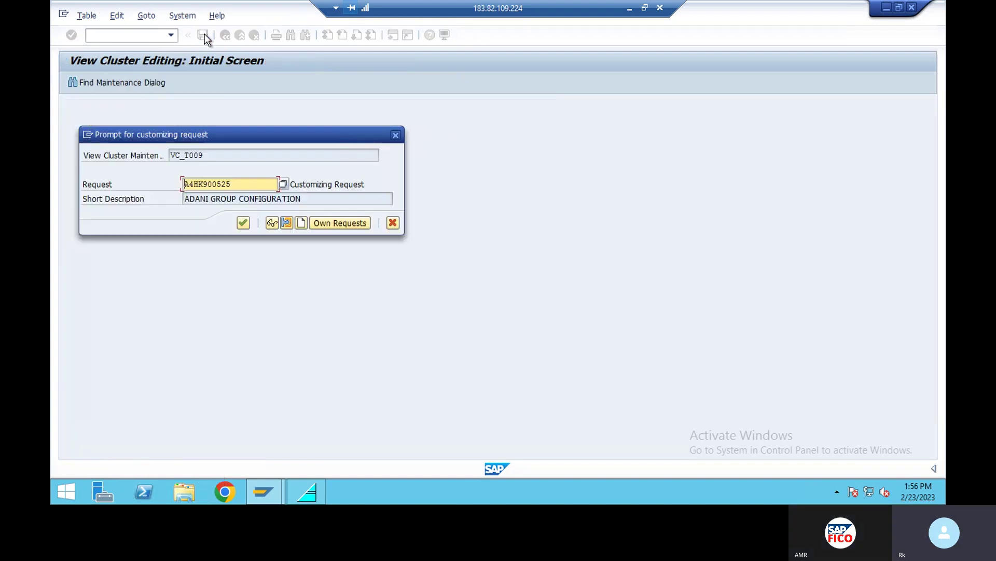
left_click(244, 223)
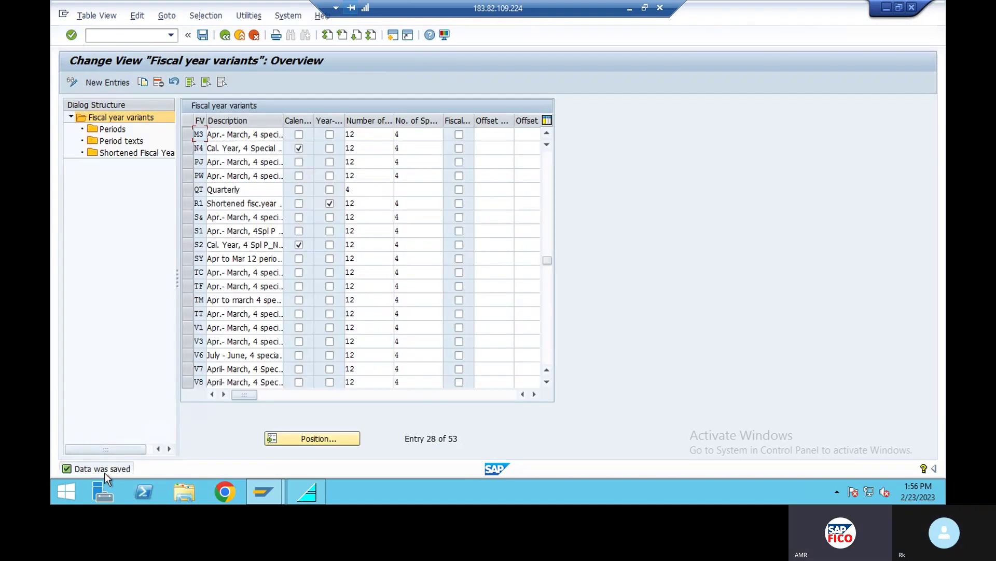
Step: Open the Periods of fiscal year variant M3 and examine how all months map to periods and year shifts
left_click(188, 135)
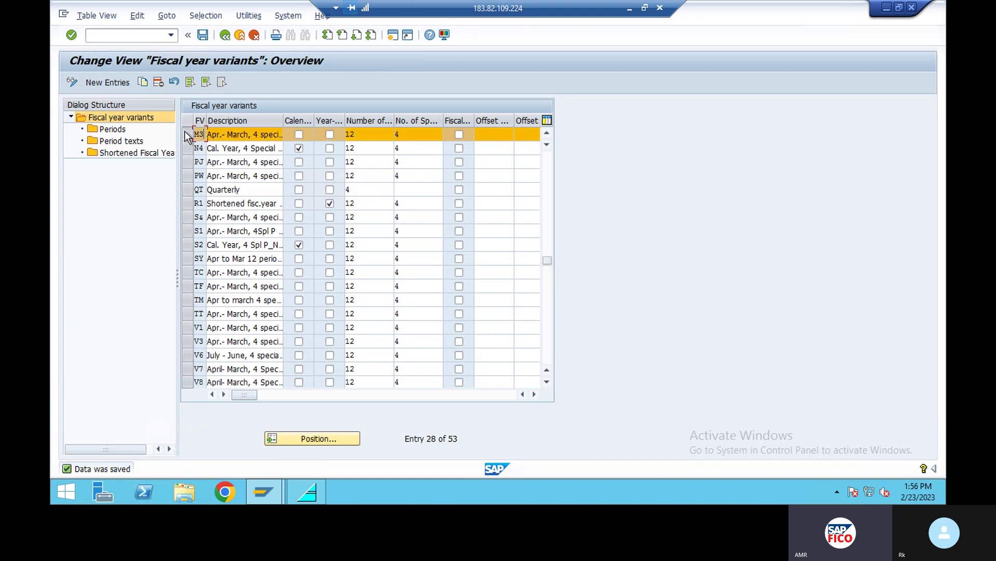
double_click(112, 130)
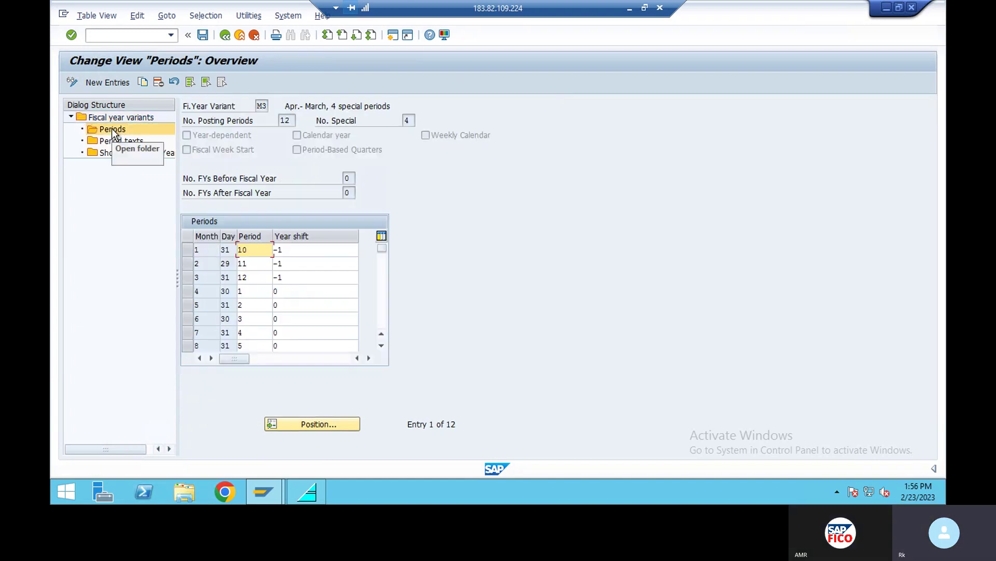
scroll(307, 308, "down", 1)
scroll(307, 308, "down", 2)
scroll(307, 308, "up", 2)
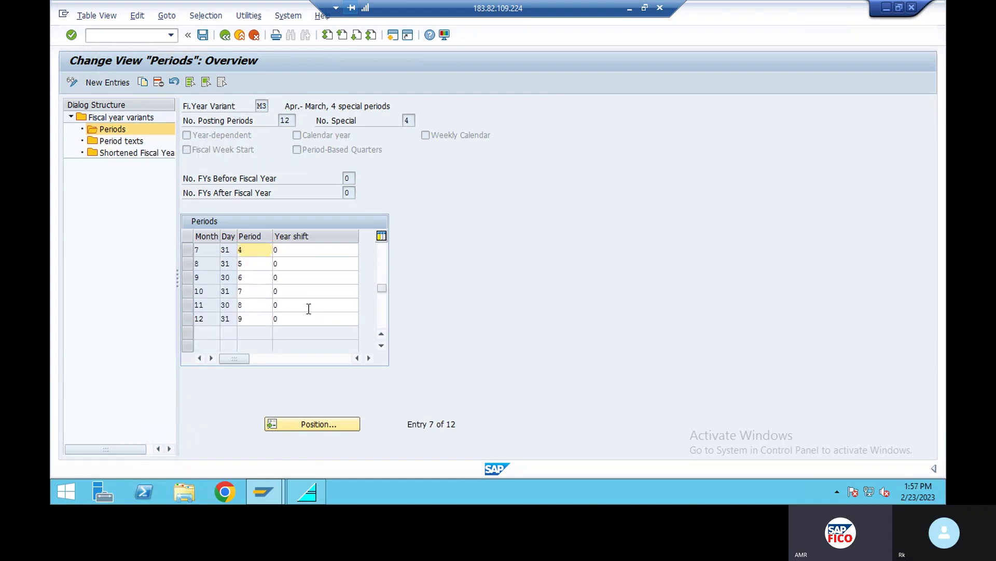
scroll(310, 315, "up", 1)
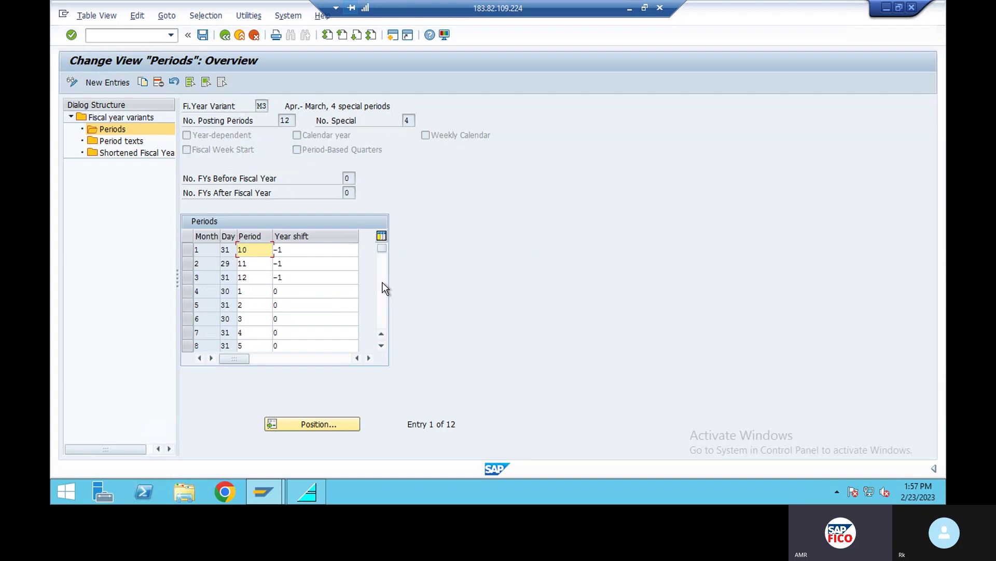
Step: Examine the period texts of variant M3, position the list on the EN language entries, and save
double_click(115, 143)
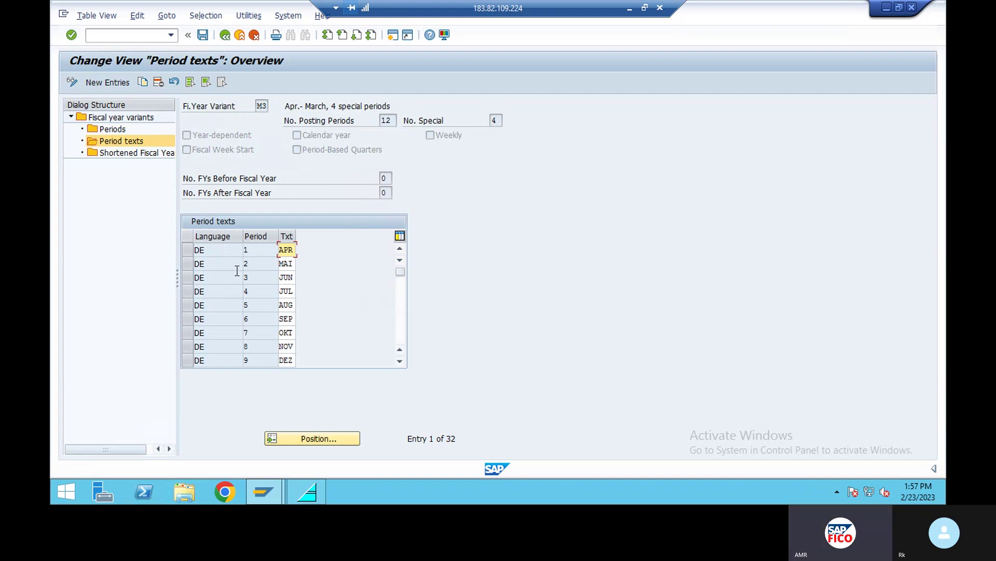
scroll(248, 295, "down", 3)
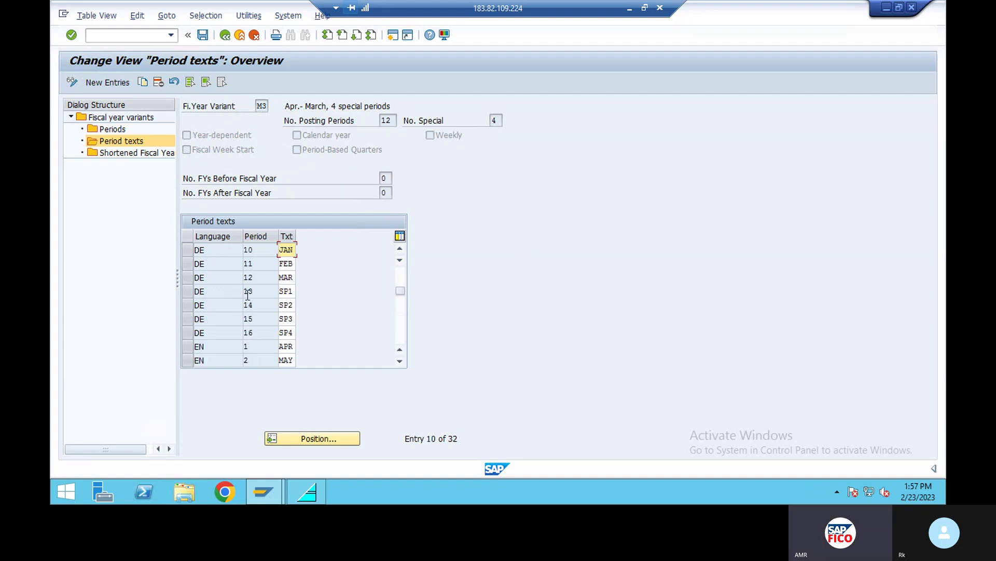
scroll(248, 295, "up", 3)
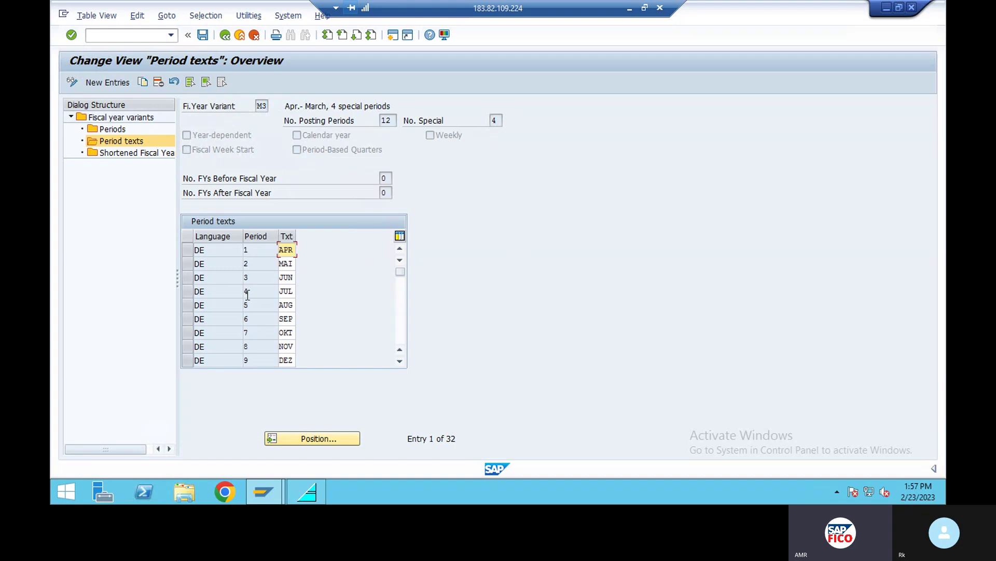
left_click(300, 440)
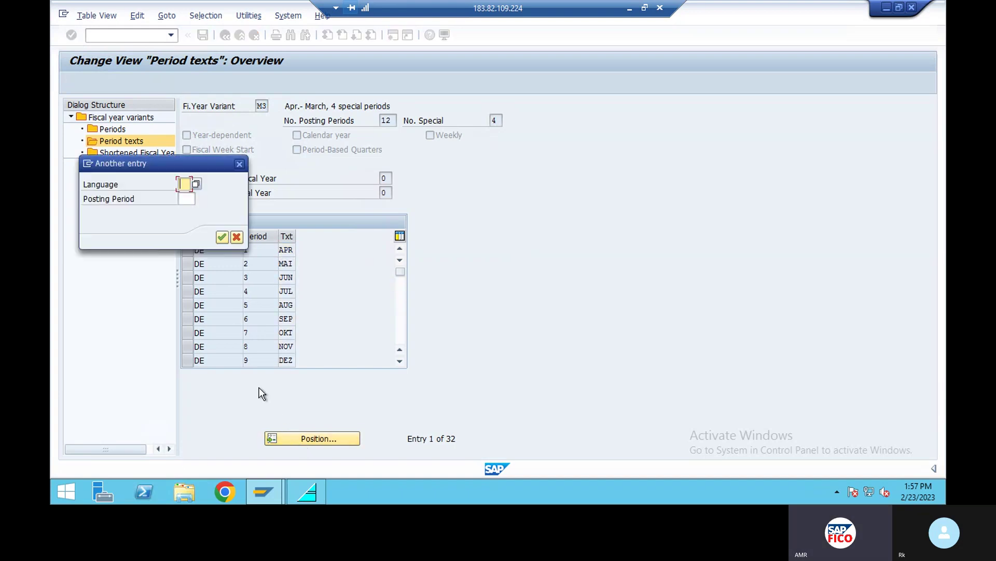
type("EN")
left_click(225, 239)
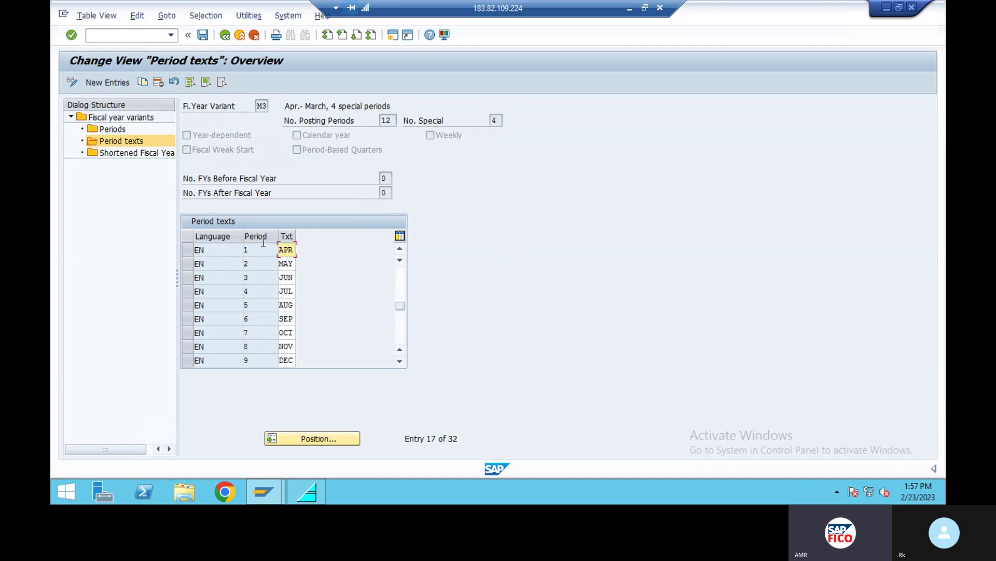
left_click(202, 37)
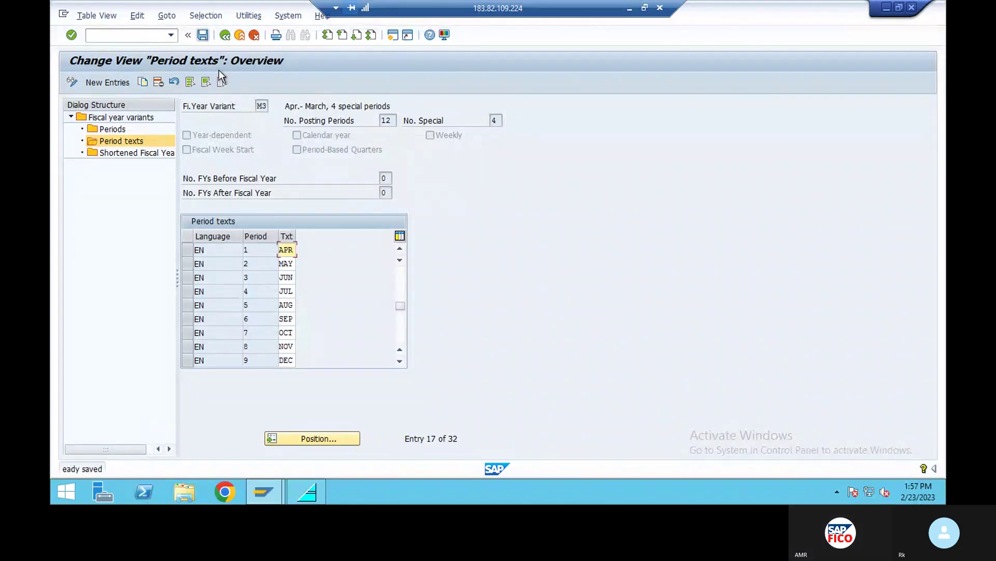
Step: Check the configuration list in Skype, then open the company code to fiscal year variant assignment with transaction /NOB37
key("alt+Tab")
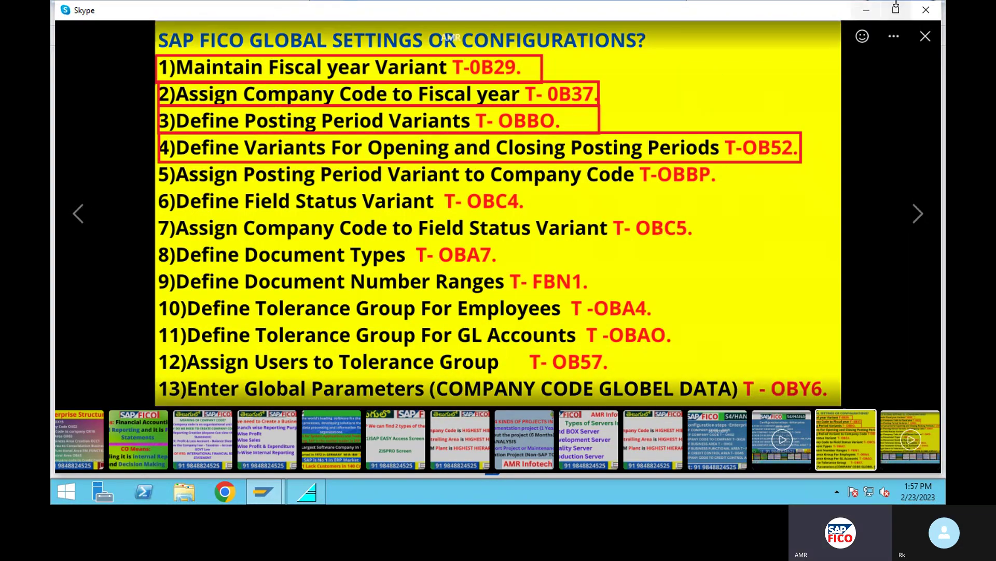
left_click(867, 10)
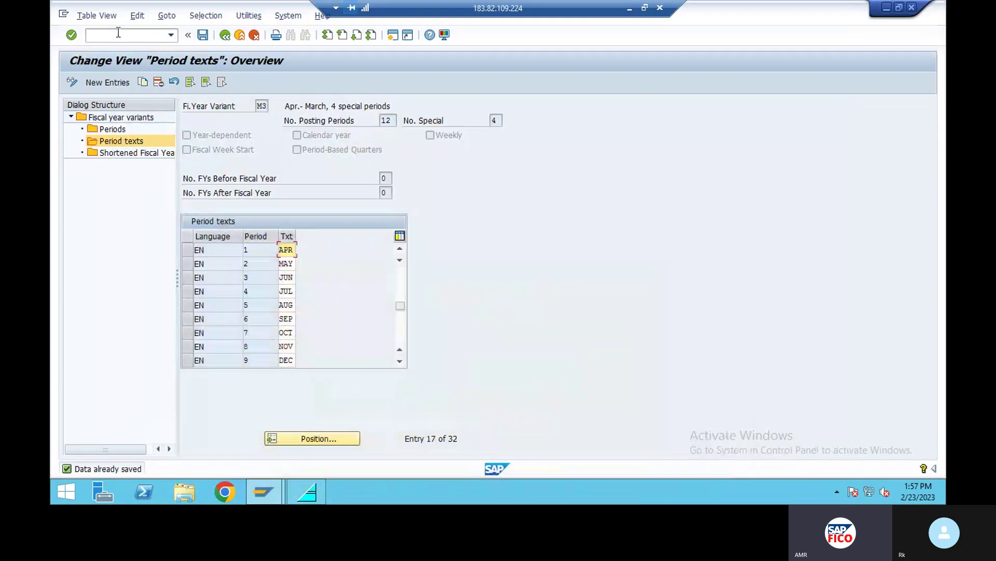
type("/")
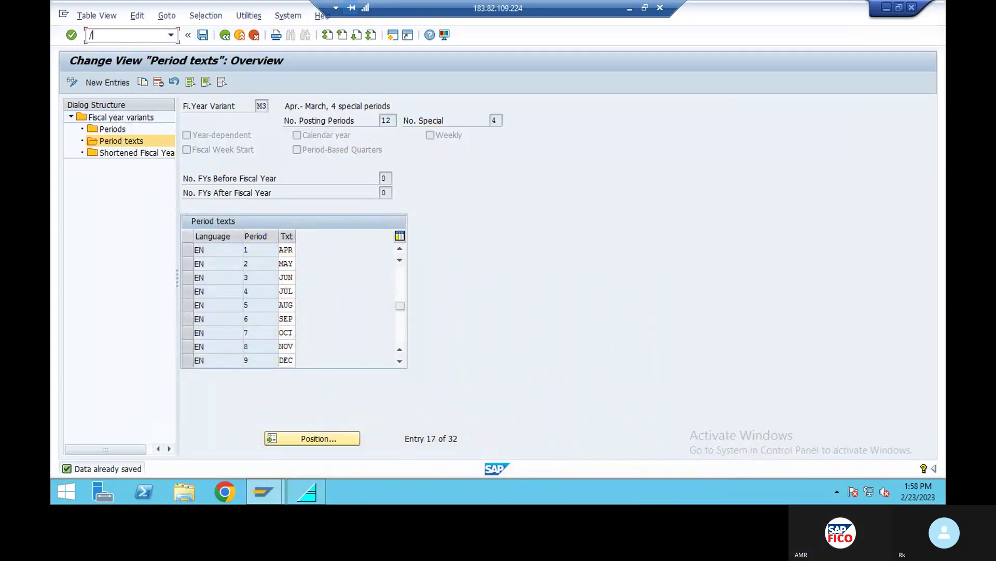
type("NOB37")
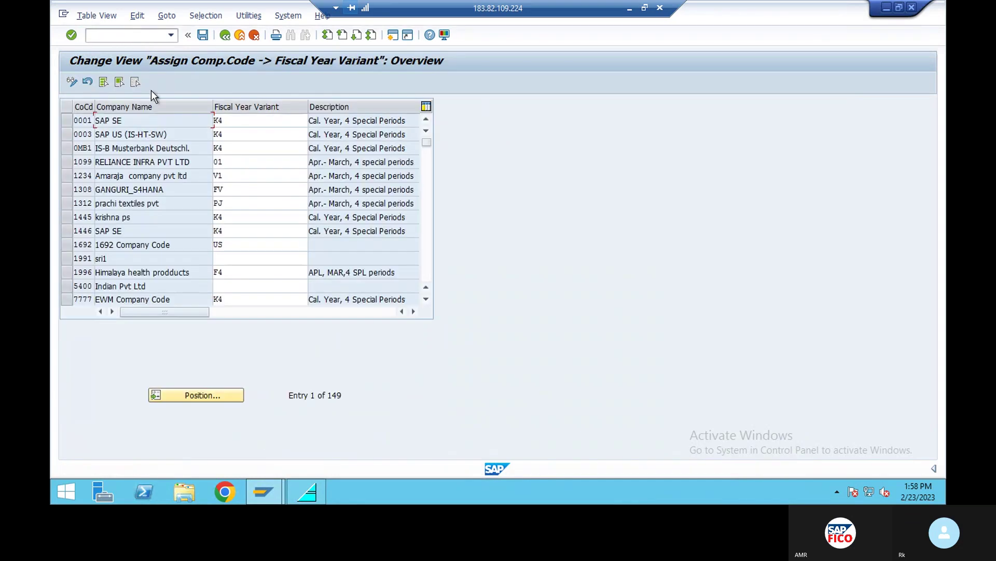
Step: Position the fiscal year variant assignment list on company code MRF1
left_click(210, 400)
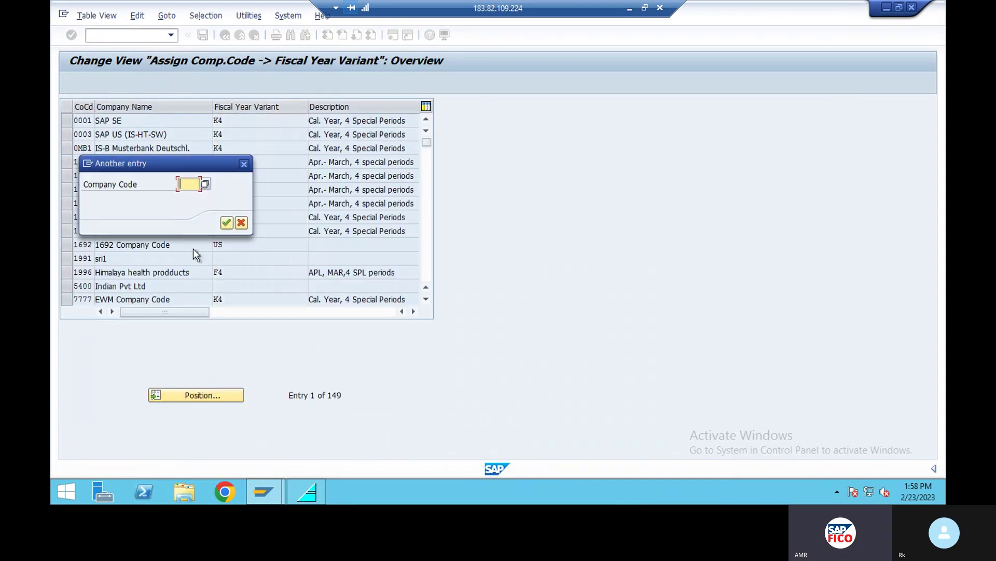
type("MRF1")
left_click(226, 224)
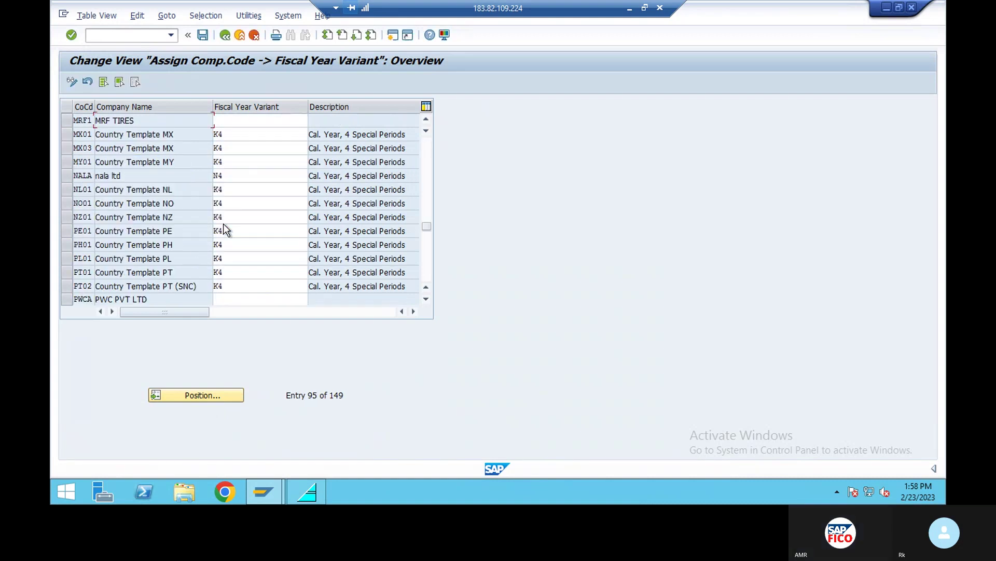
Step: Assign fiscal year variant M3 to company code MRF1 and save it to the ADANI GROUP CONFIGURATION customizing request
left_click(225, 120)
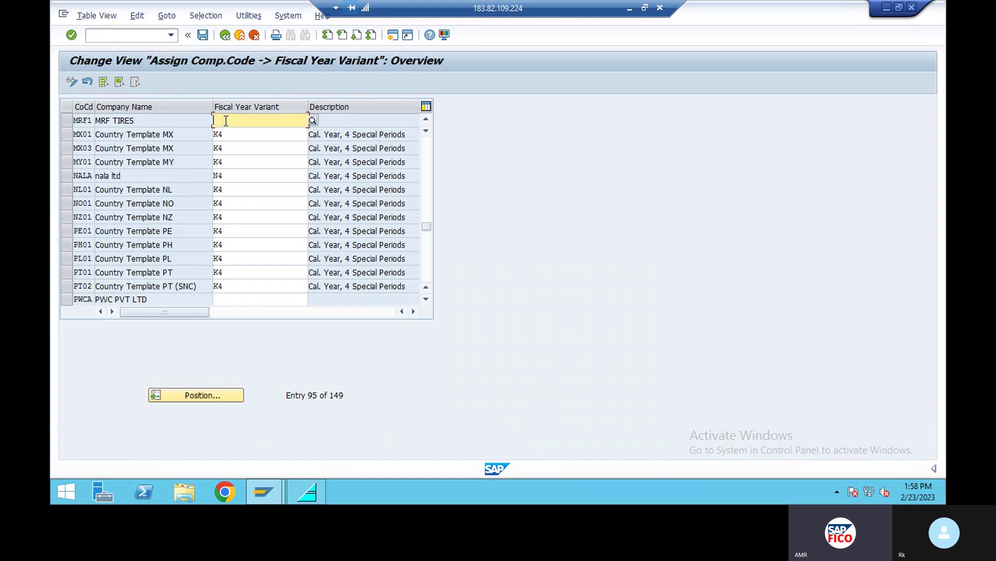
type("M3")
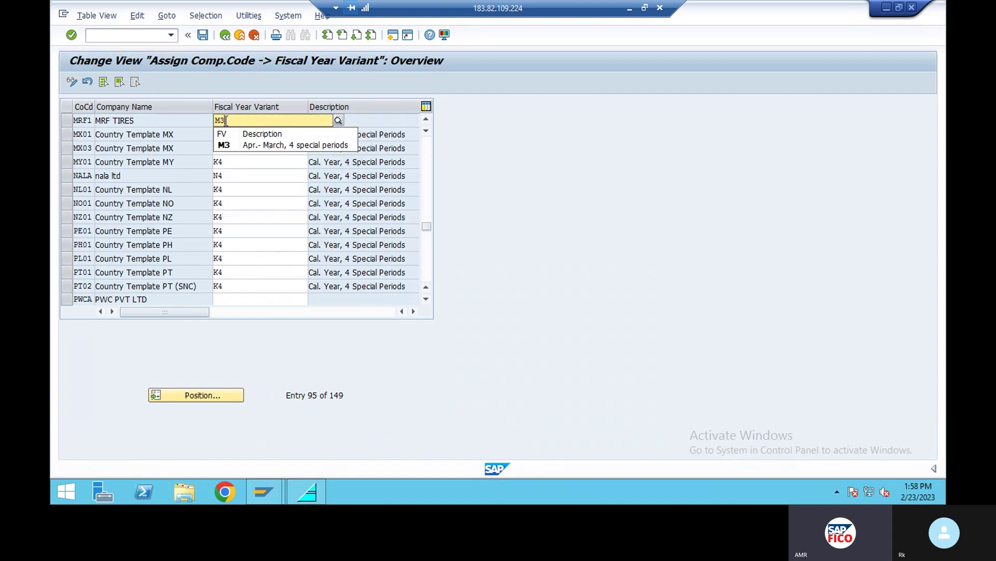
left_click(306, 145)
key("Return")
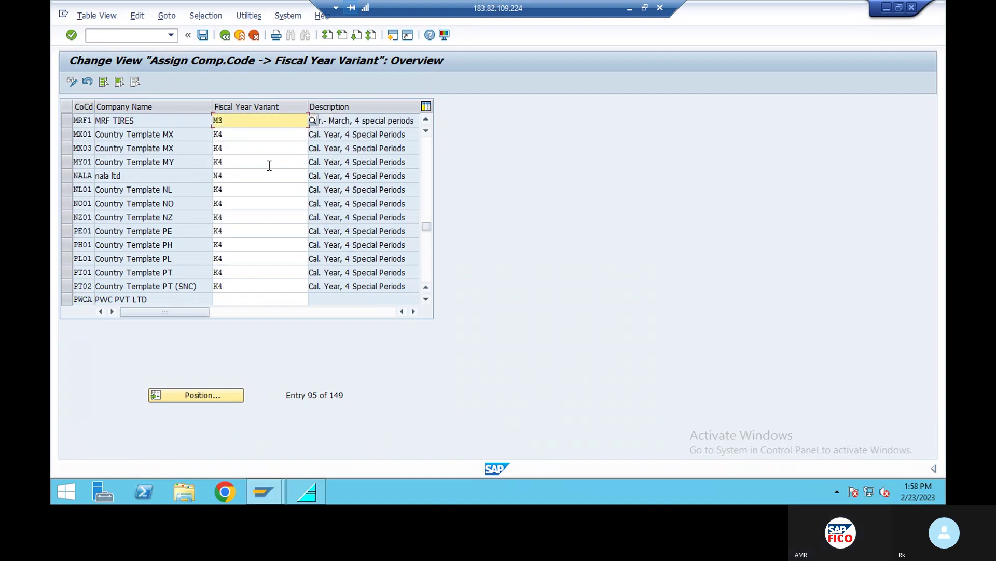
left_click(202, 35)
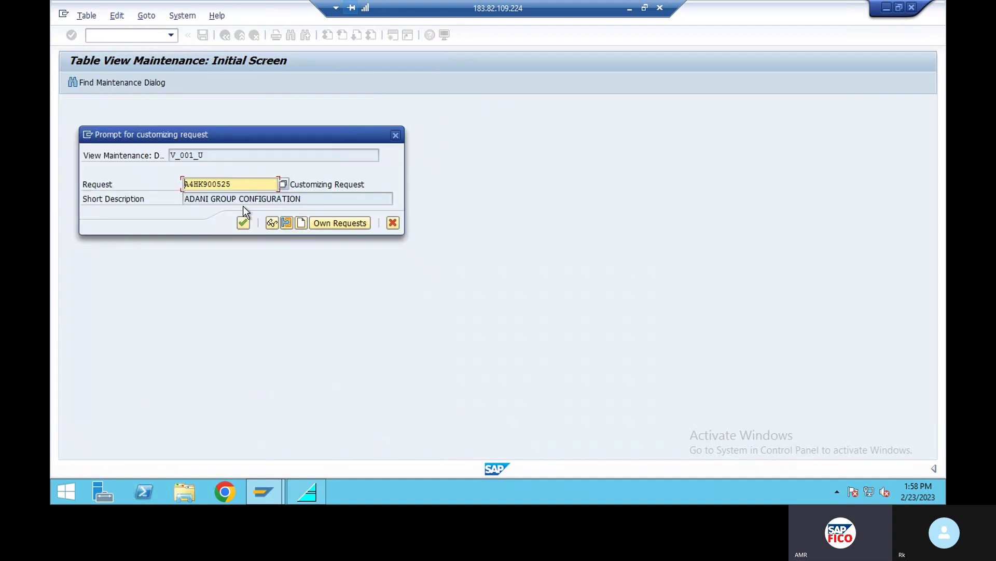
left_click(244, 220)
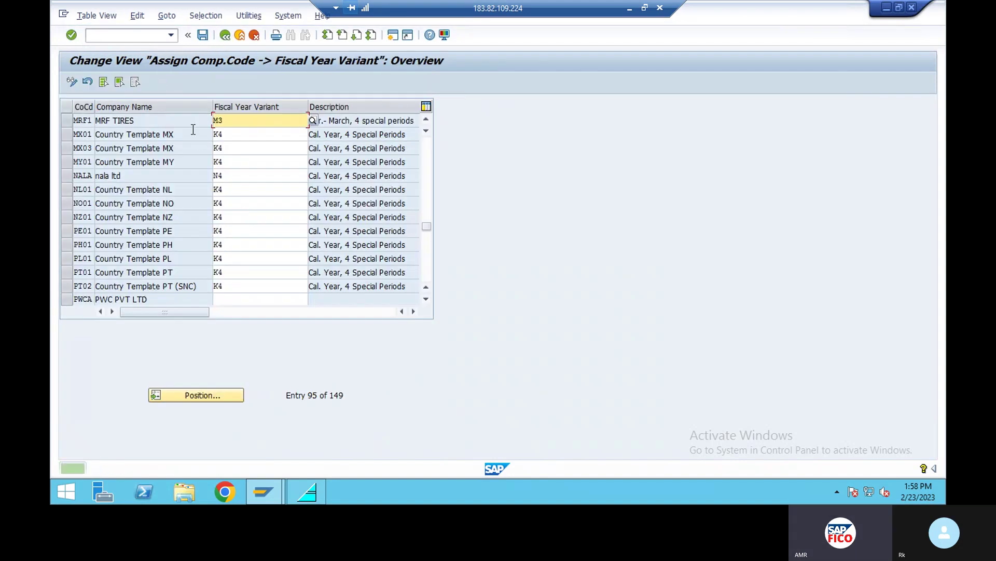
left_click(62, 121)
left_click(74, 120)
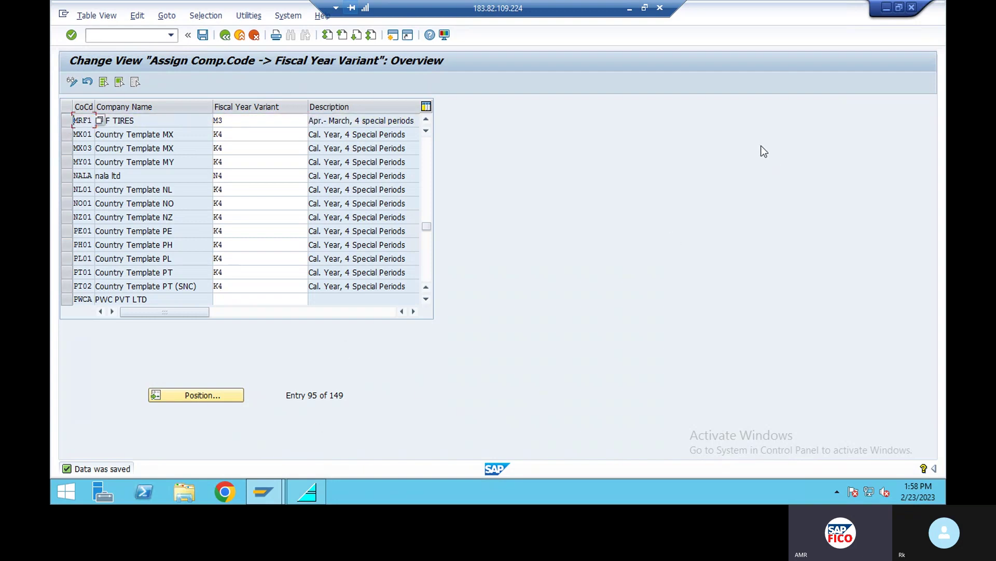
Step: Check the configuration list in Skype, then open the posting period variant definitions with transaction /NOBBO
key("alt+Tab")
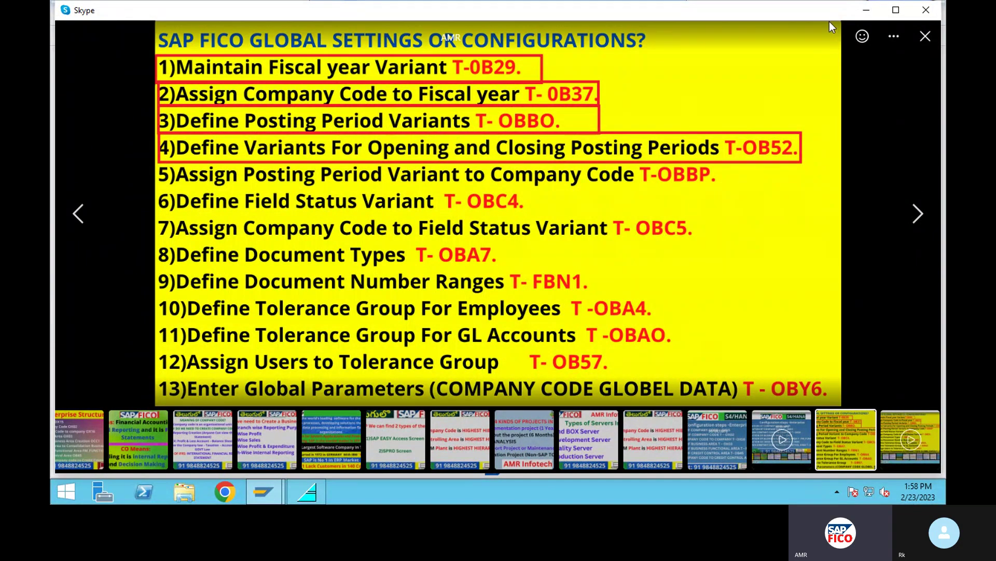
left_click(864, 10)
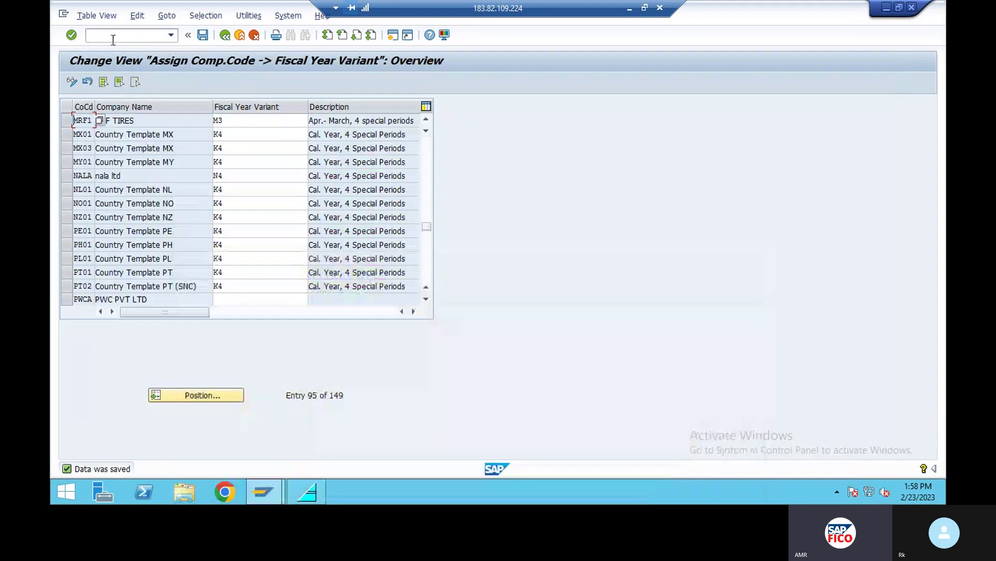
type("/NOBB0")
key("Return")
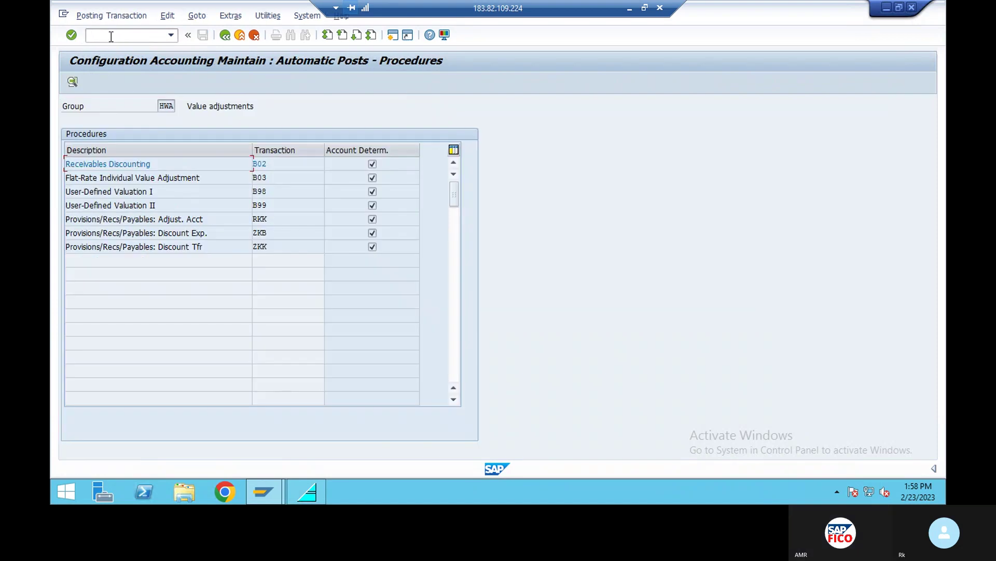
type("/NOBBO")
key("Return")
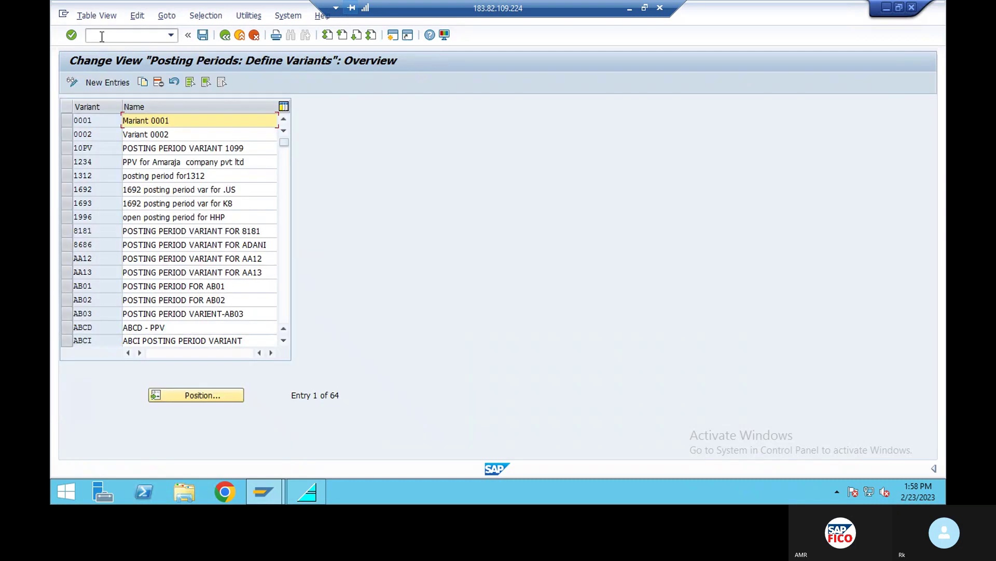
Step: Start a new posting period variant entry with the variant key MRFP
left_click(108, 82)
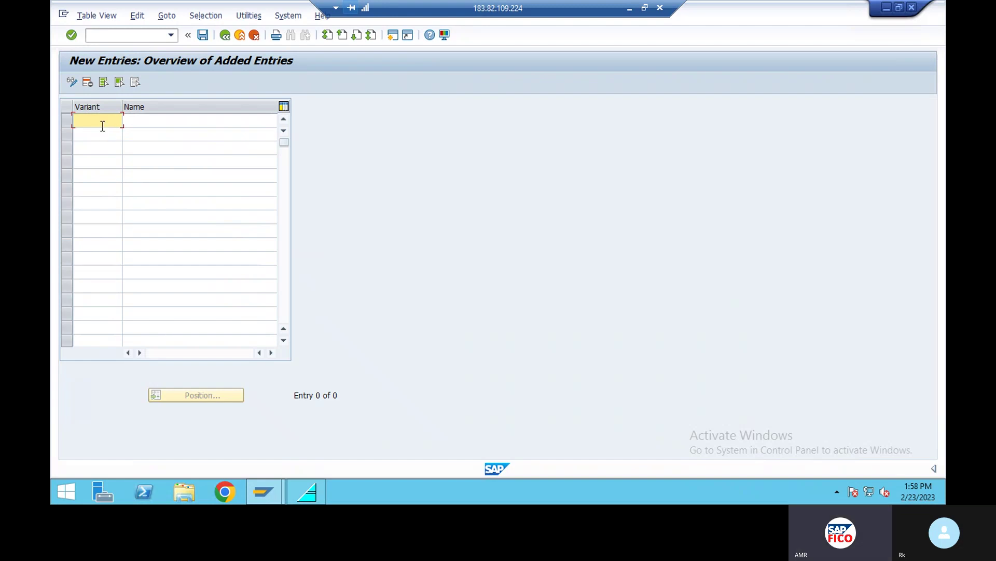
type("M")
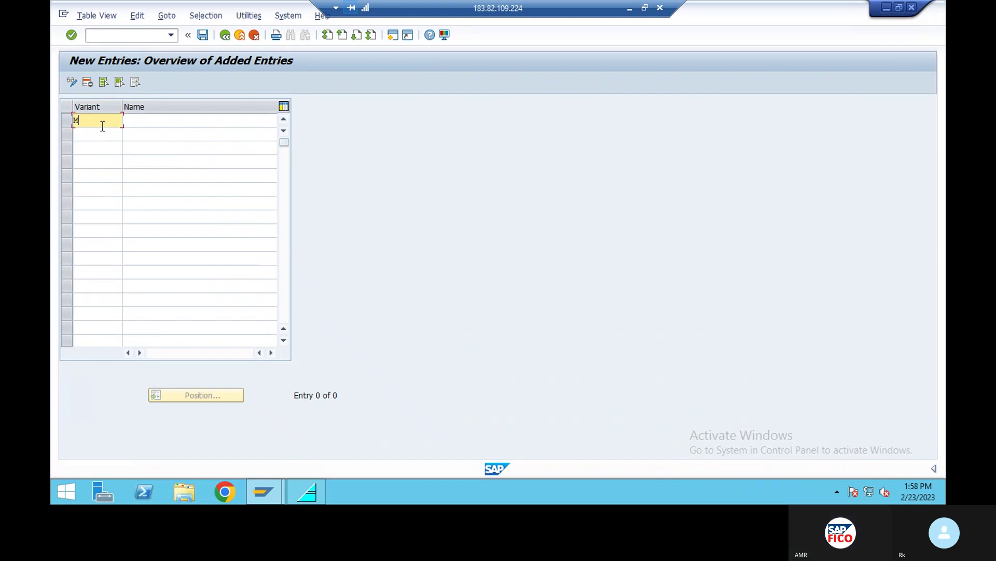
type("RF")
left_click(151, 124)
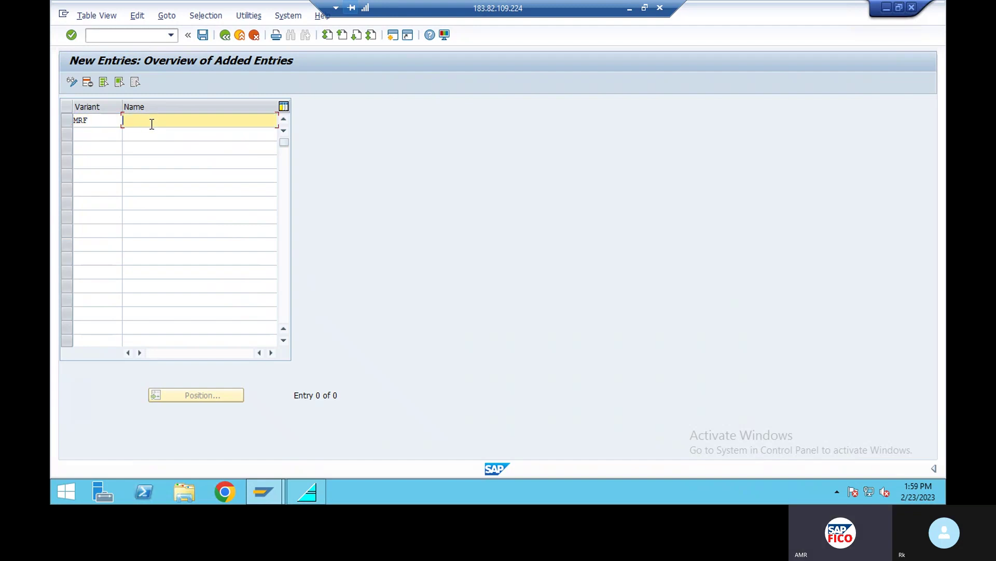
left_click(97, 120)
type("P")
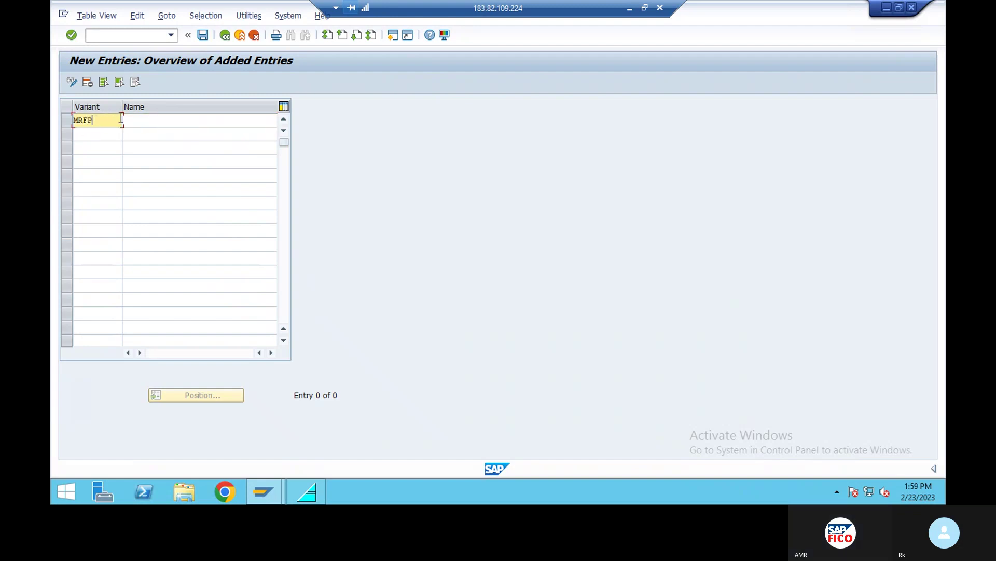
Step: Name the variant POSTING PERIOD VARIANT FOR MRF1 and save it to the ADANI GROUP CONFIGURATION customizing request
left_click(144, 119)
type("P")
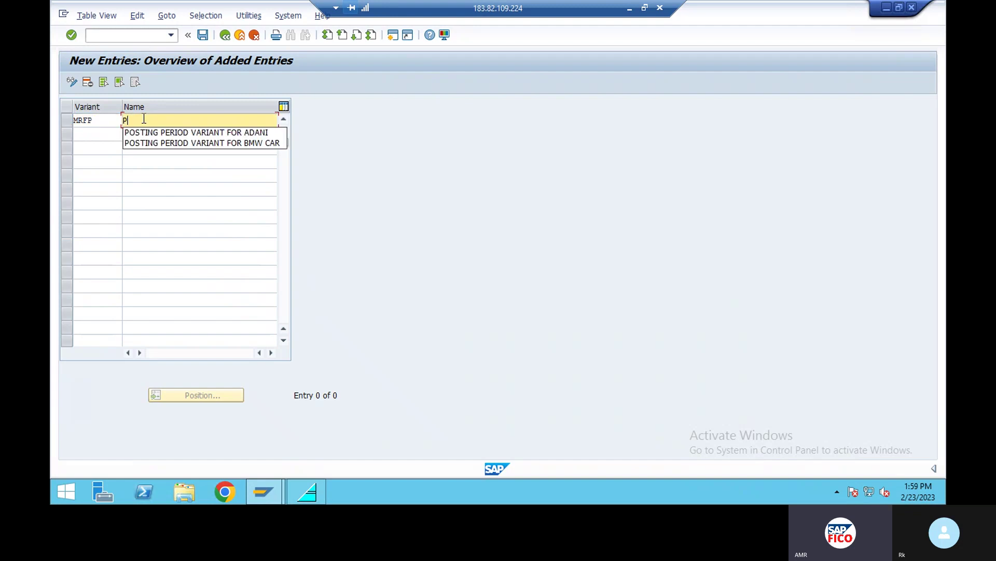
left_click(188, 132)
left_click_drag(242, 126, 292, 129)
type("MRF")
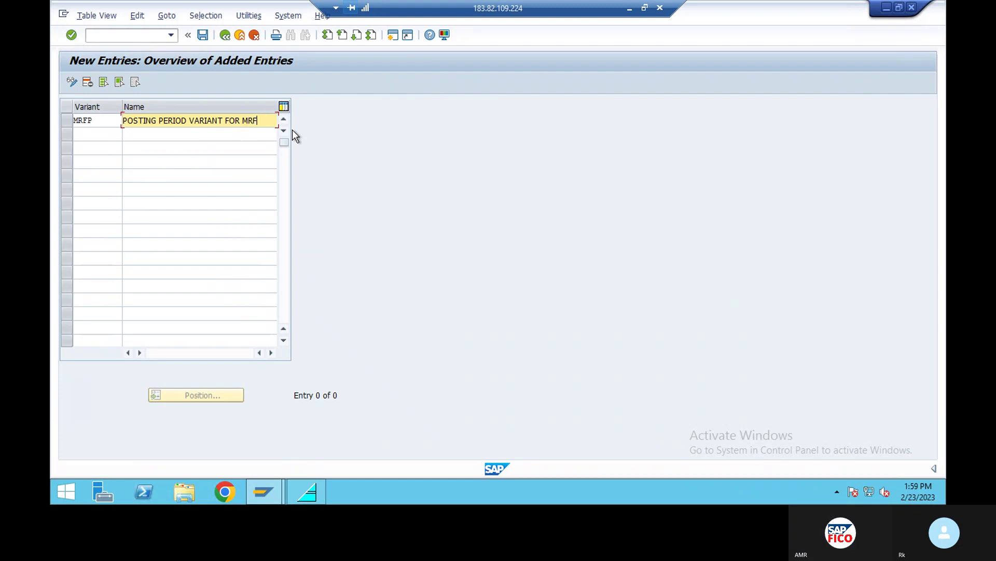
type("1")
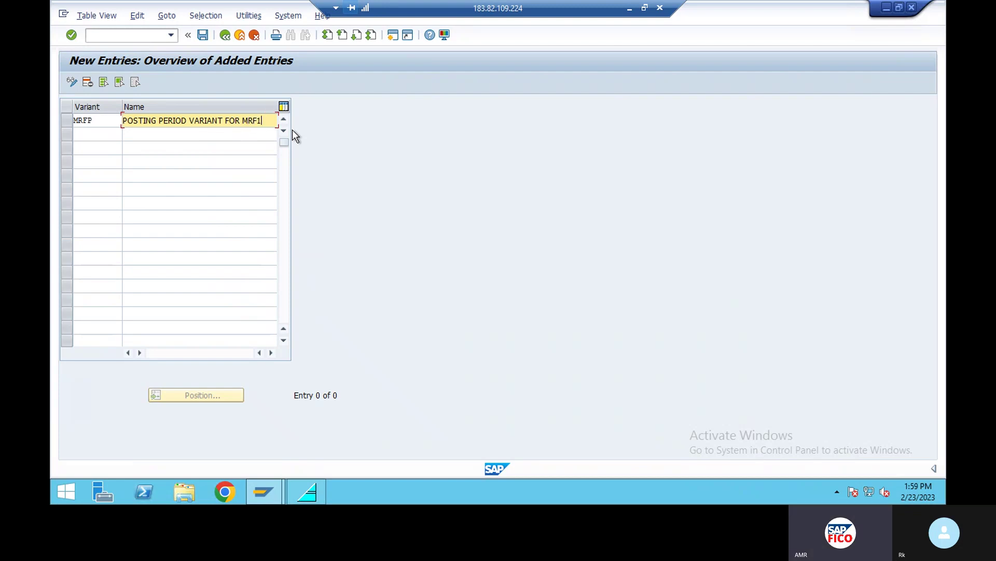
key("Return")
left_click(203, 34)
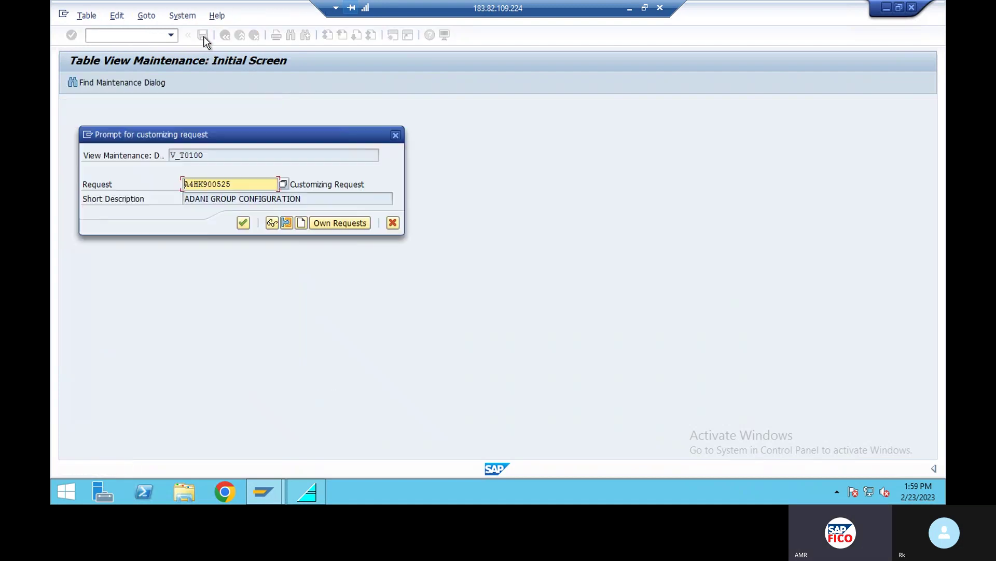
left_click(241, 223)
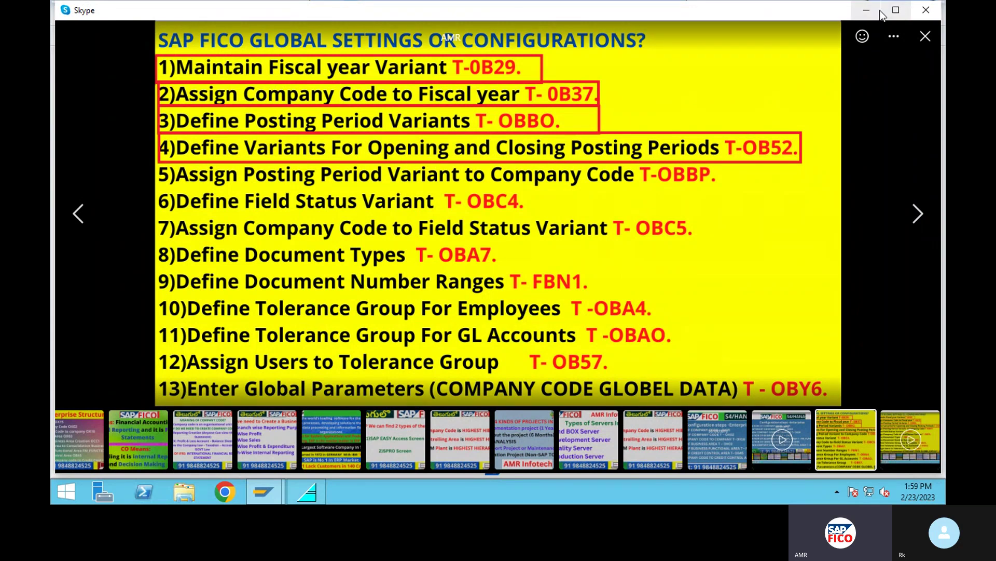
Step: Return from the Skype list and open the posting period intervals of variant MRFP with transaction /NOB52
left_click(867, 9)
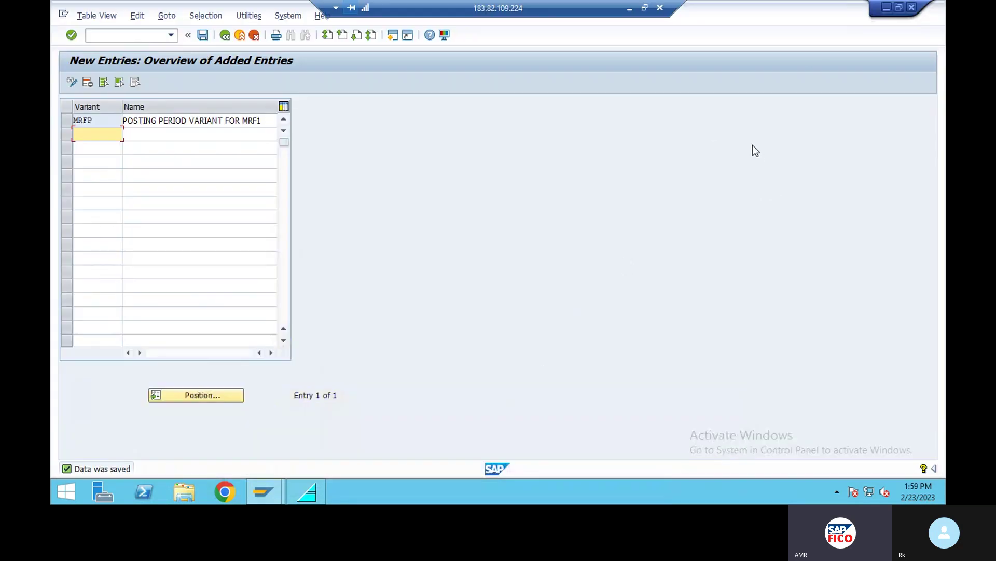
left_click(118, 37)
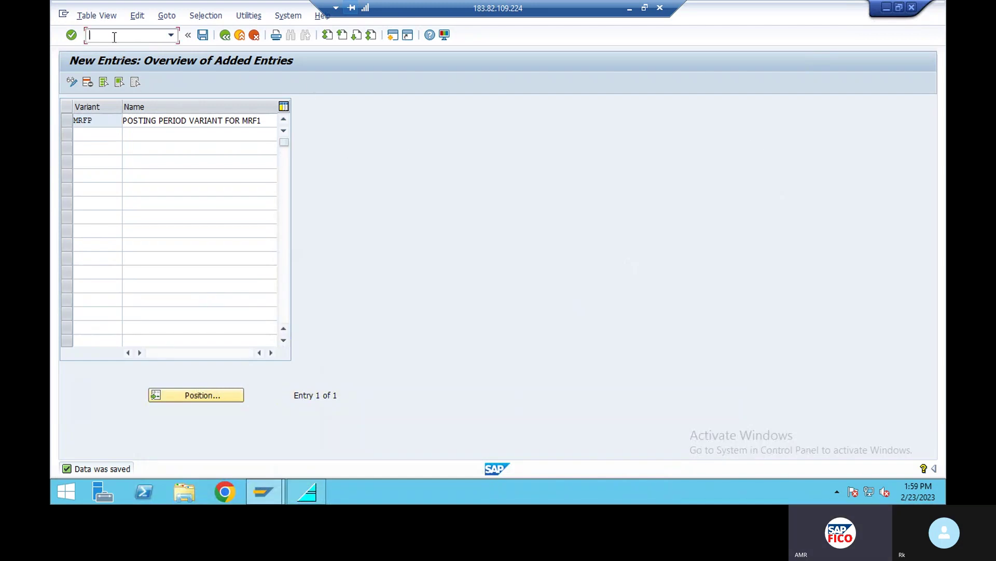
type("/NOB52")
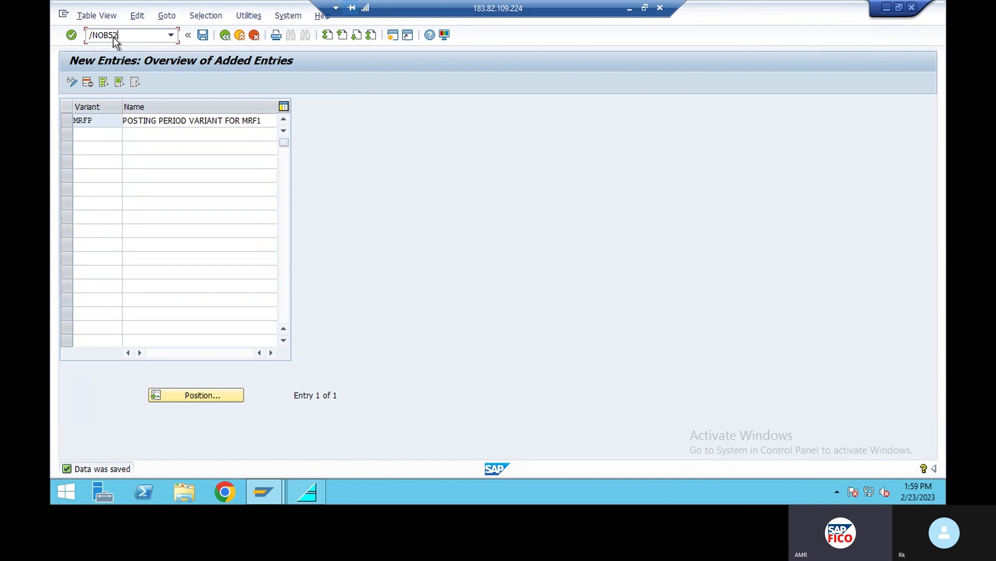
key("Return")
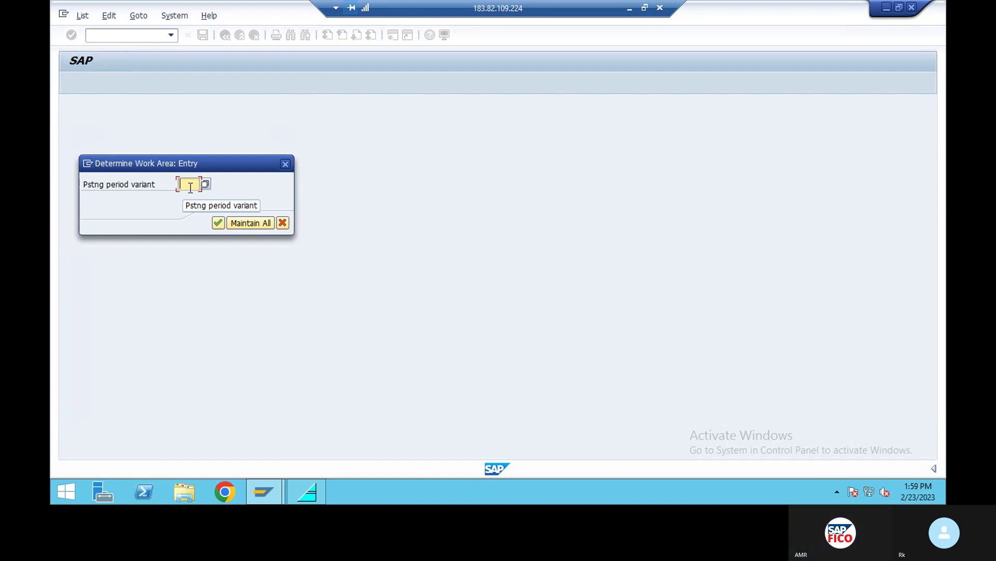
type("MRF")
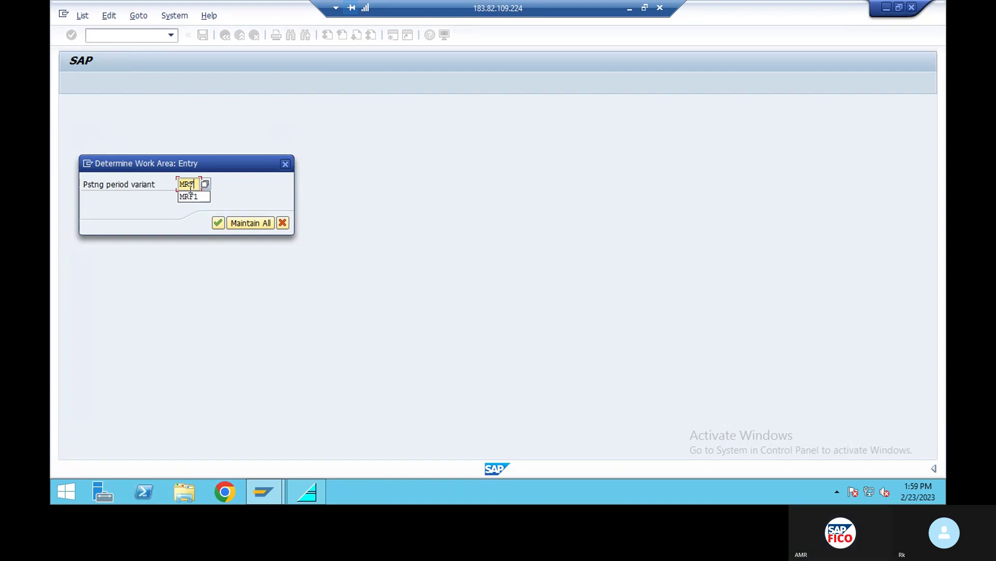
type("P")
left_click(218, 222)
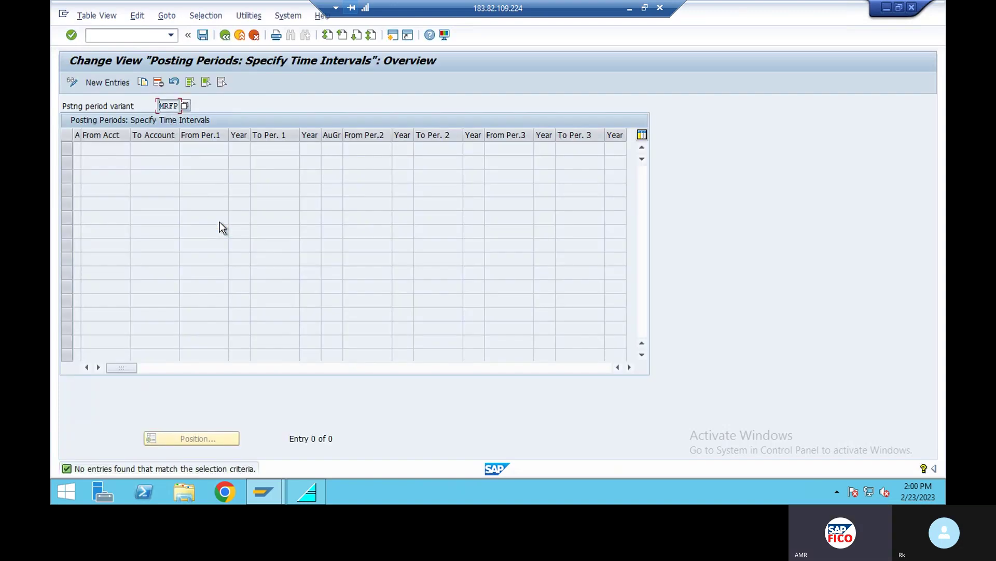
Step: Add a new time interval entry for variant MRFP with account type +, valid for all account types
left_click(114, 84)
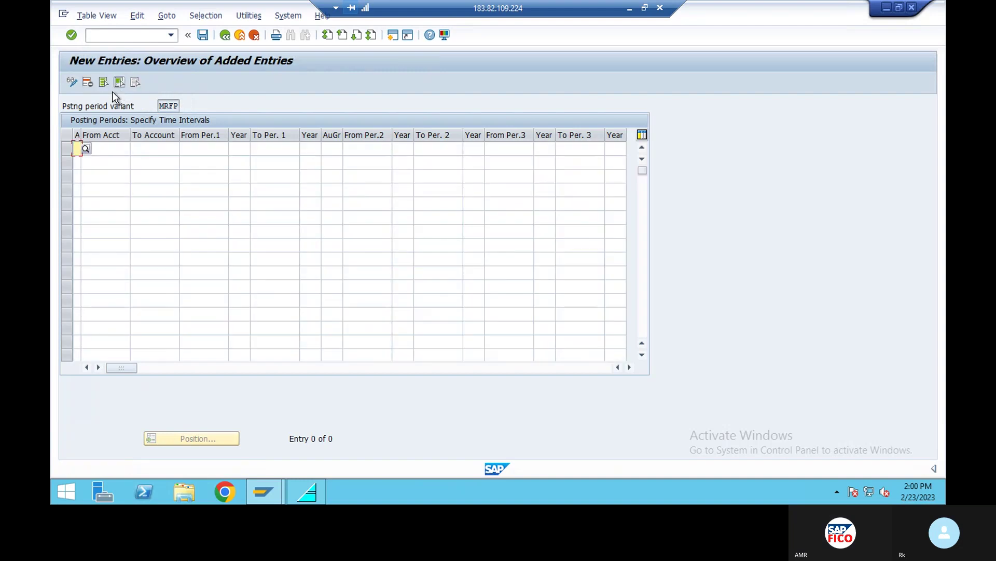
left_click_drag(81, 150, 84, 152)
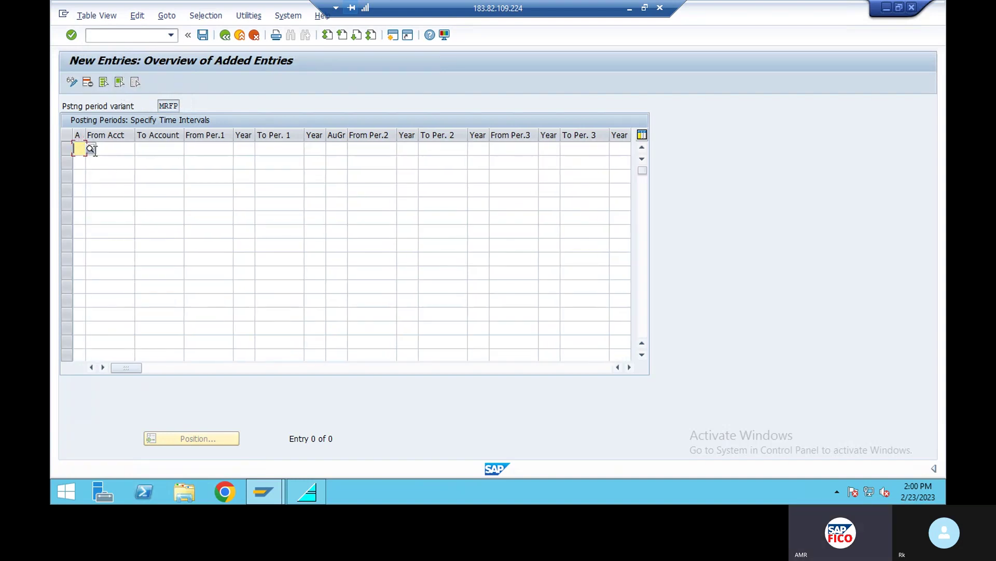
left_click(91, 149)
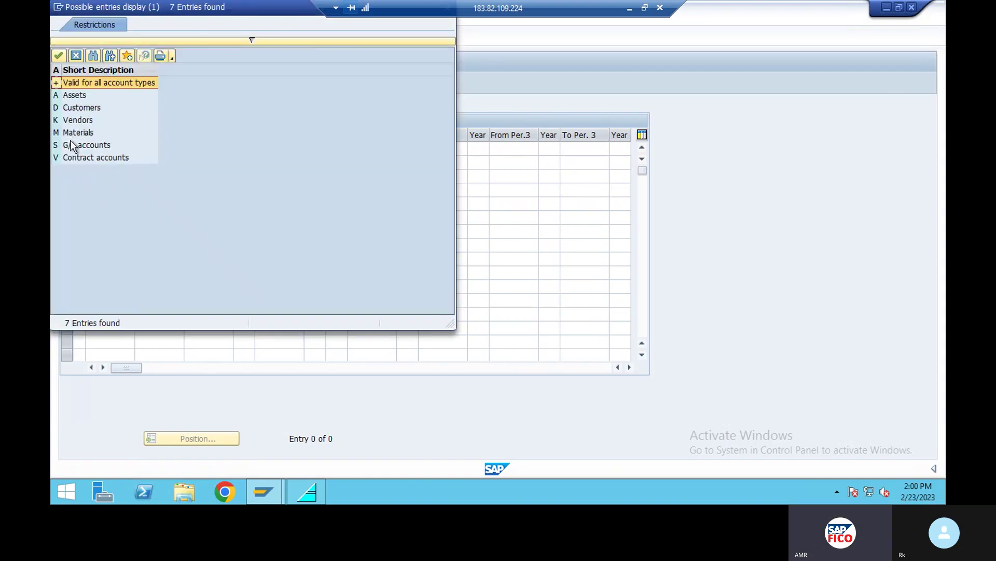
left_click(58, 56)
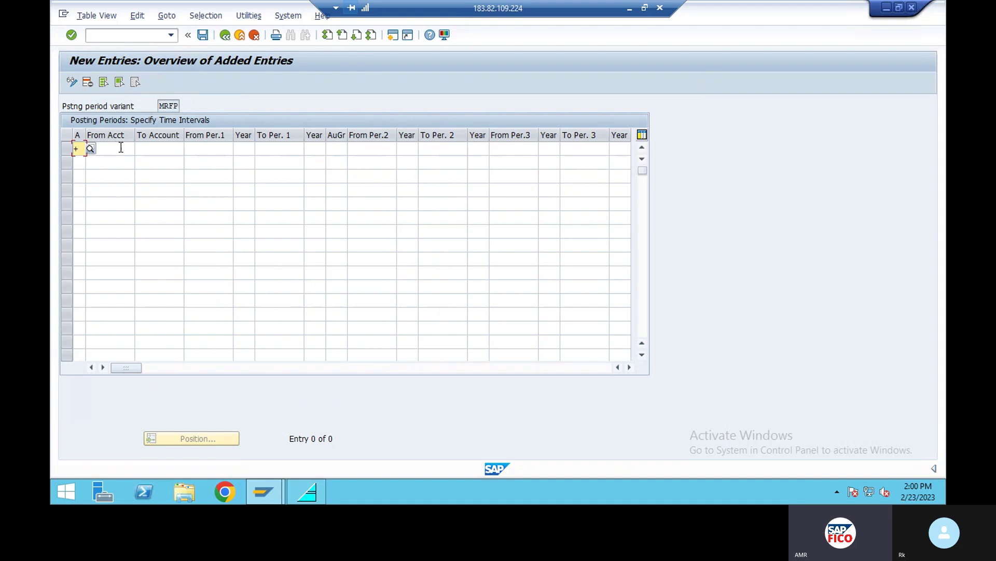
Step: Set the first posting interval of the + entry from period 1, year 2022, to period 12, year 2023
left_click(218, 149)
type("1")
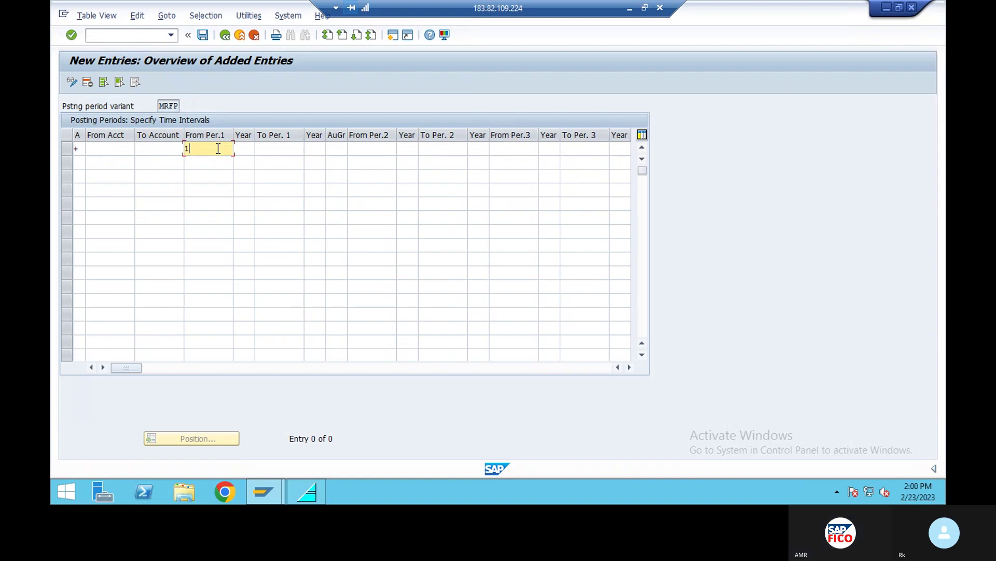
left_click(247, 147)
type("2")
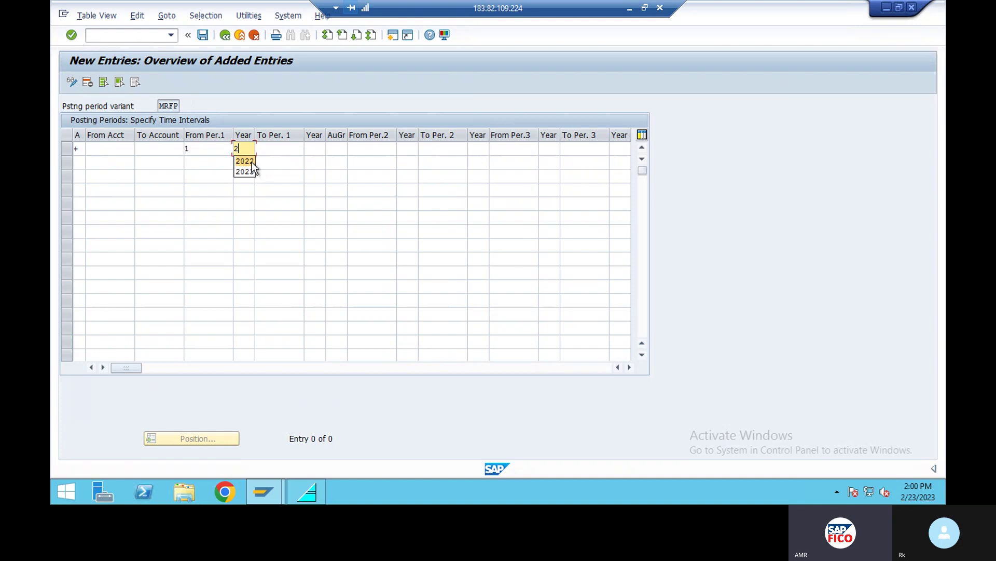
left_click(251, 162)
left_click(275, 149)
type("12")
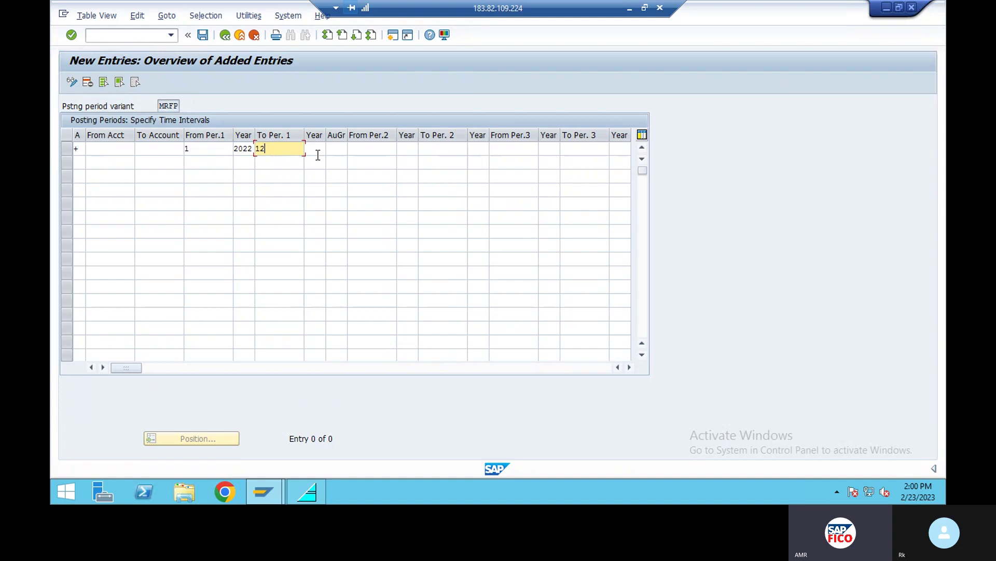
left_click(319, 151)
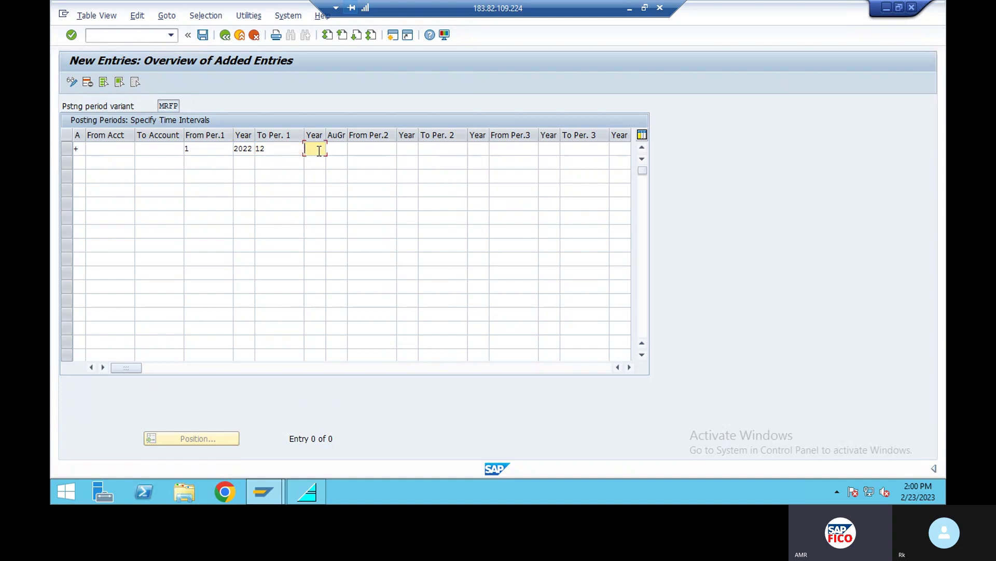
type("2")
left_click(323, 171)
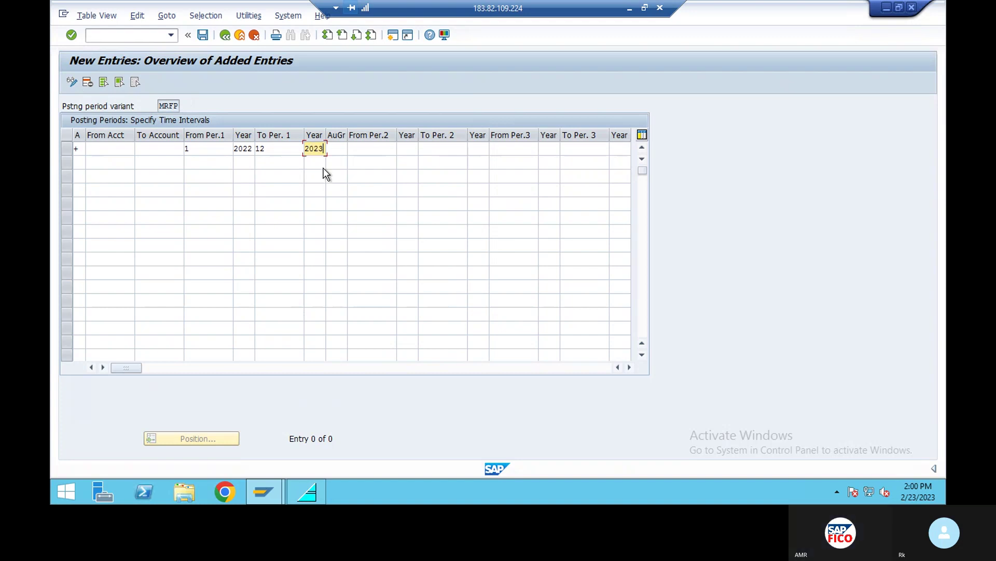
Step: Start the second posting interval of the + entry at period 13, year 2022
left_click(342, 148)
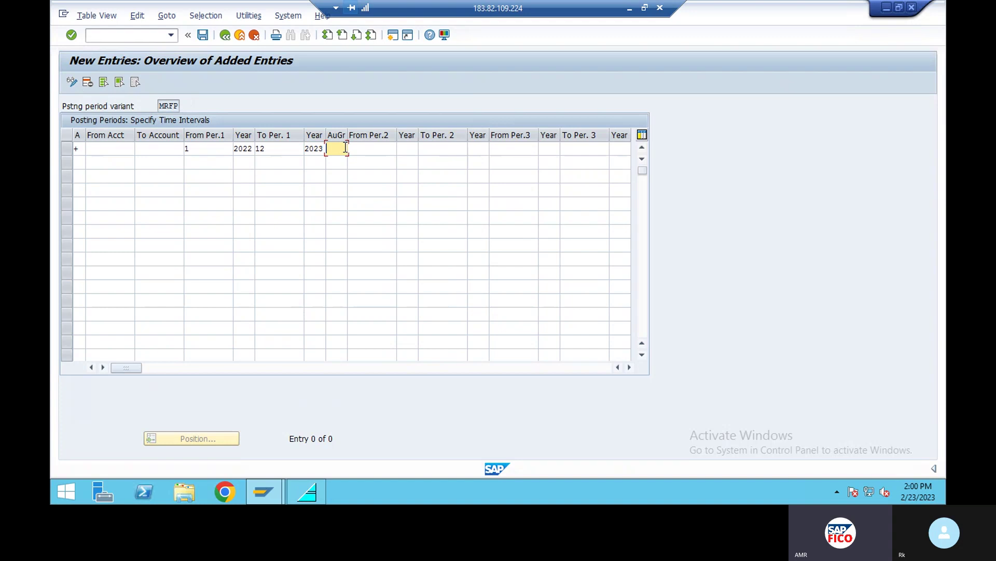
left_click(375, 150)
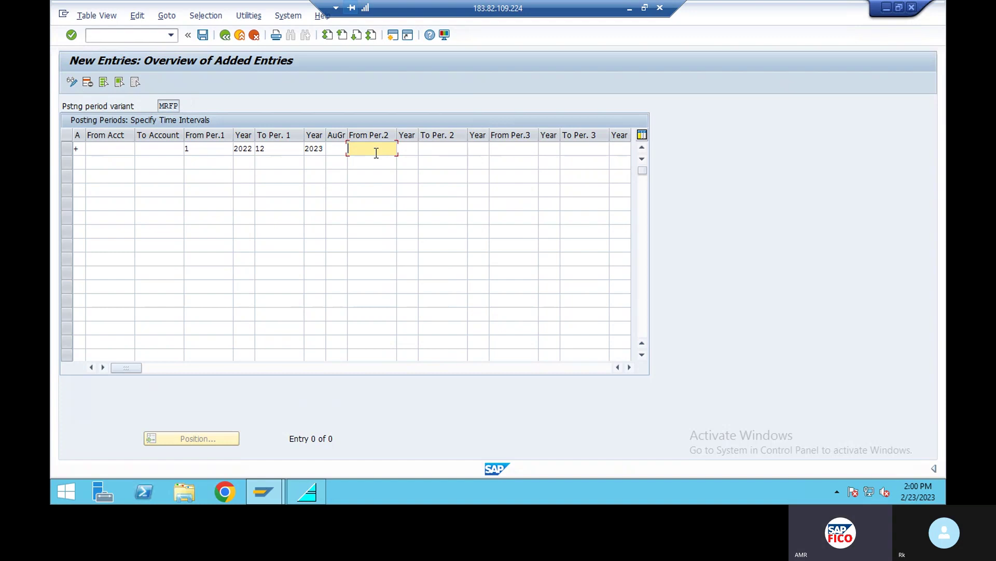
type("1")
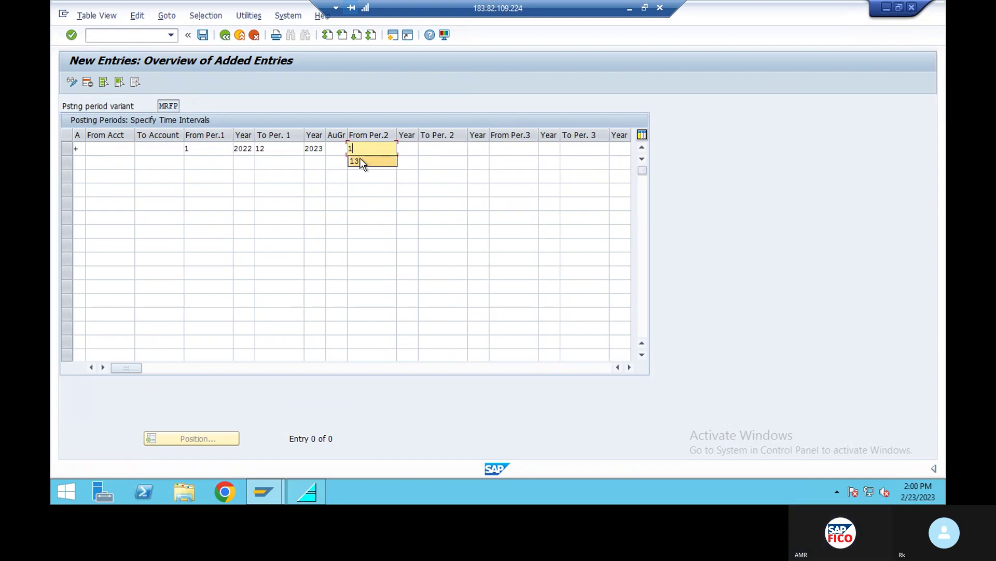
left_click(360, 158)
left_click(408, 151)
type("2")
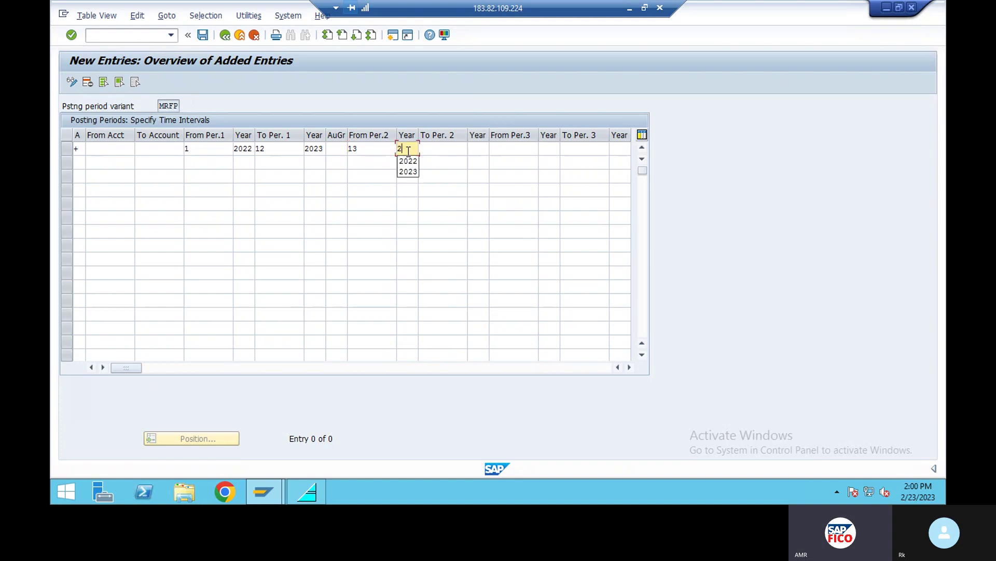
left_click(408, 170)
key("BackSpace")
left_click(408, 160)
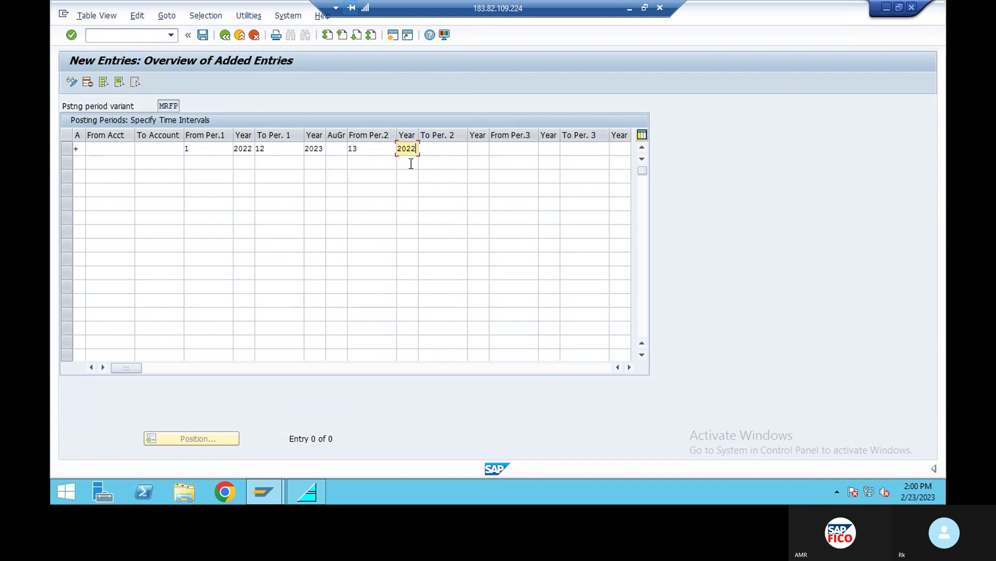
Step: End the second posting interval of the + entry at period 16, year 2023, and save the entry to the customizing request
left_click(446, 151)
type("1")
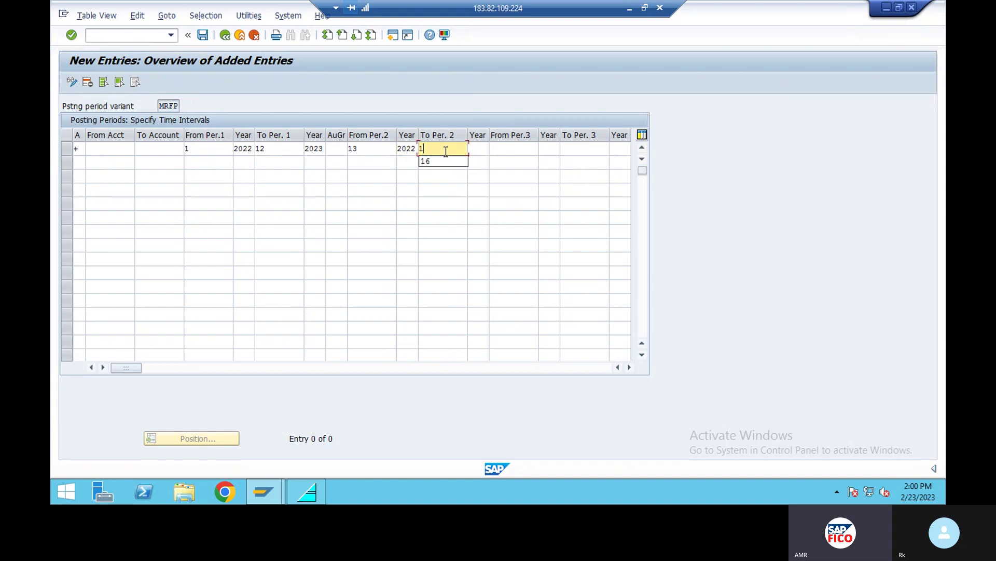
left_click(433, 162)
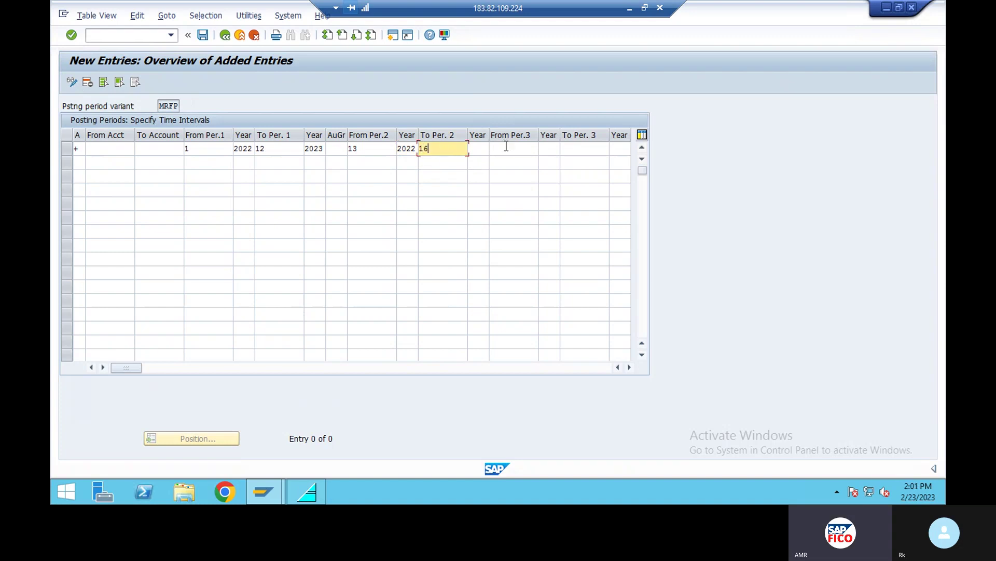
left_click(479, 149)
type("2")
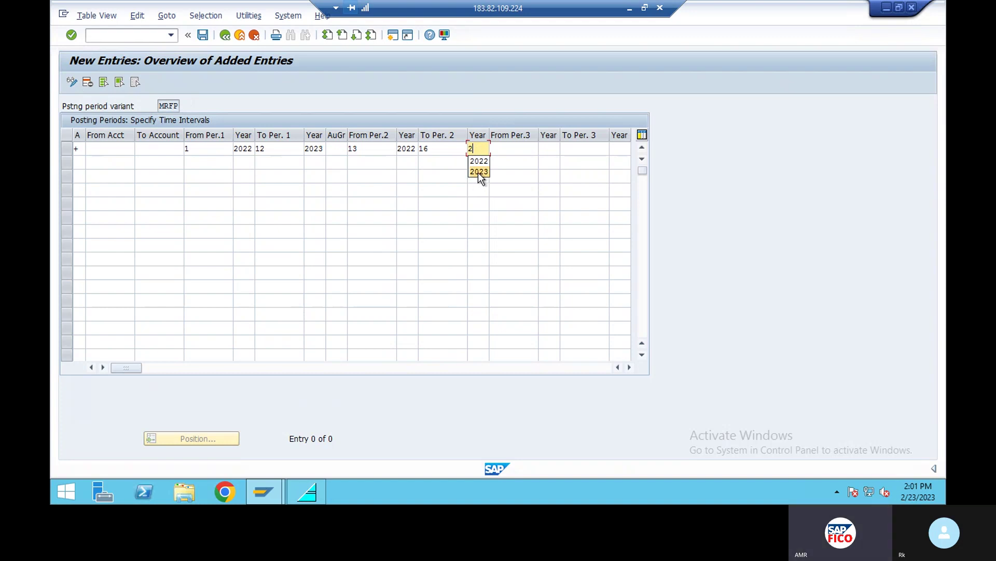
key("BackSpace")
left_click(476, 171)
left_click(203, 34)
left_click(243, 223)
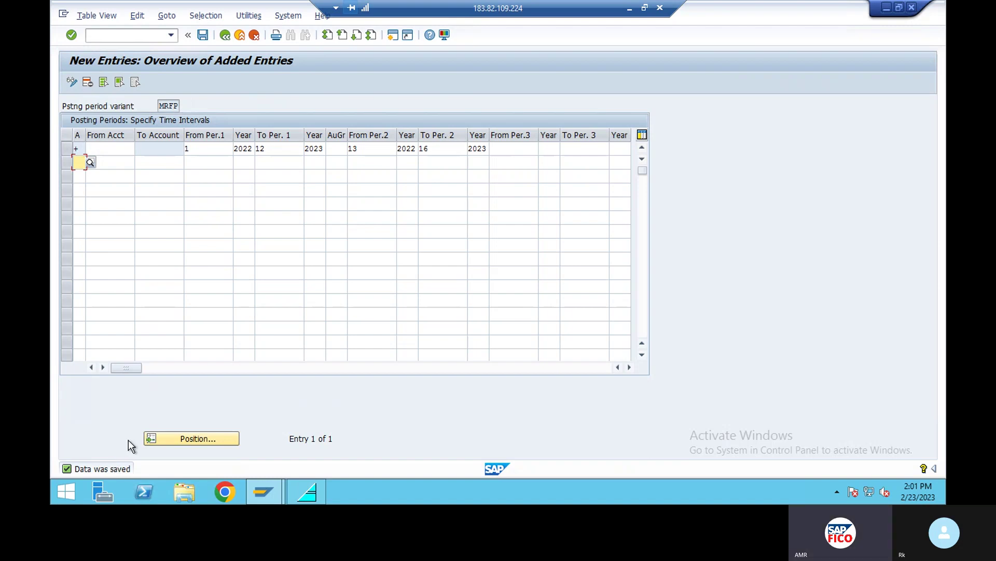
Step: Consult the Skype configuration list, return to SAP and open the company code to posting period variant assignment with transaction /NOBBP
key("alt+Tab")
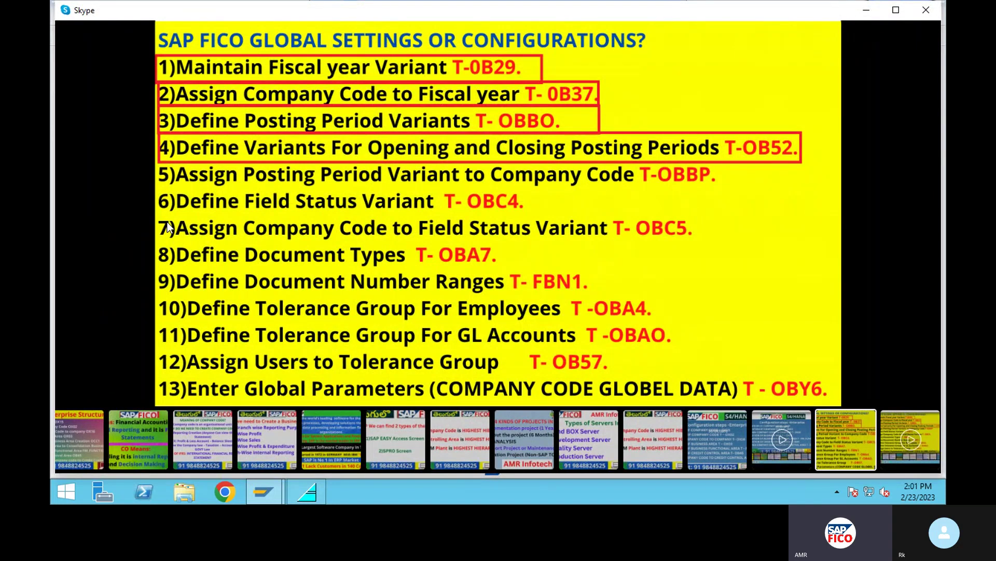
mouse_move(167, 204)
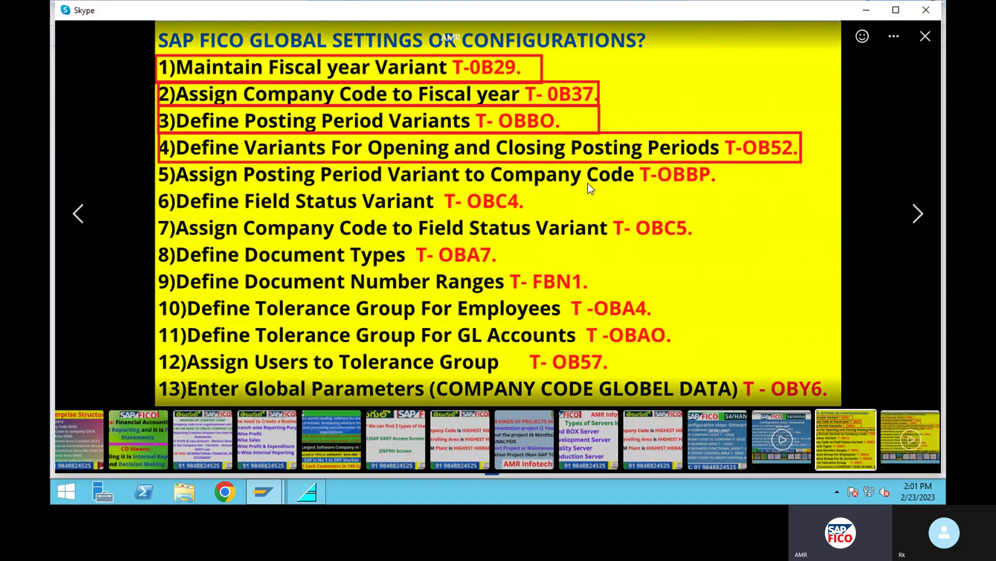
key("alt+Tab")
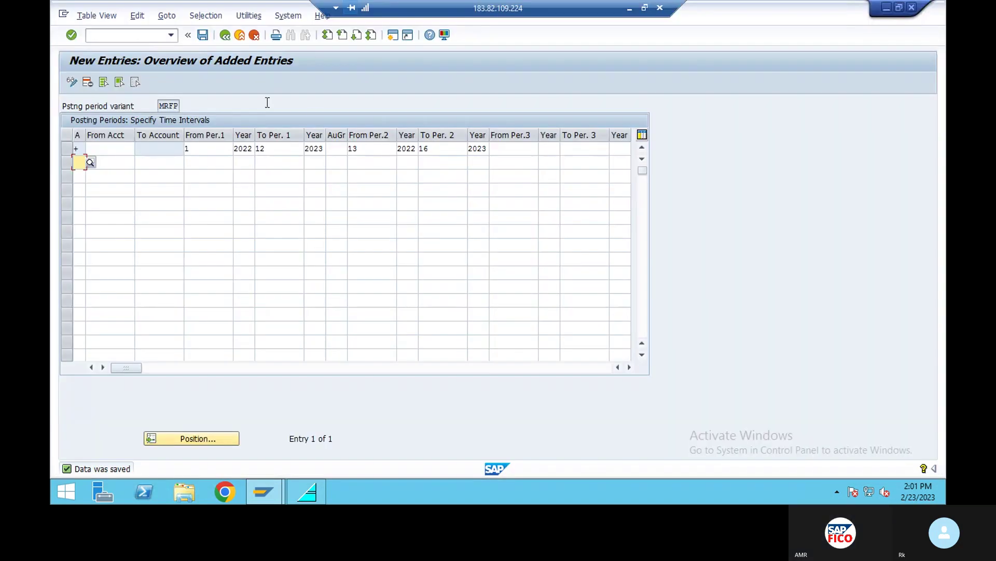
left_click(115, 35)
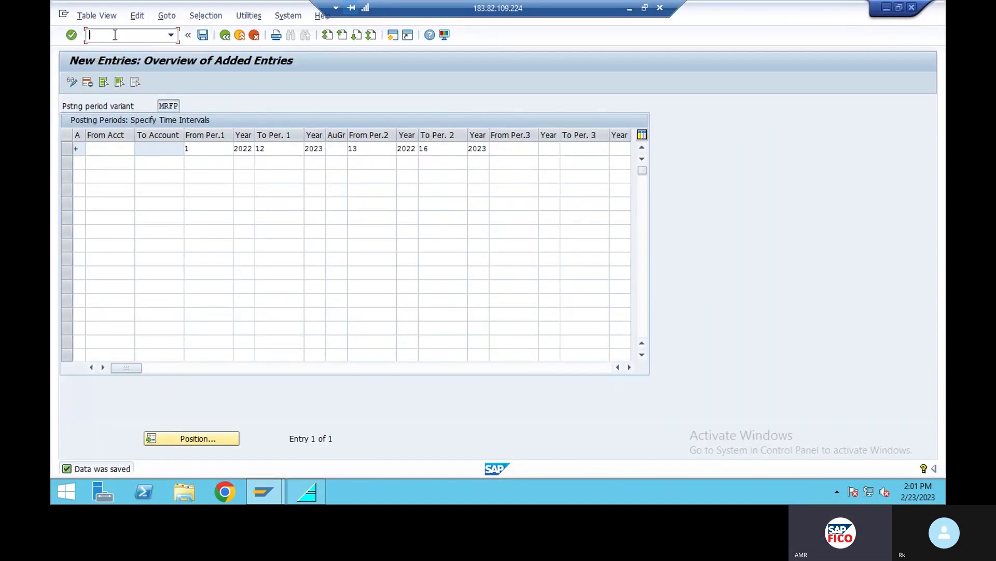
type("/NOO")
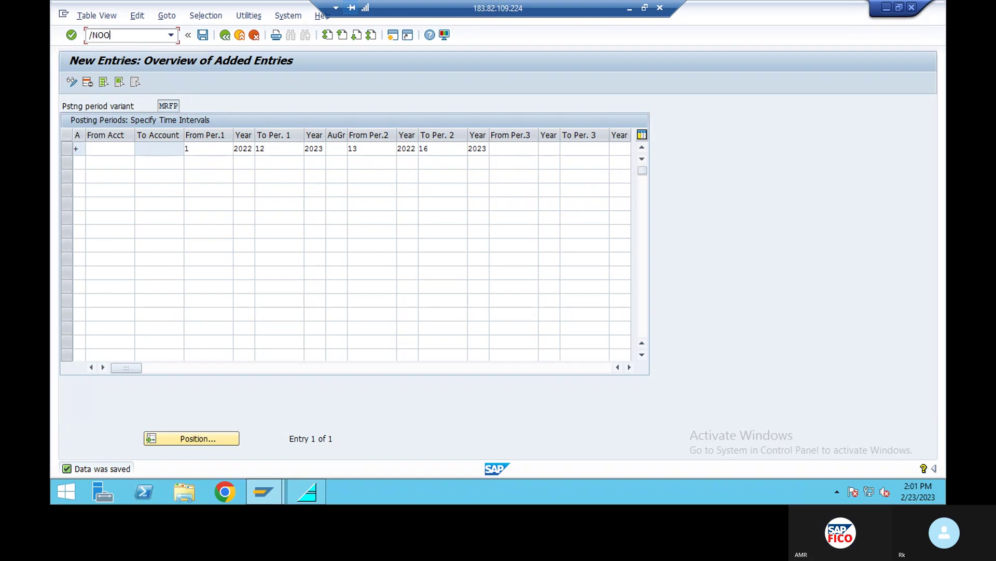
key("BackSpace")
type("BBP")
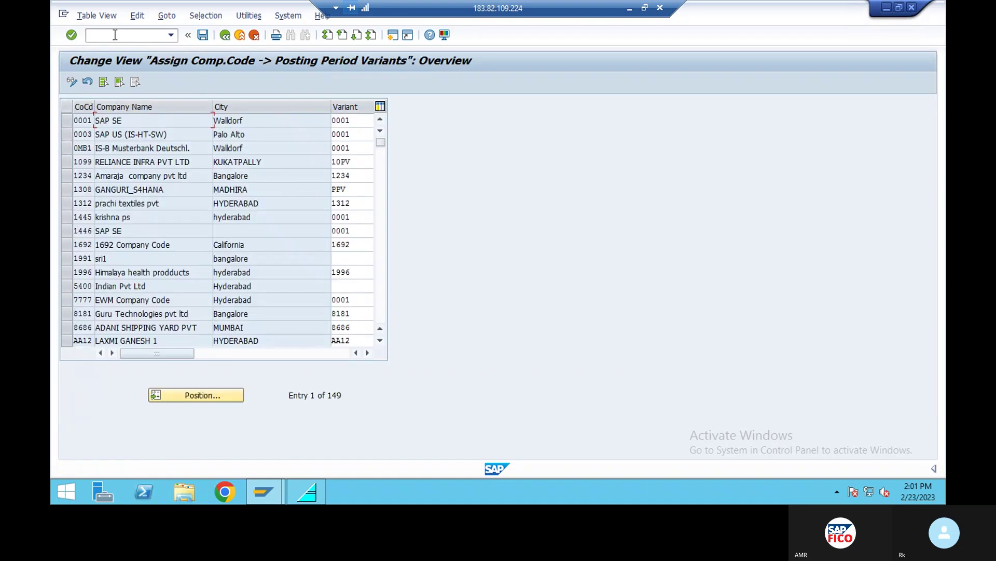
Step: Locate company code MRF1, assign posting period variant MRFP to it and save the assignment
left_click(201, 399)
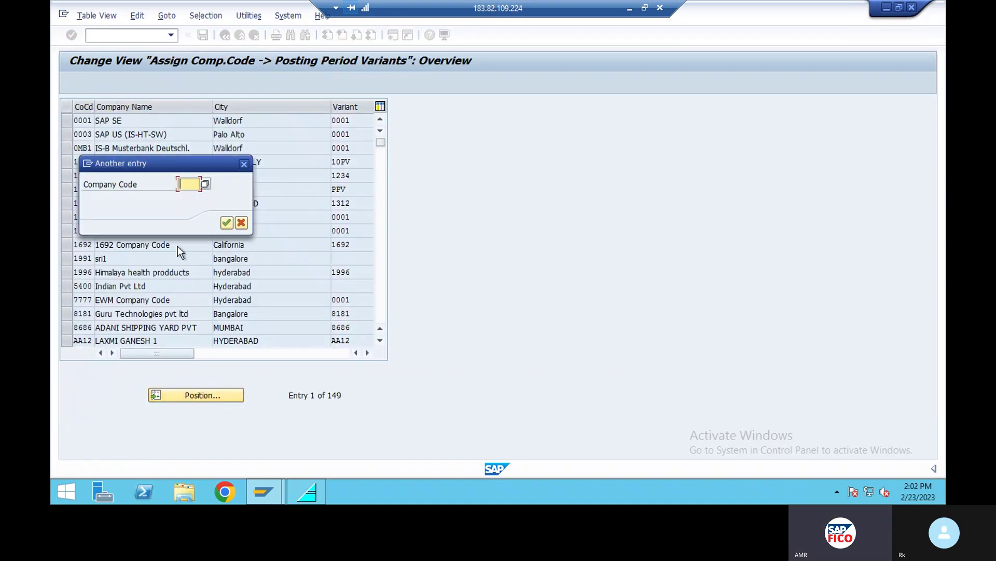
type("MRF1")
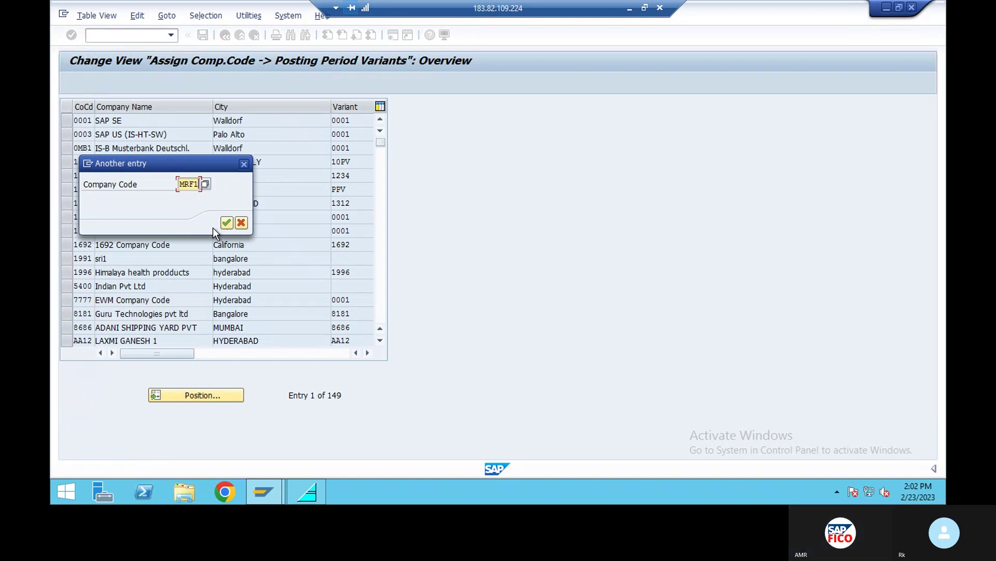
left_click(227, 223)
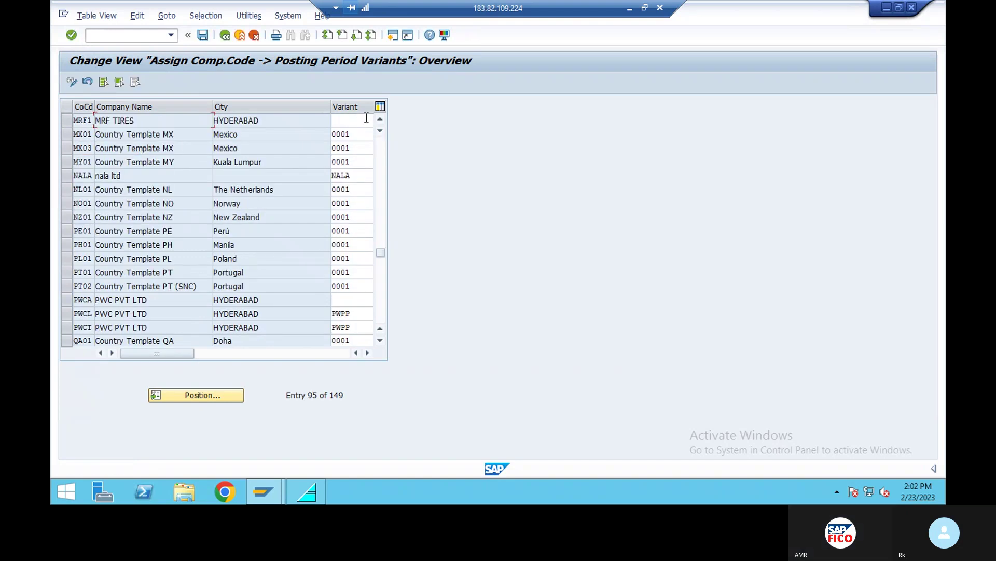
left_click(351, 121)
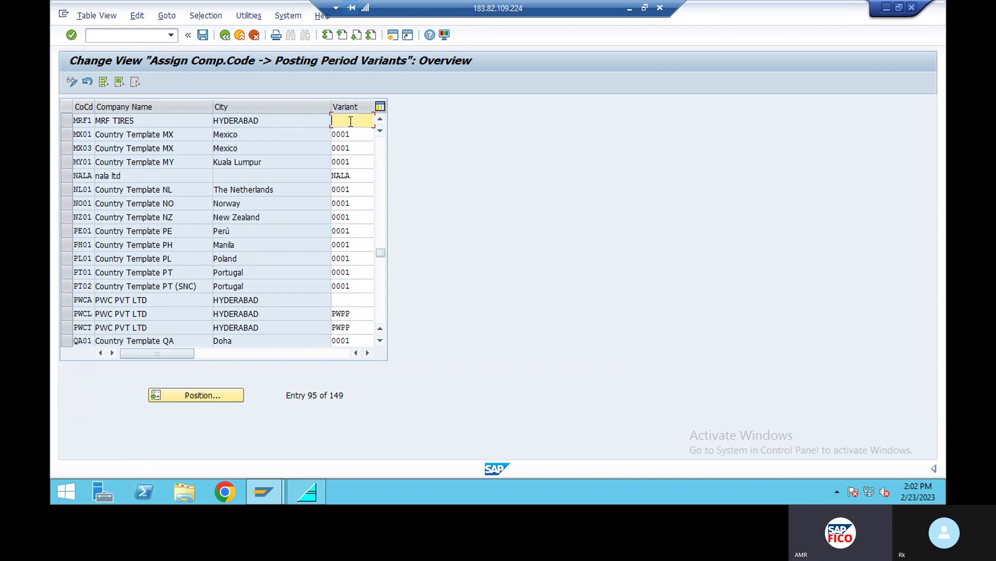
type("MRF")
type("P")
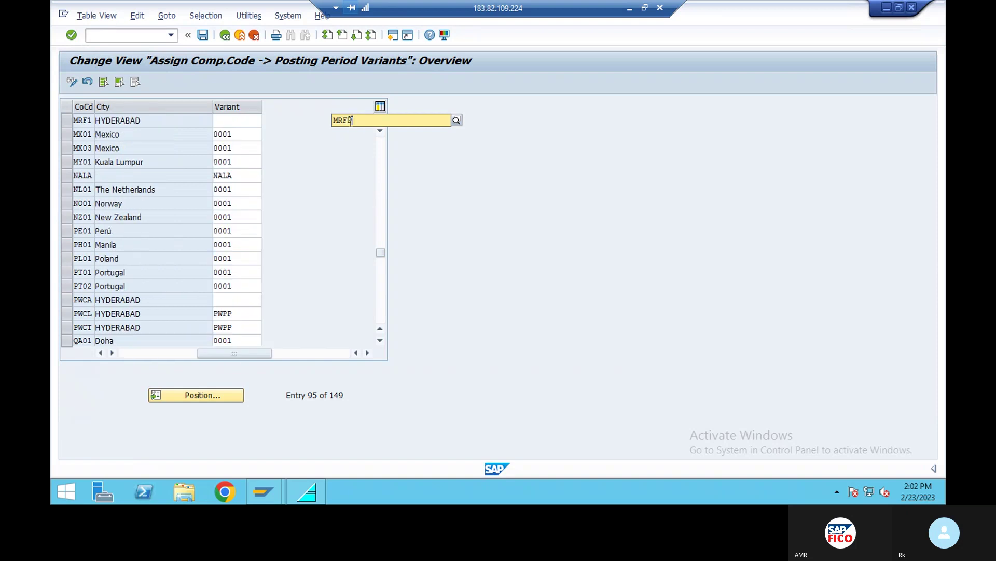
left_click(248, 143)
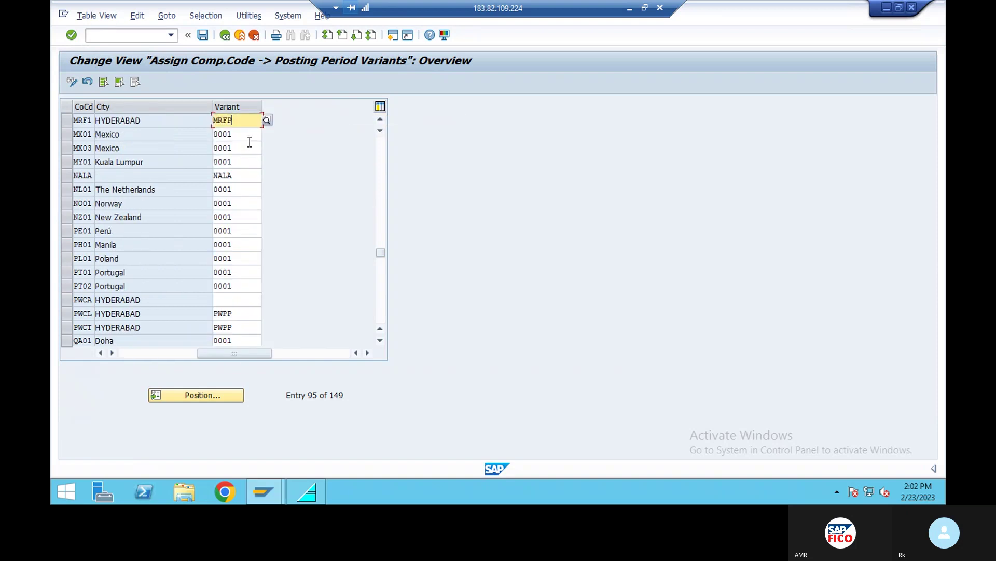
left_click(202, 35)
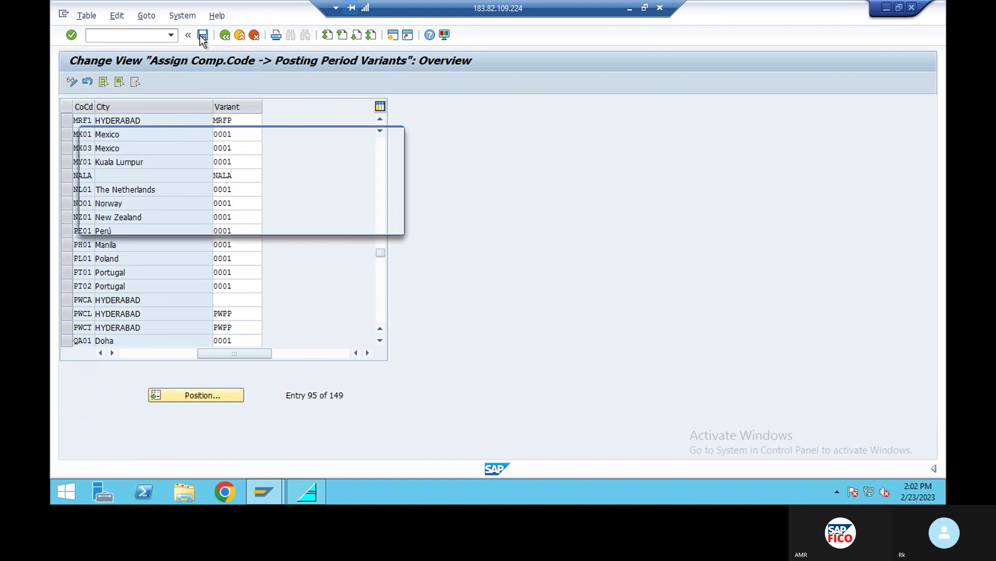
left_click(243, 223)
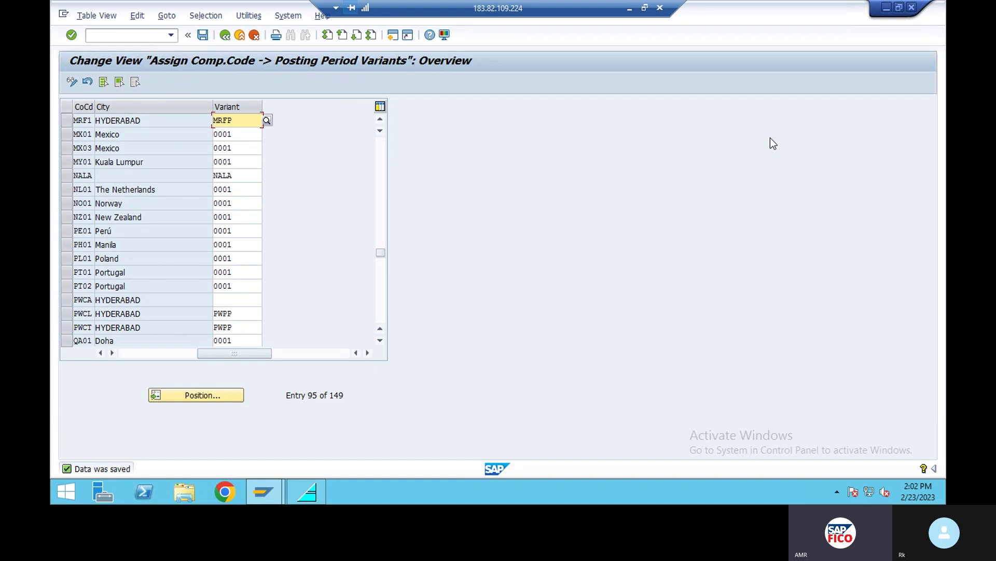
Step: Consult the Skype configuration list again, return to SAP and open the field status variants with transaction /NOBC4
key("alt+Tab")
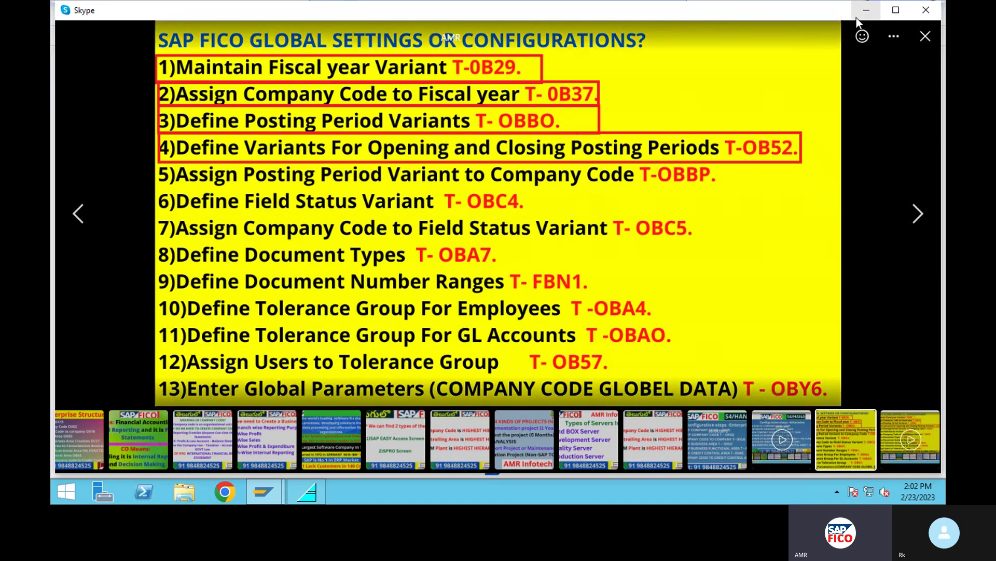
key("alt+Tab")
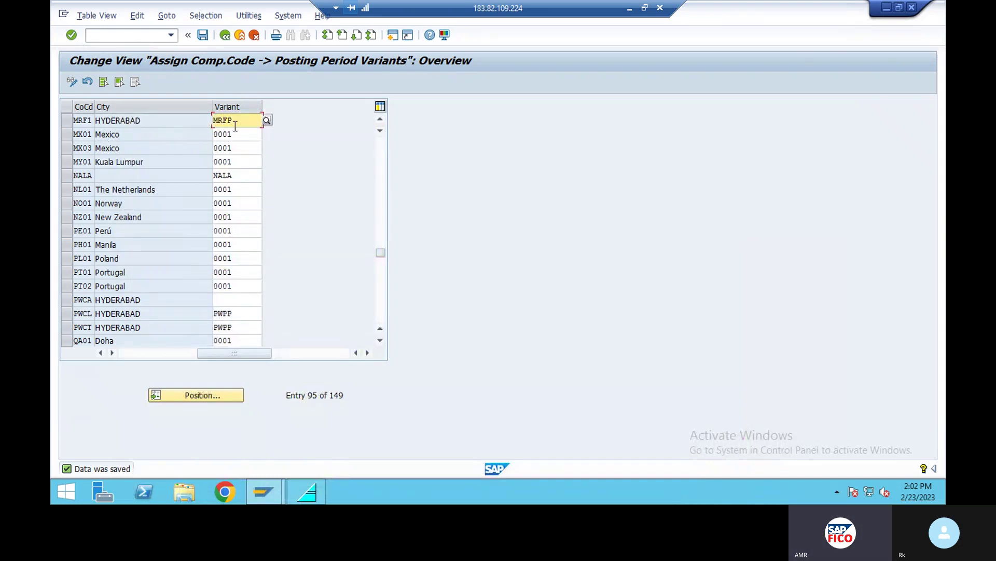
key("alt+Tab")
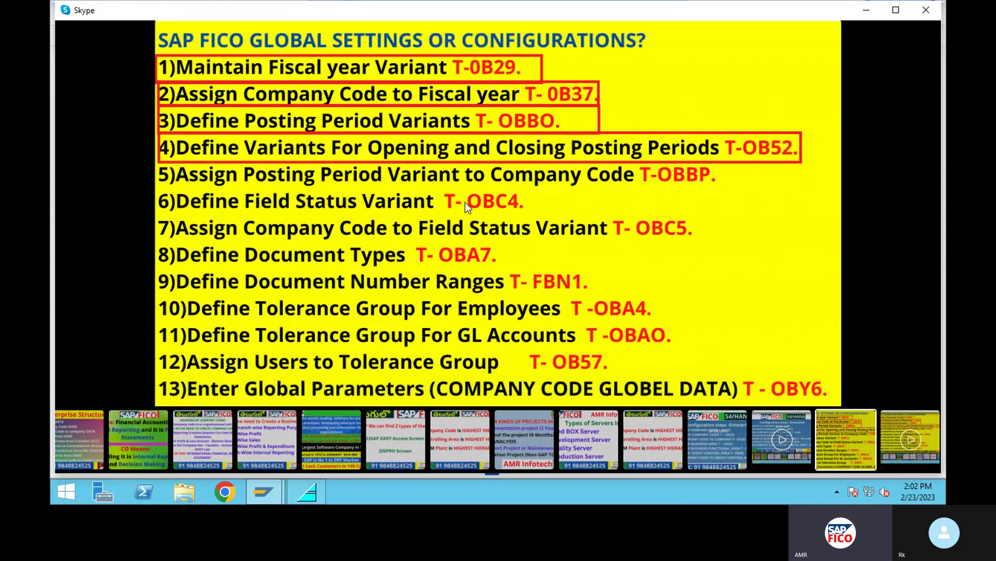
left_click(865, 11)
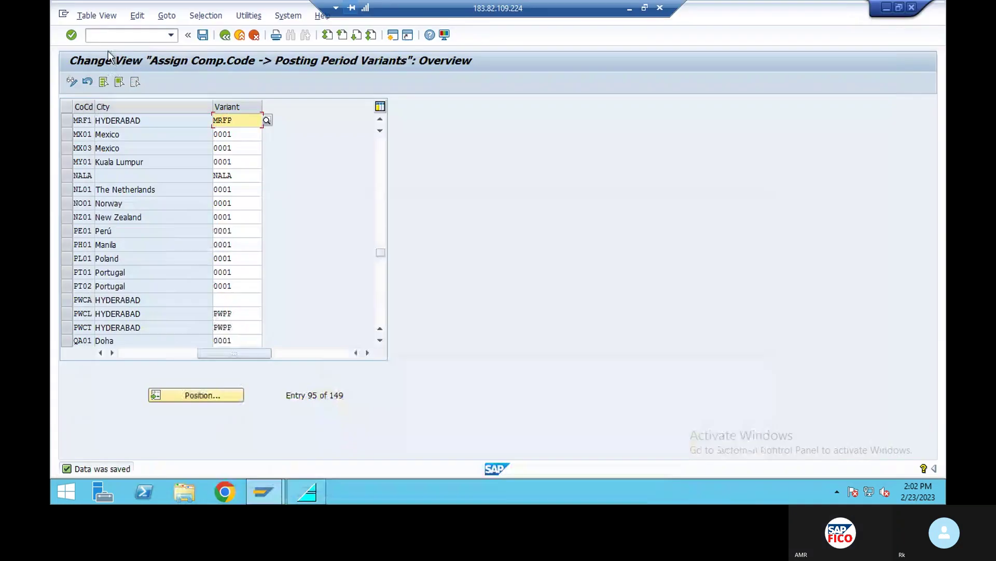
type("/NOBC")
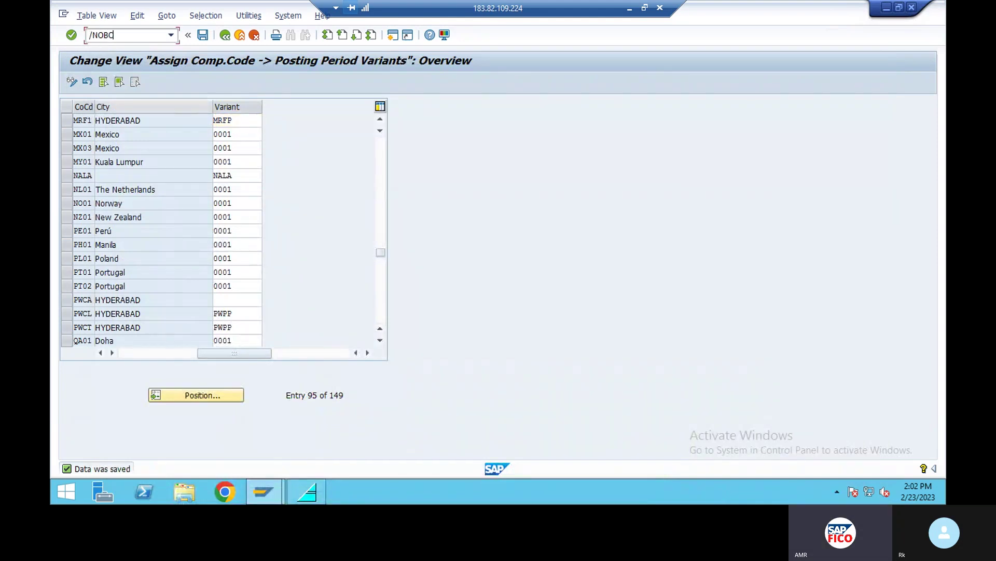
type("4")
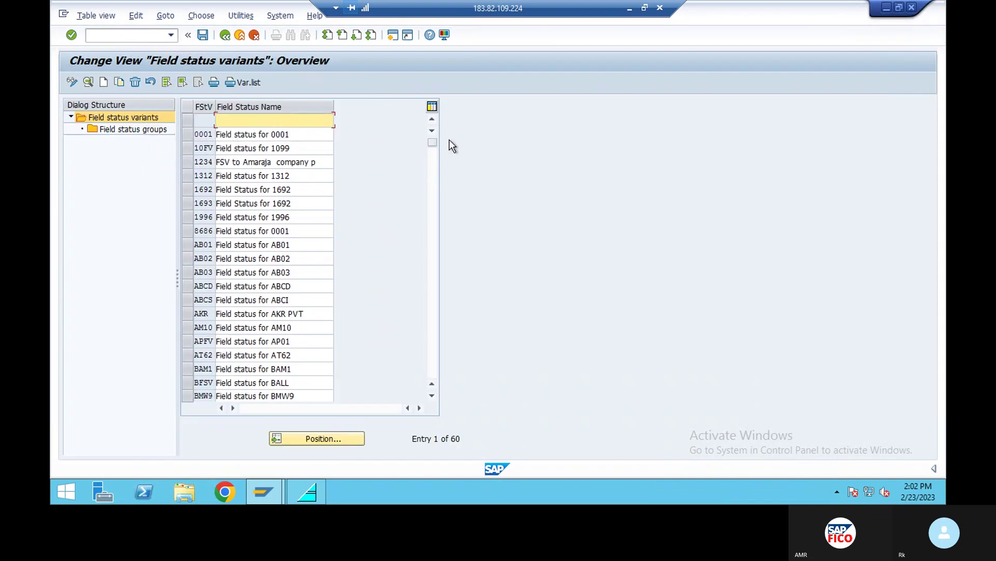
Step: Copy field status variant 0001 and give the copy the key MRFF
left_click(326, 443)
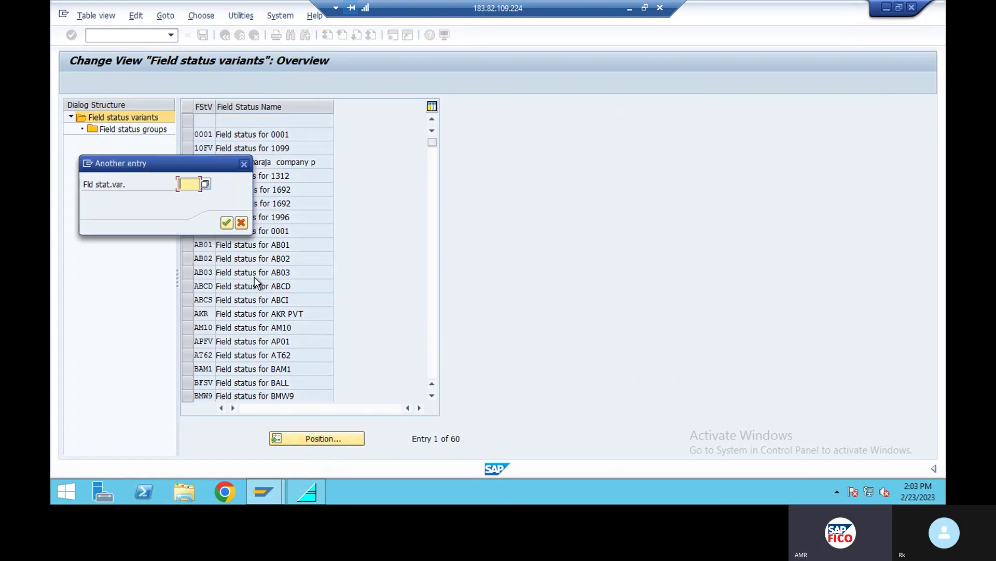
left_click(244, 164)
left_click(190, 134)
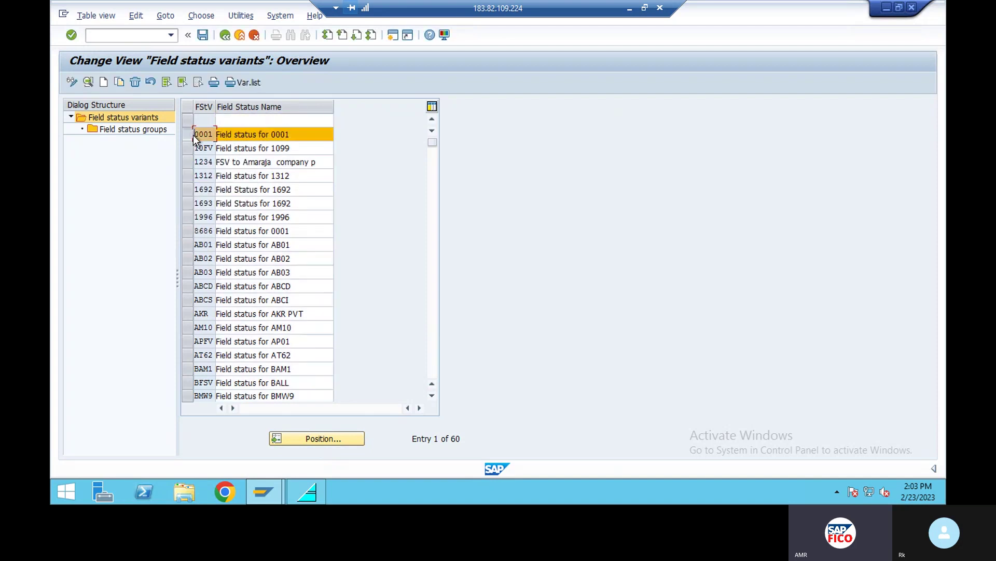
left_click(119, 83)
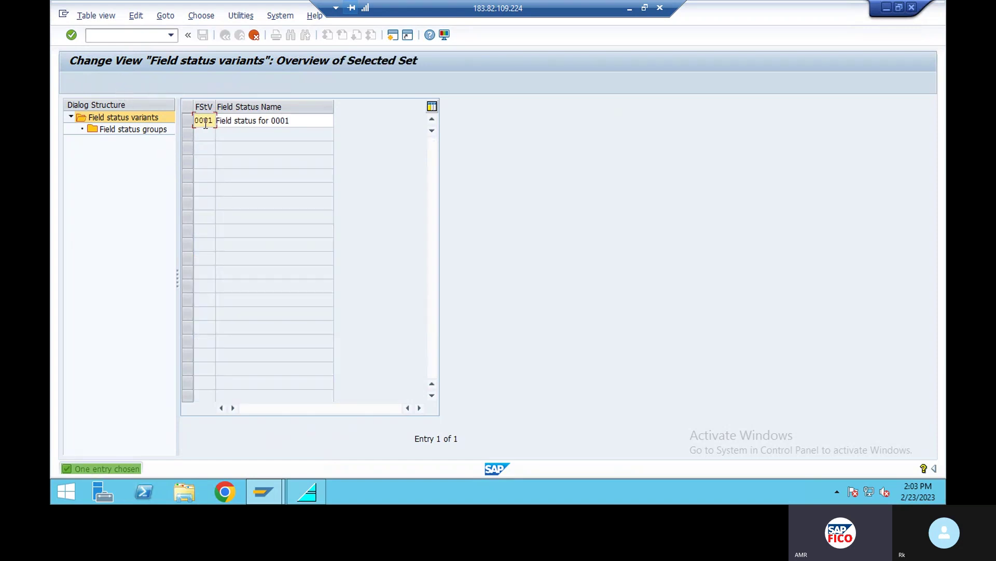
left_click_drag(213, 120, 188, 121)
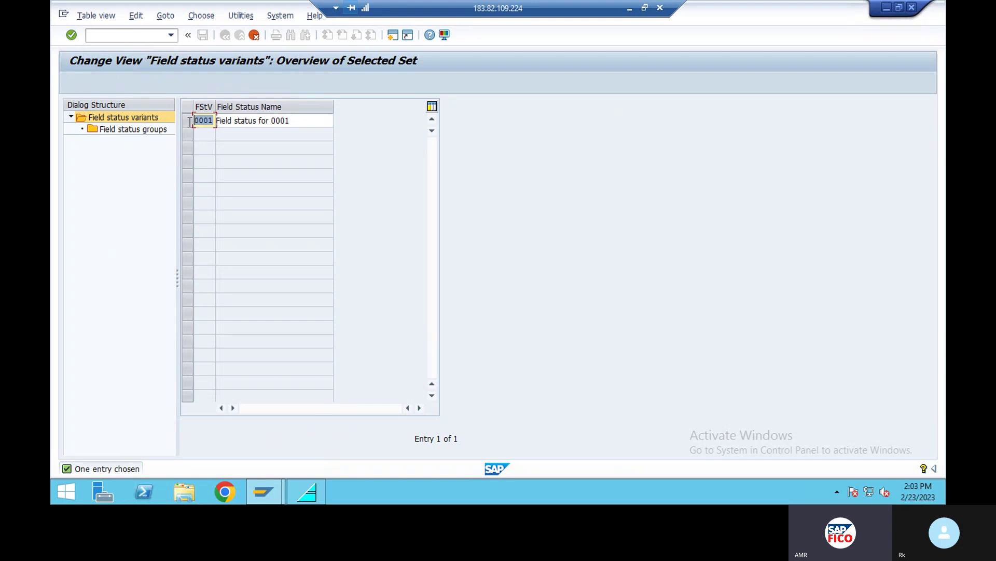
key("BackSpace")
Step: Change the description of the copied field status variant MRFF to "Field status for MRF1"
left_click(291, 121)
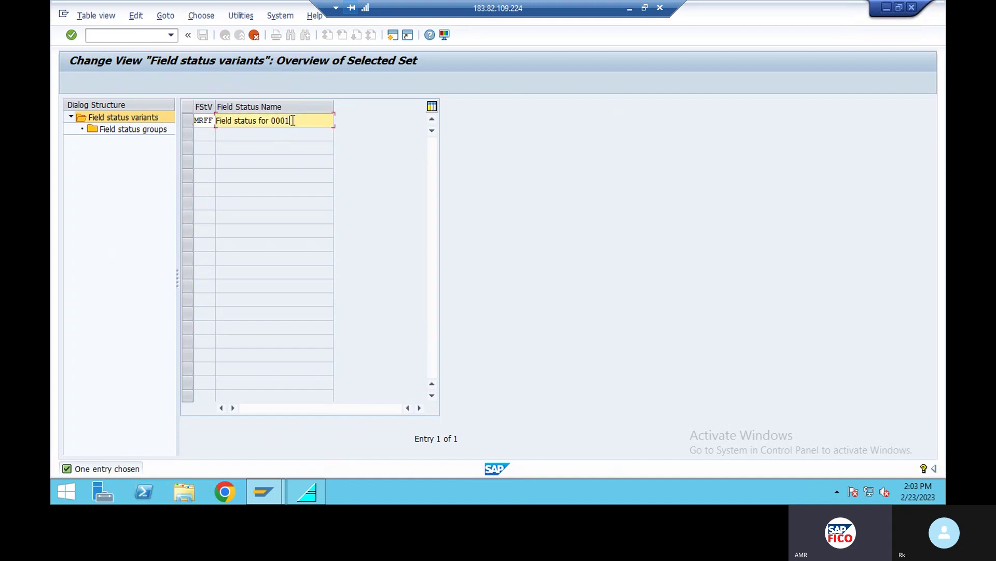
key("BackSpace")
key("BackSpace")
key("BackSpace")
key("BackSpace")
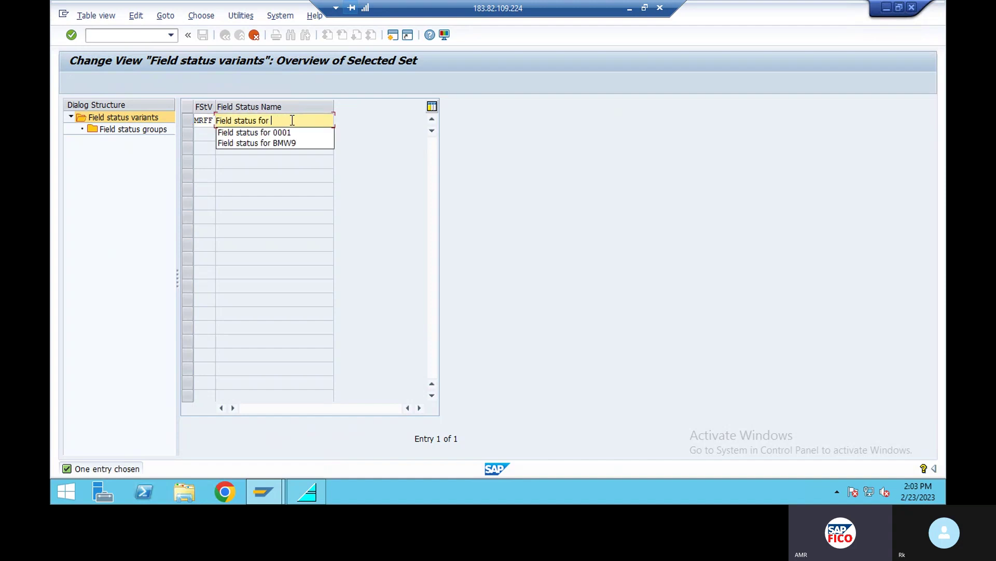
type("MRF1")
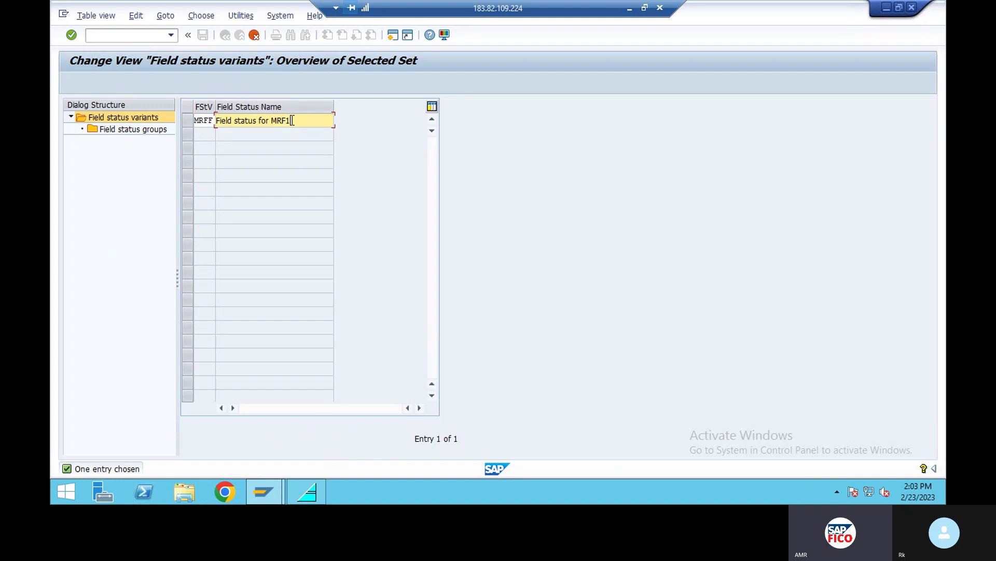
Step: Copy variant MRFF with all its dependent entries and save it under the proposed customizing request
key("Return")
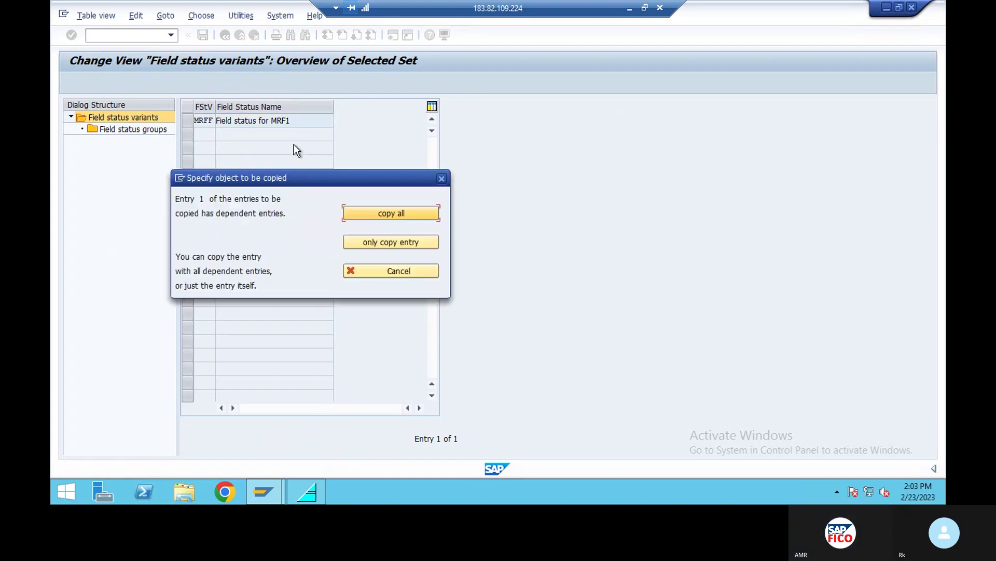
left_click(381, 215)
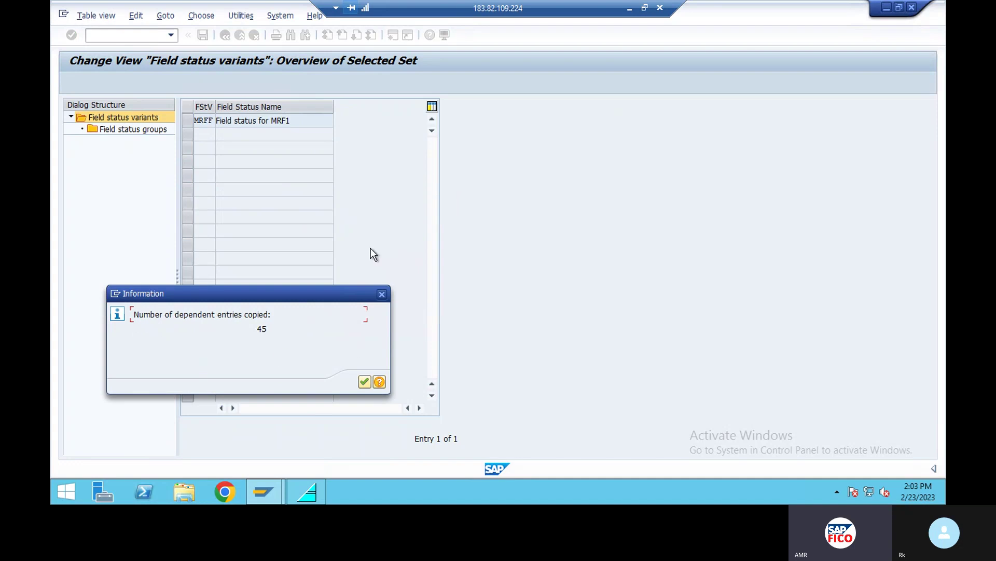
left_click(365, 382)
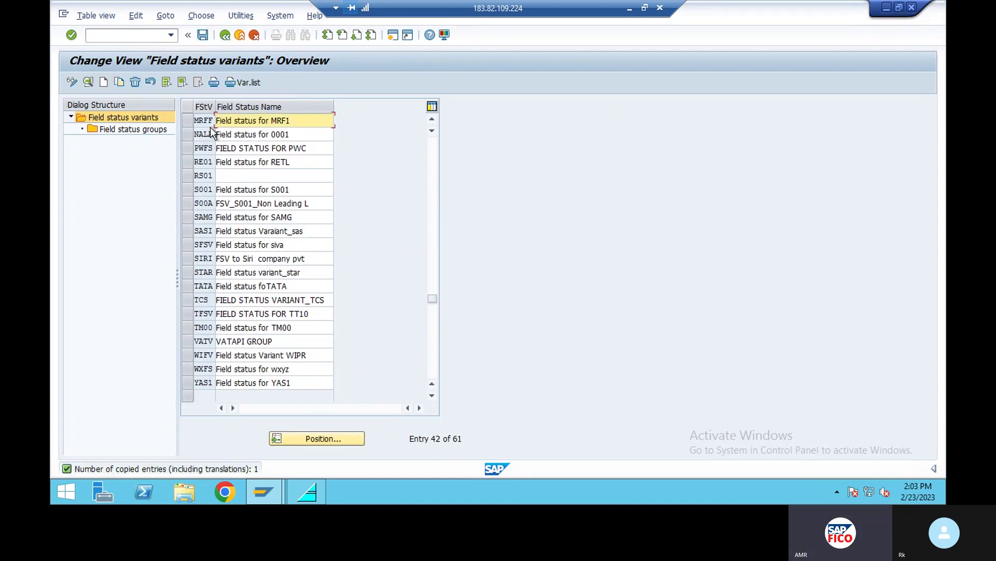
left_click(204, 36)
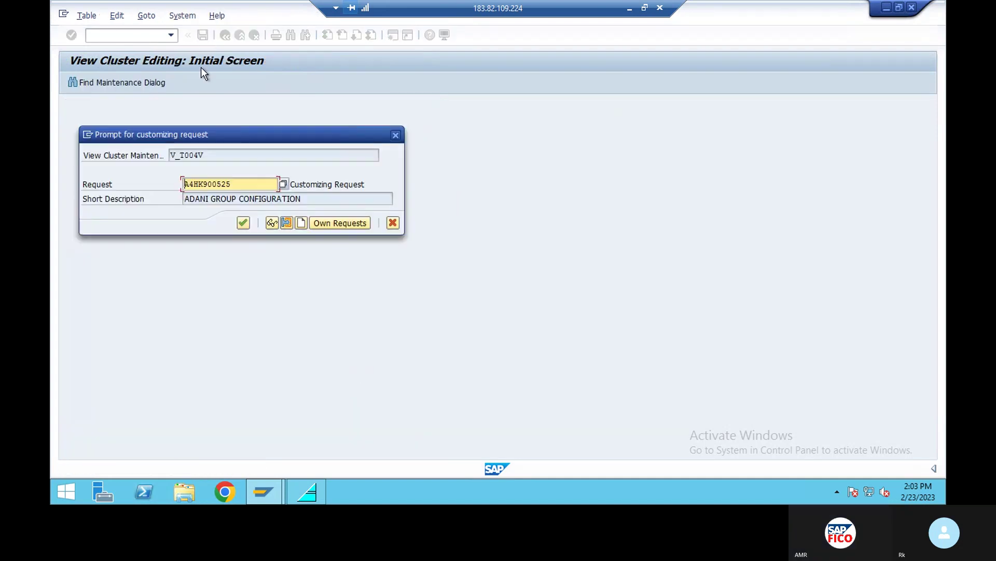
left_click(243, 222)
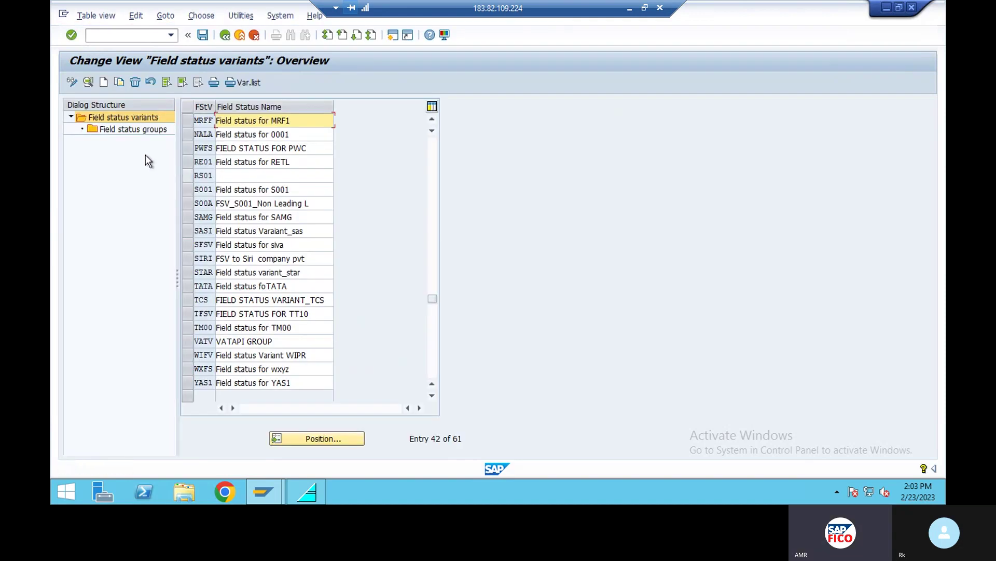
Step: Open the field status groups of variant MRFF and examine the General Data field settings of group G001
left_click(188, 120)
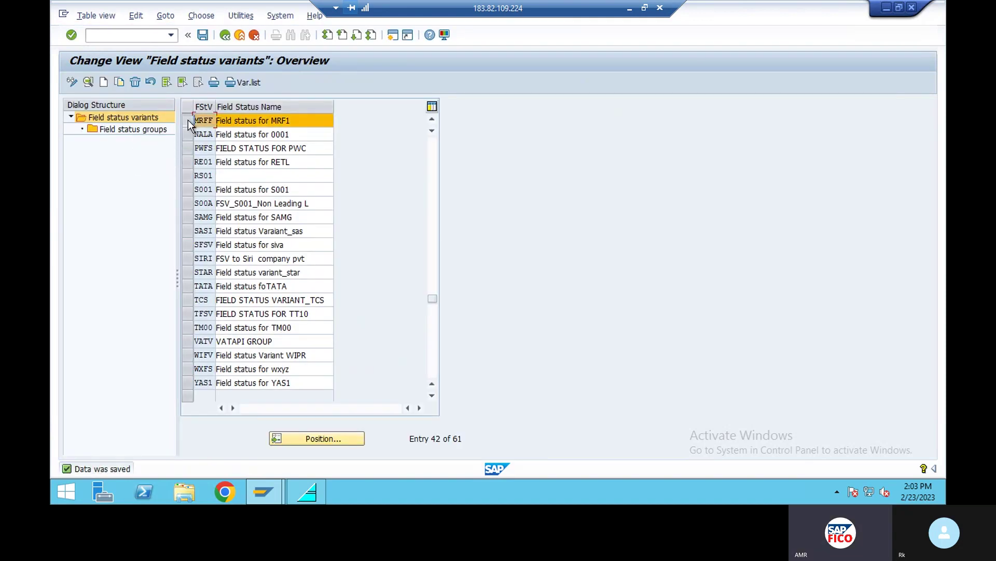
double_click(146, 130)
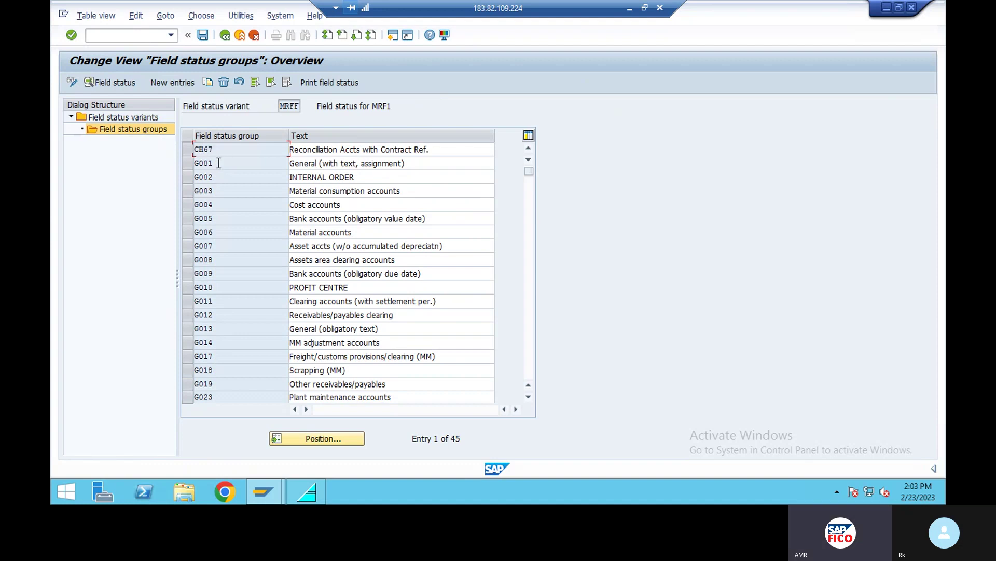
double_click(217, 163)
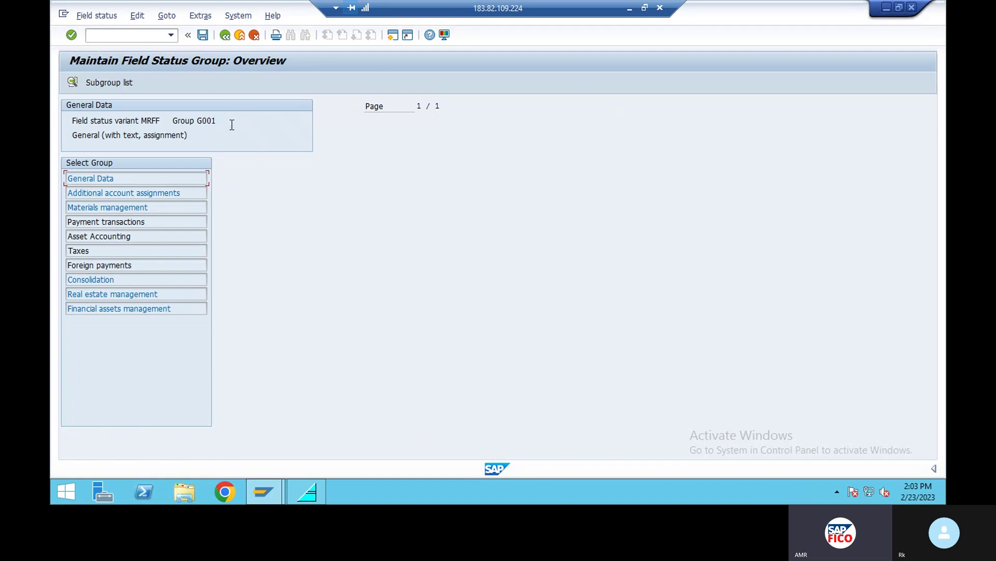
double_click(158, 180)
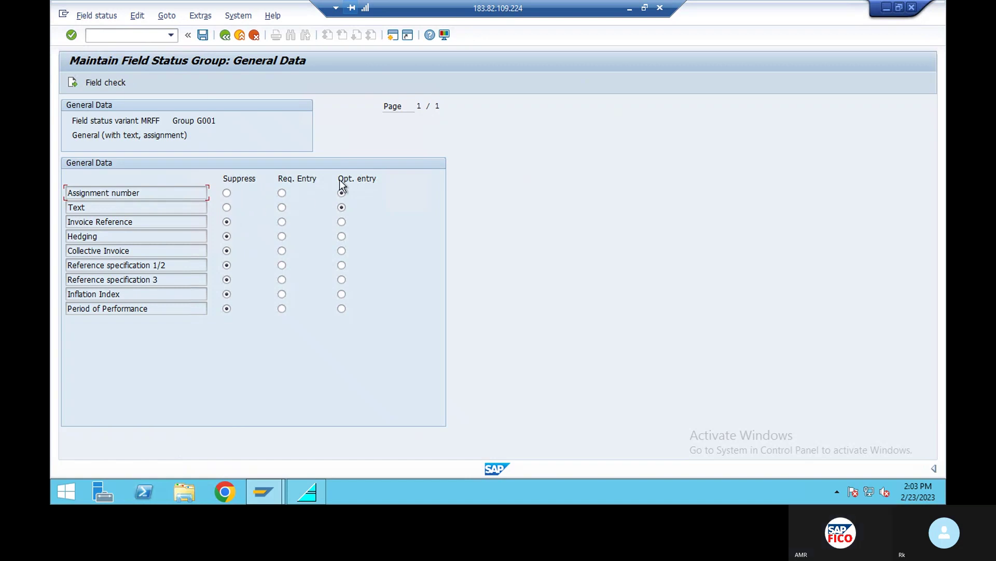
left_click(225, 36)
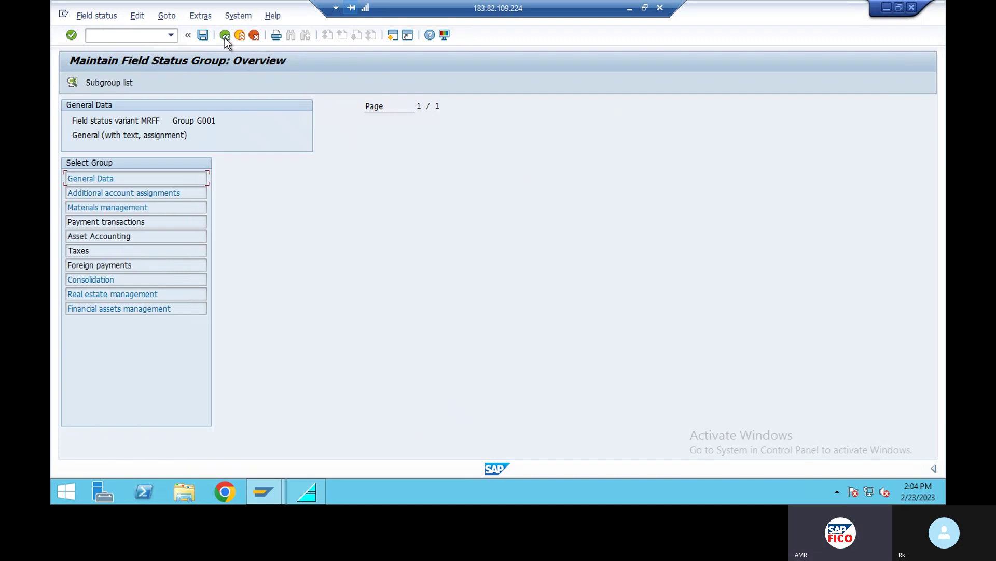
left_click(225, 36)
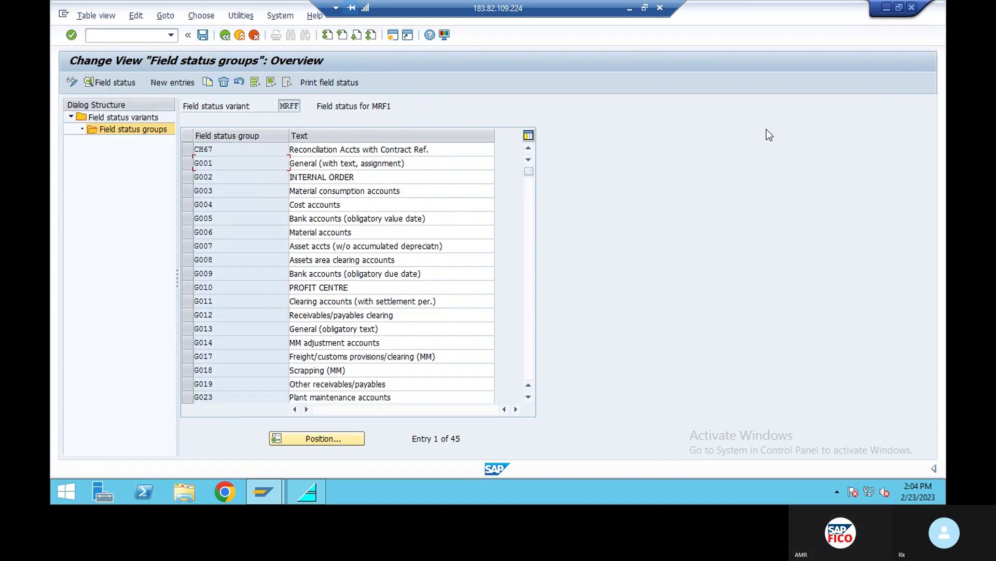
Step: Consult the Skype configuration list, return to SAP and open the company code to field status variant assignment with transaction /NOBC5
key("alt+Tab")
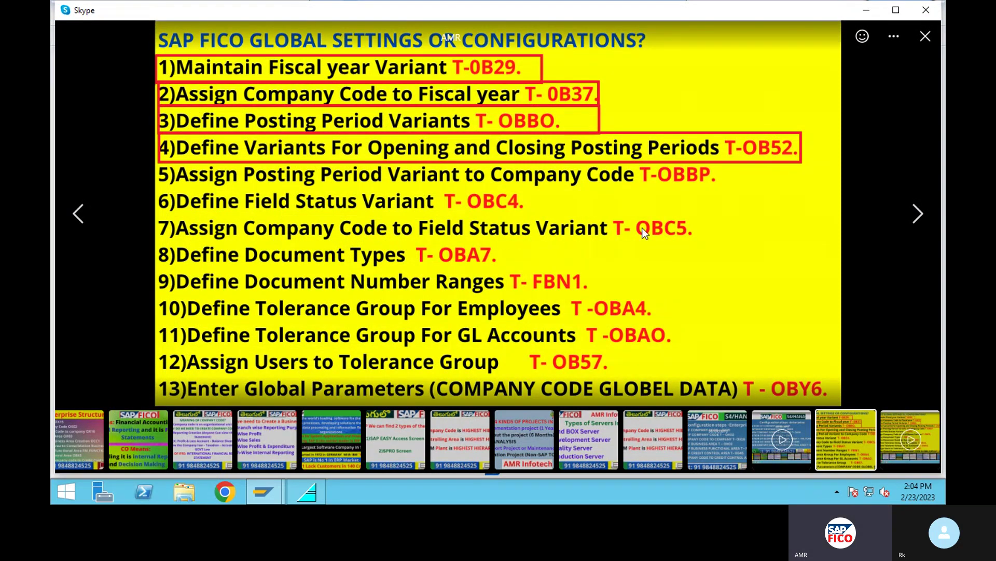
left_click(866, 10)
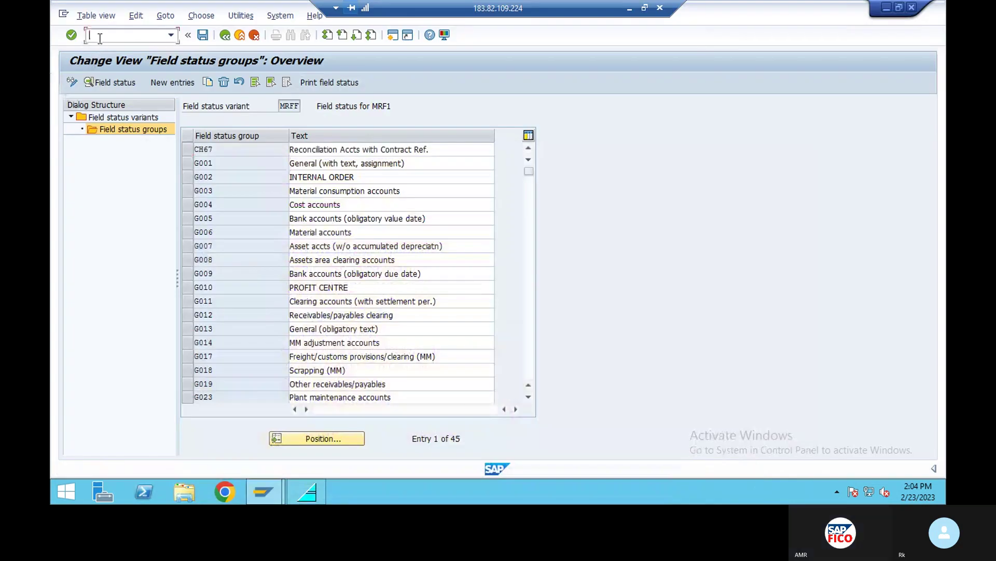
type("/NOBC5")
key("Return")
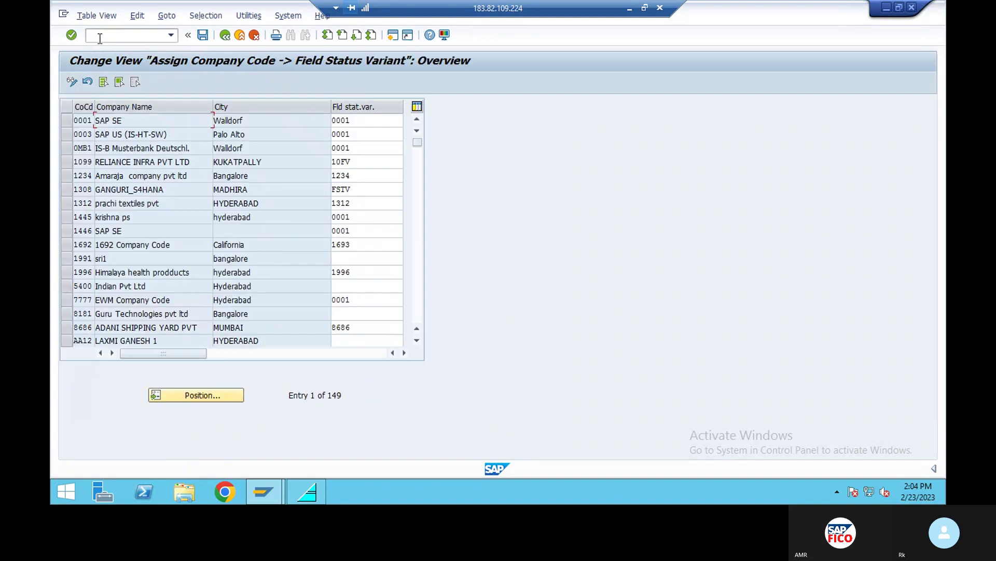
Step: Locate company code MRF1, assign field status variant MRFF to it and save under the proposed customizing request
left_click(195, 395)
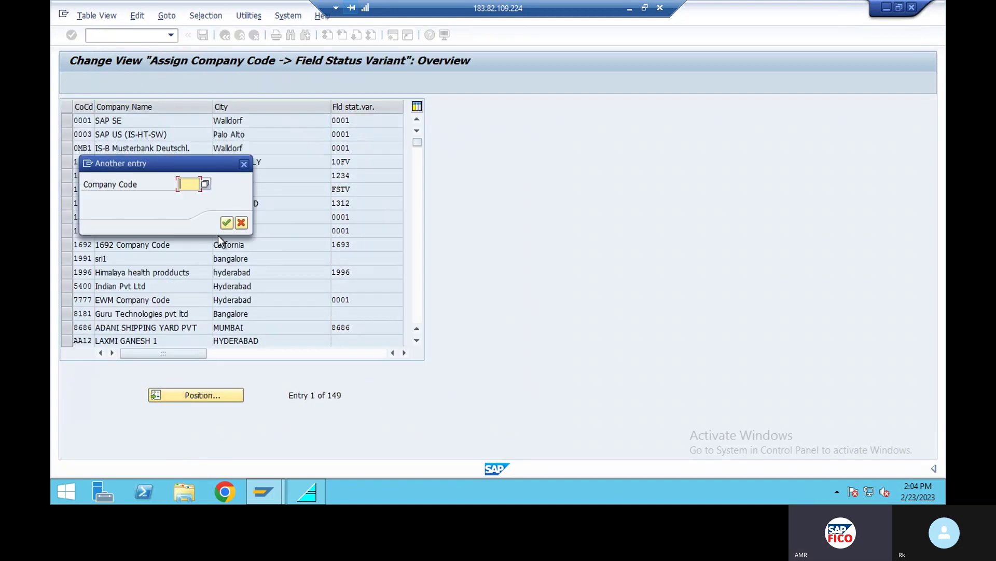
type("MRF1")
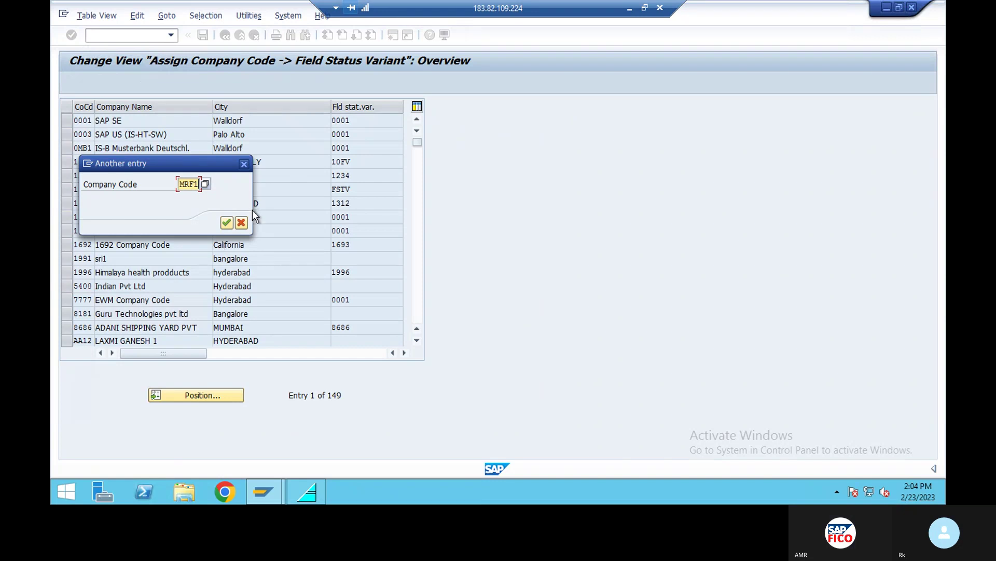
left_click(226, 222)
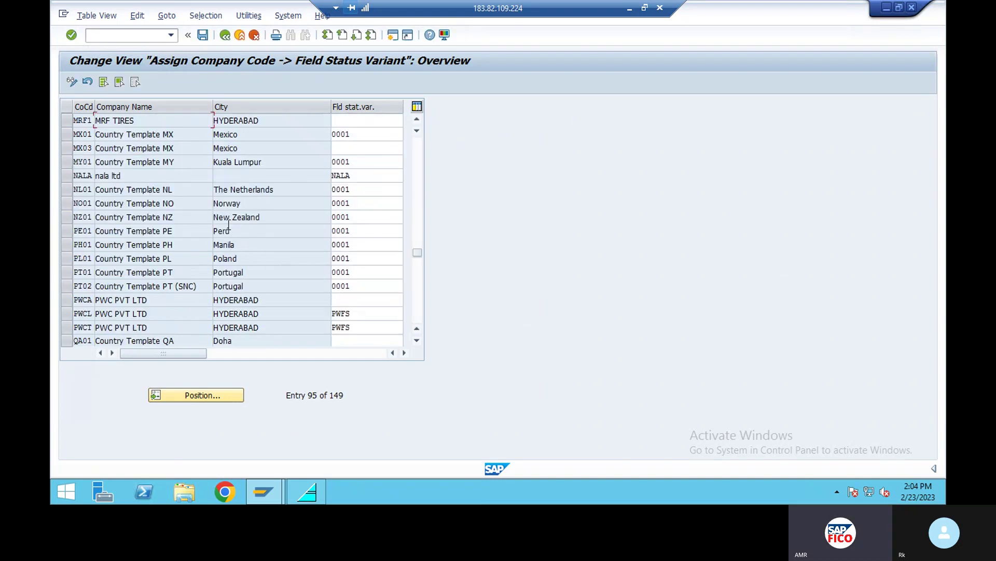
left_click(360, 122)
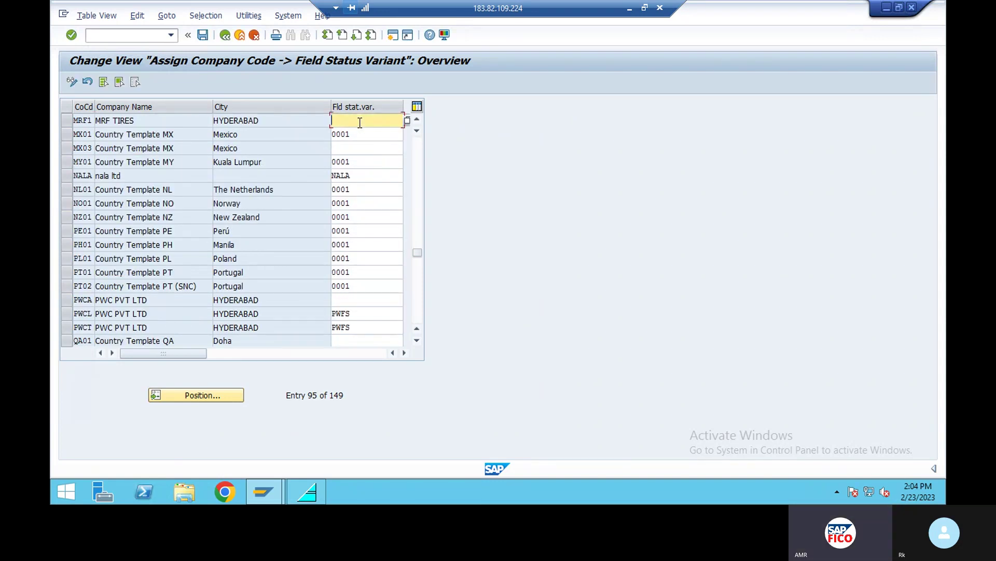
type("MRFF")
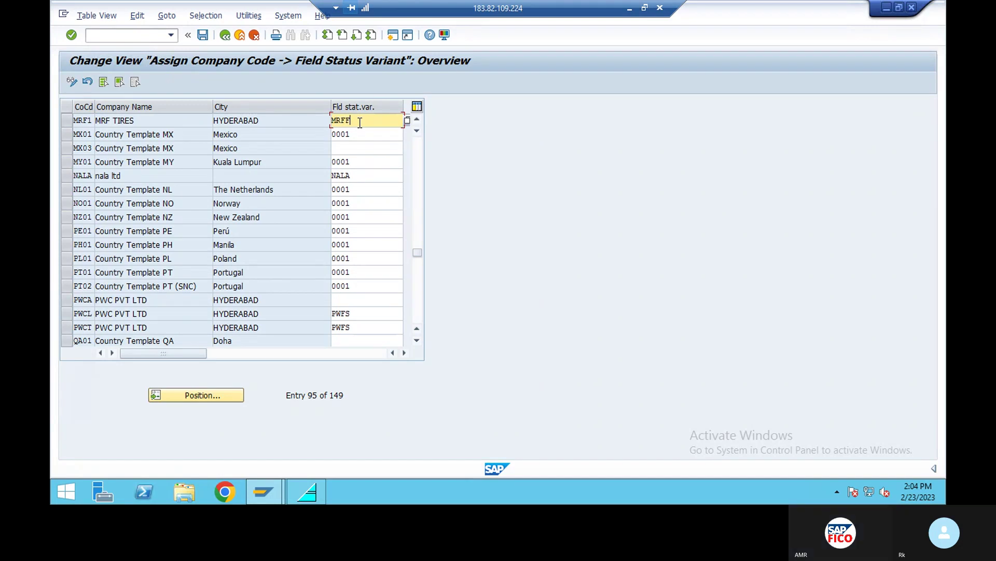
left_click(203, 35)
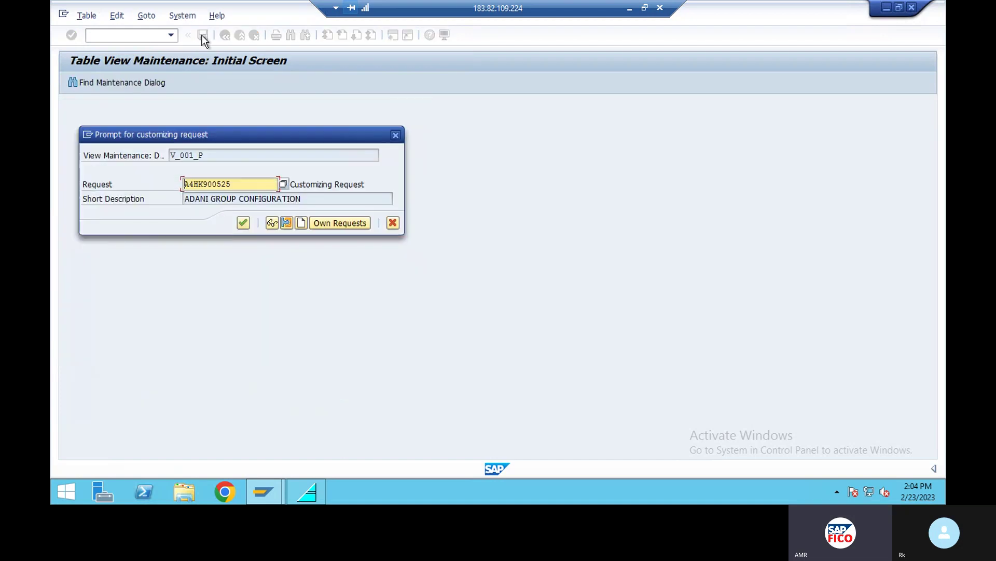
left_click(242, 223)
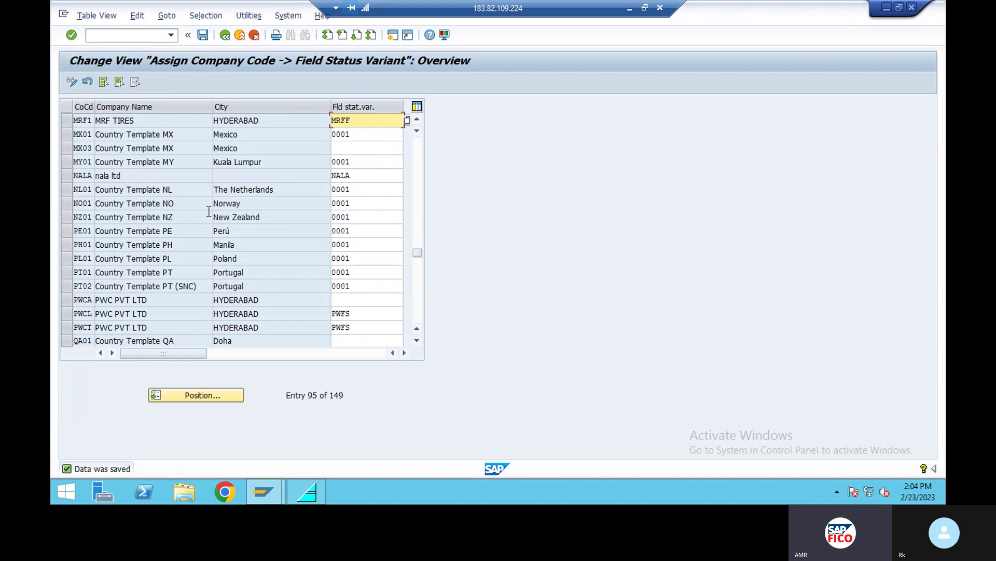
Step: Consult the Skype configuration list, return to SAP and open the document types with transaction /NOBA7
key("alt+Tab")
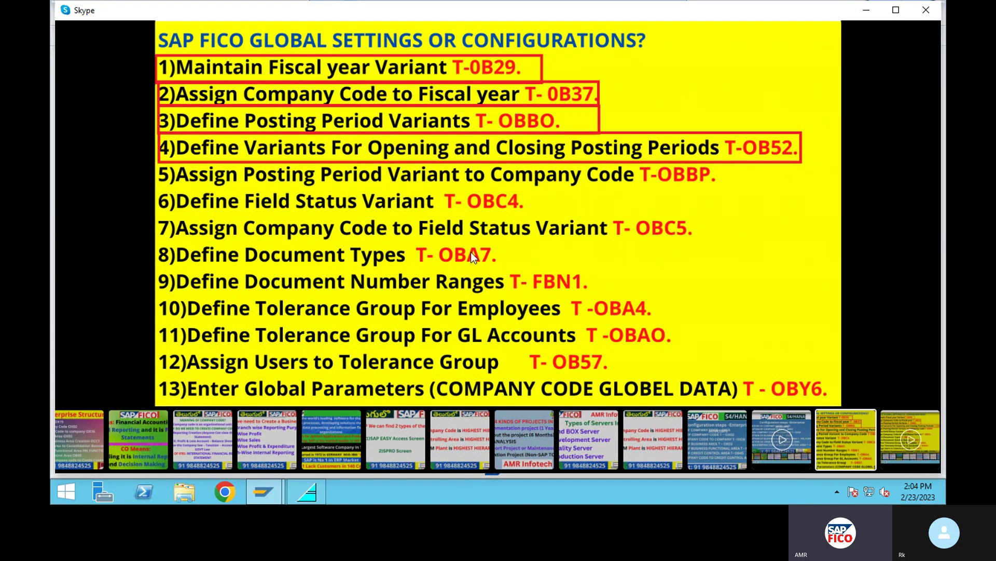
key("alt+Tab")
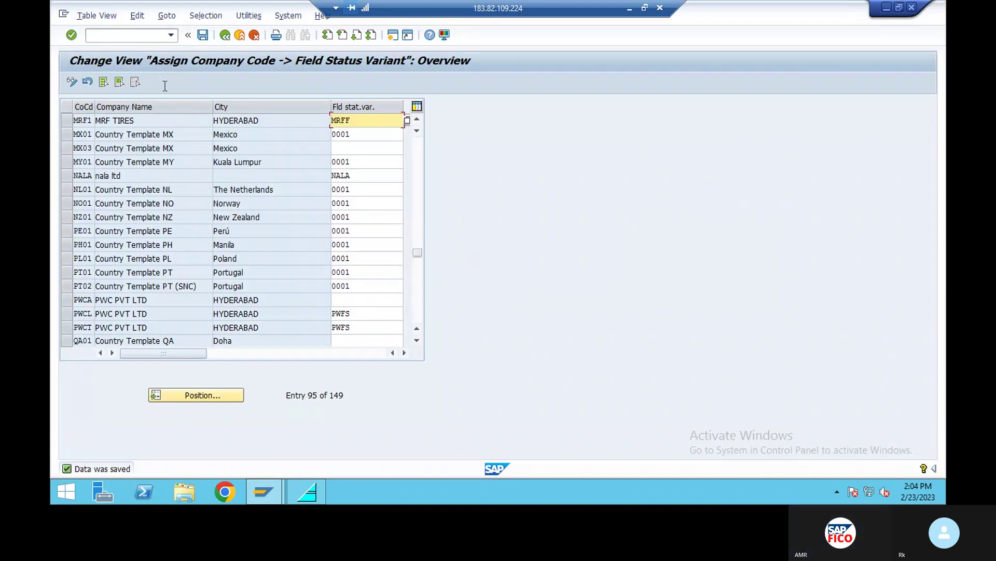
left_click(146, 38)
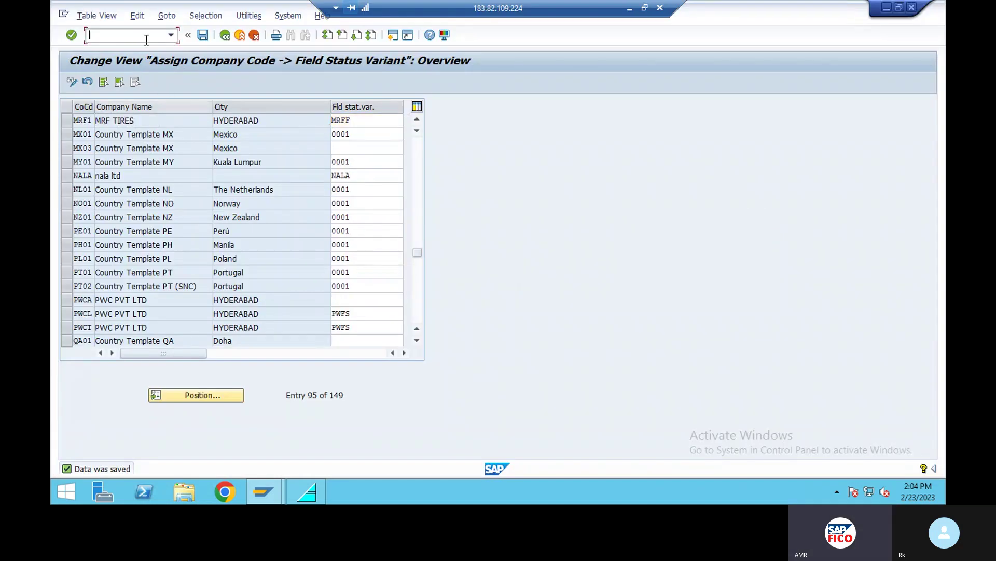
type("/NOB")
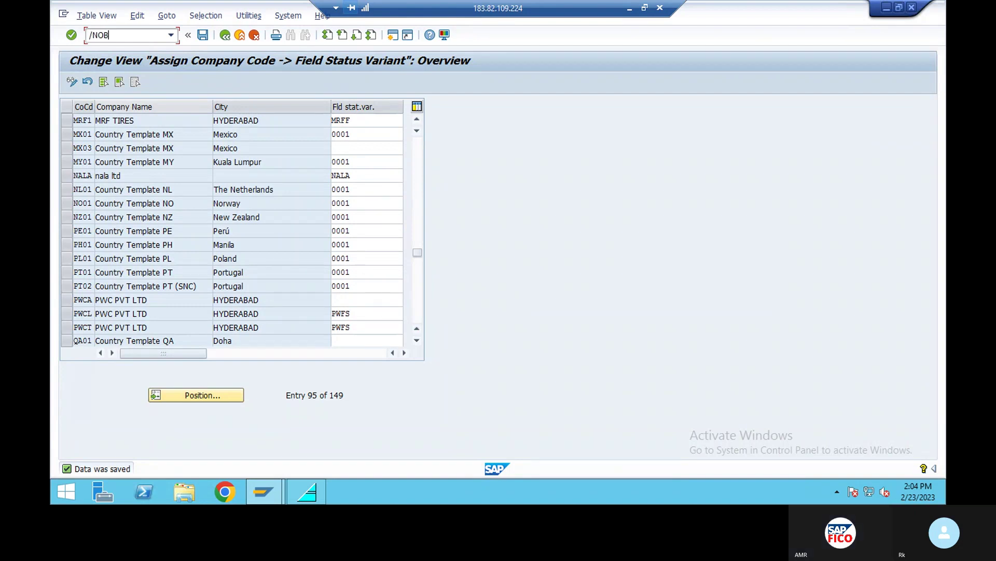
type("A7")
key("Return")
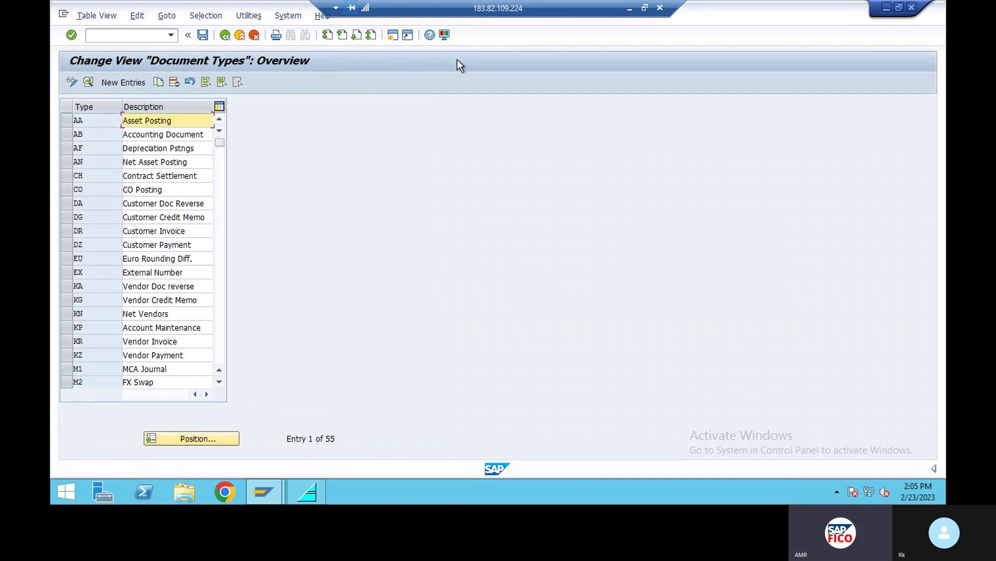
Step: Locate document type SA and open its details
left_click(198, 437)
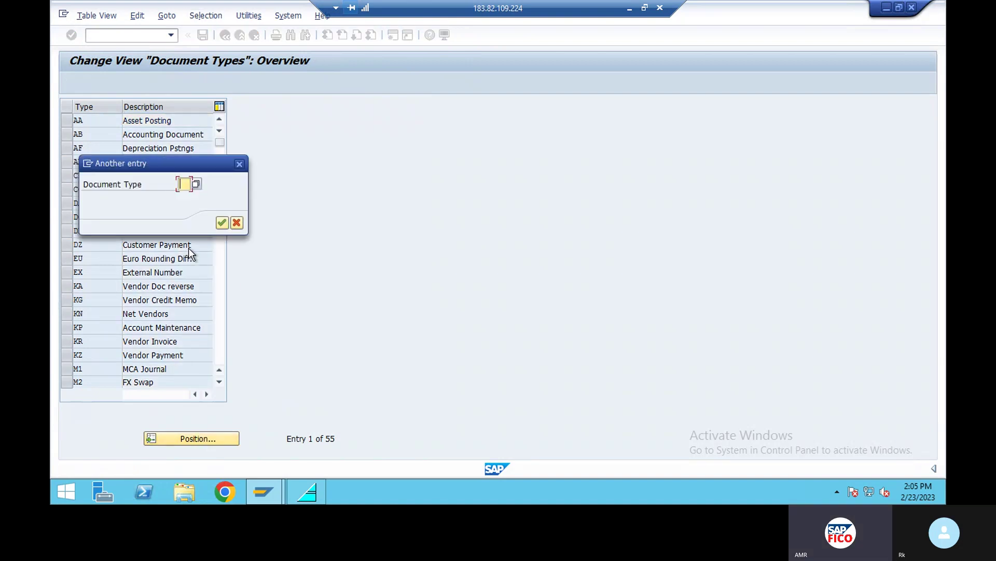
type("SA")
left_click(222, 223)
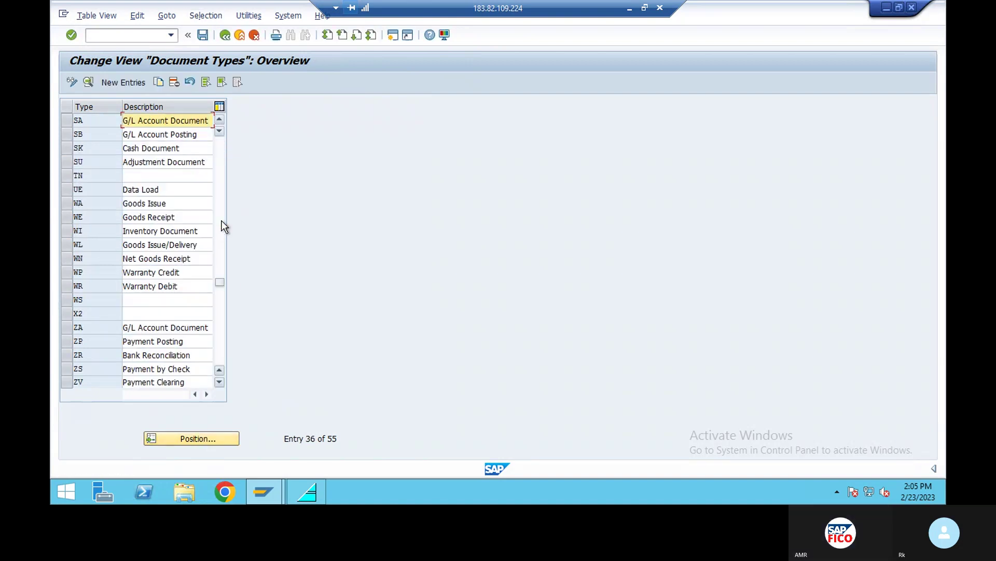
double_click(93, 120)
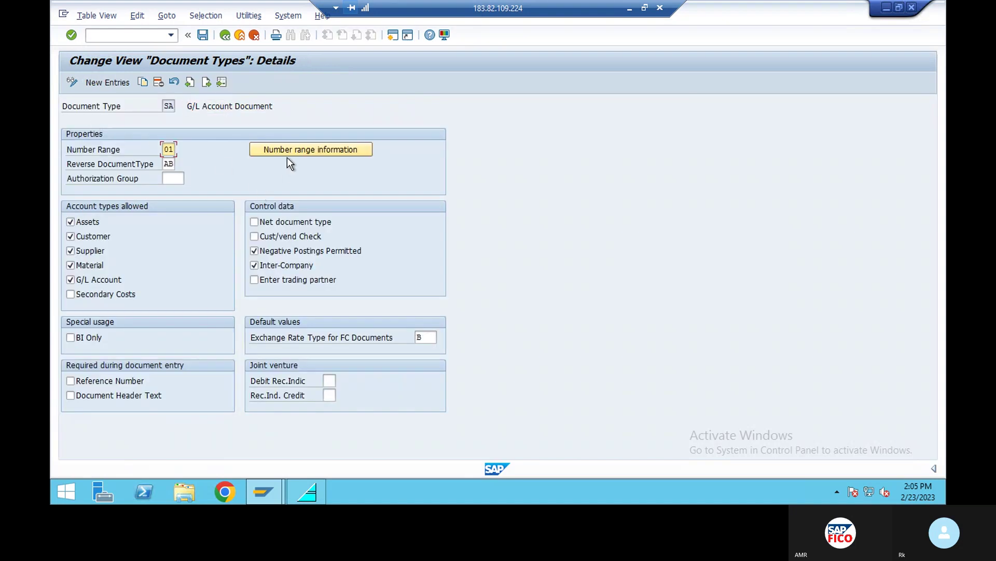
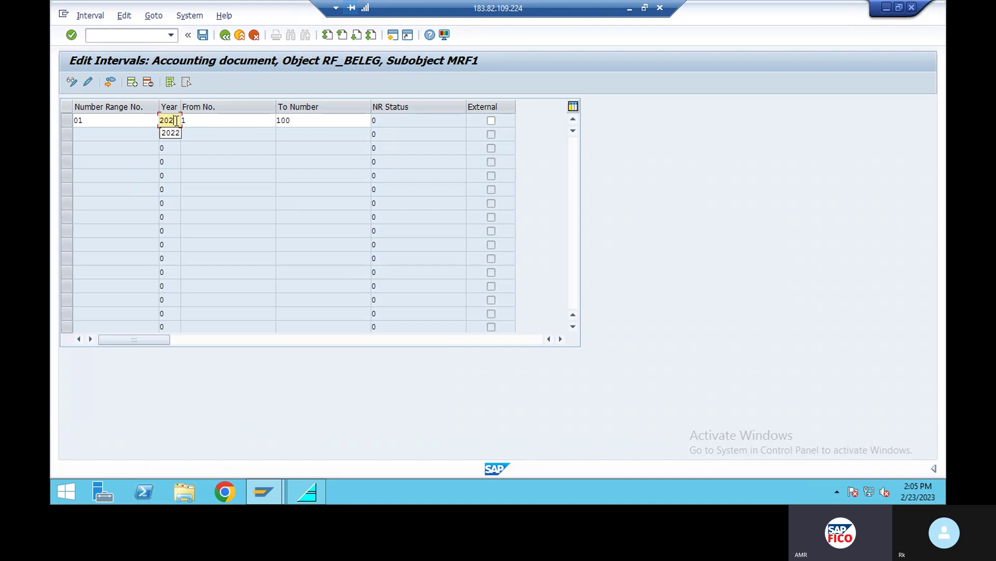
Step: Set the year of number range interval 01 for company code MRF1 to 2022 and save the interval
type("2")
key("Return")
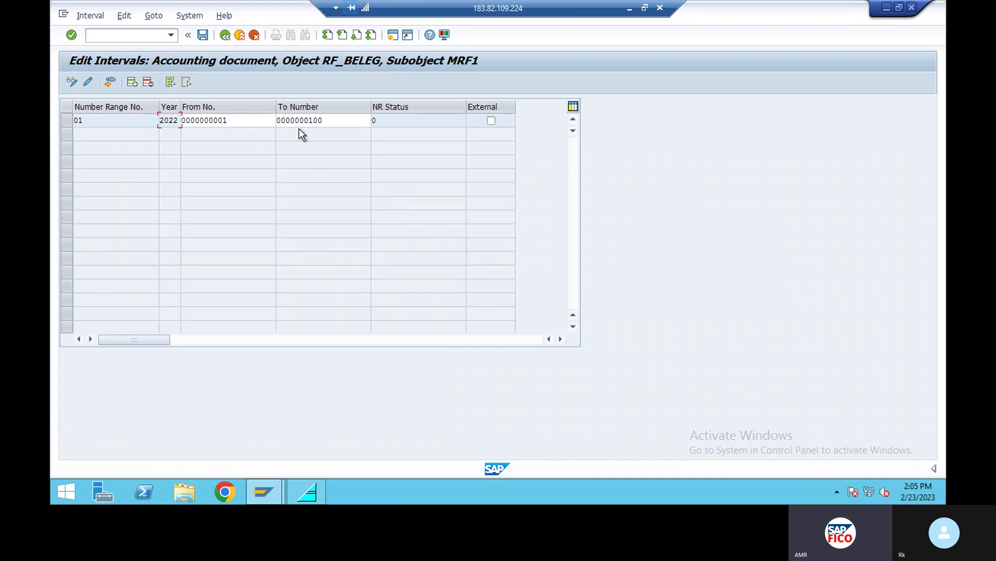
left_click(203, 35)
left_click(419, 397)
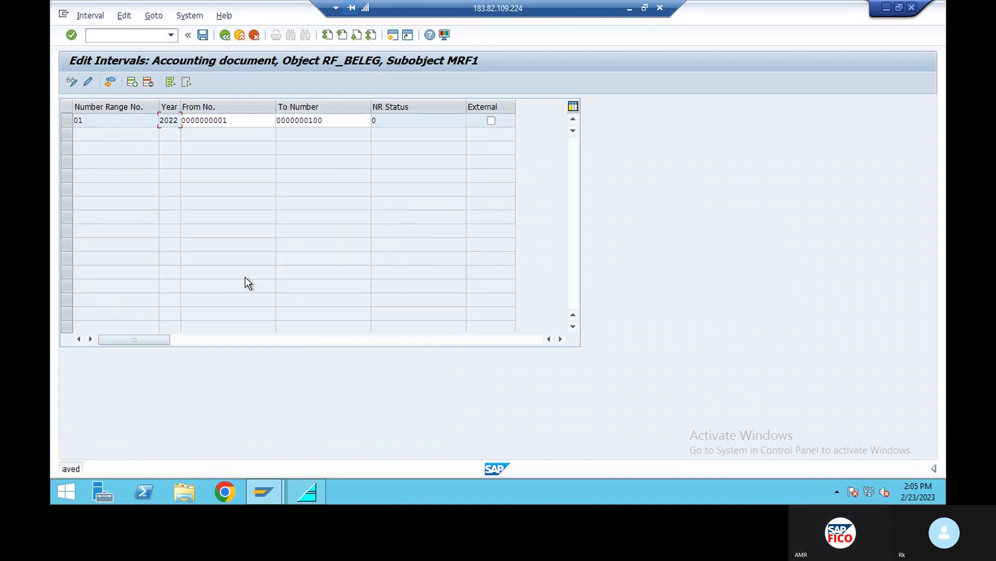
Step: Leave the number range intervals of company code MRF1 and return to the document types overview
left_click(226, 36)
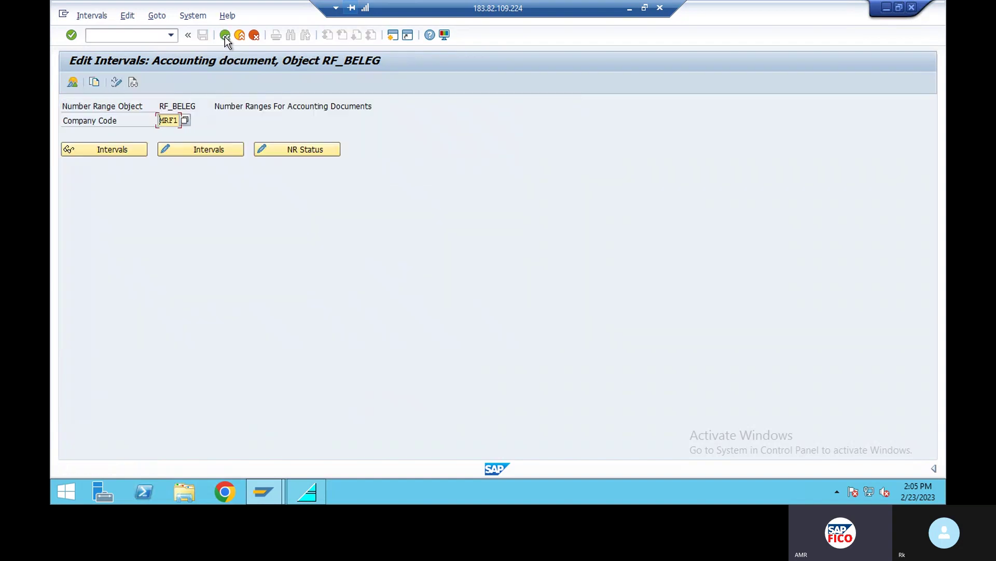
left_click(225, 36)
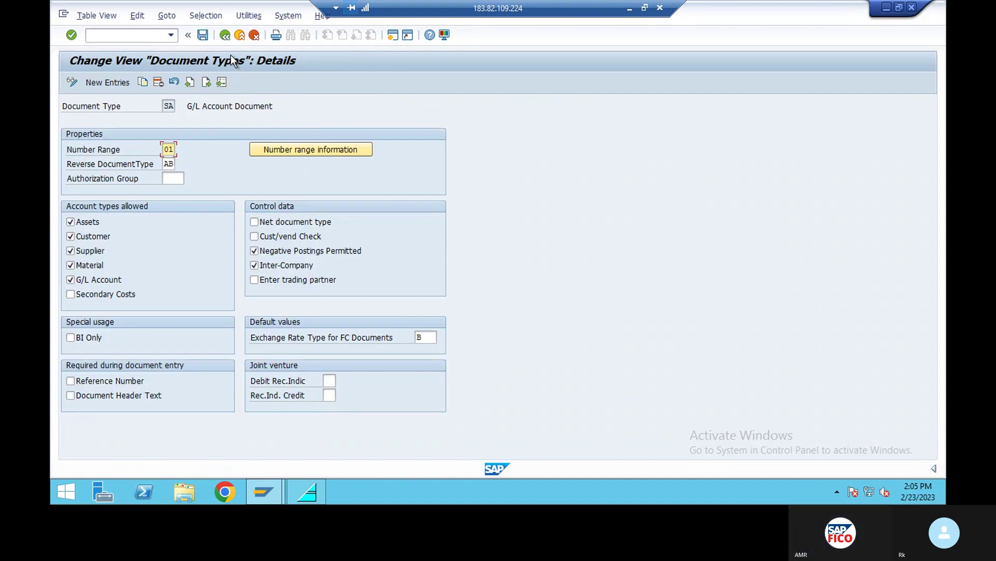
left_click(225, 35)
left_click(206, 438)
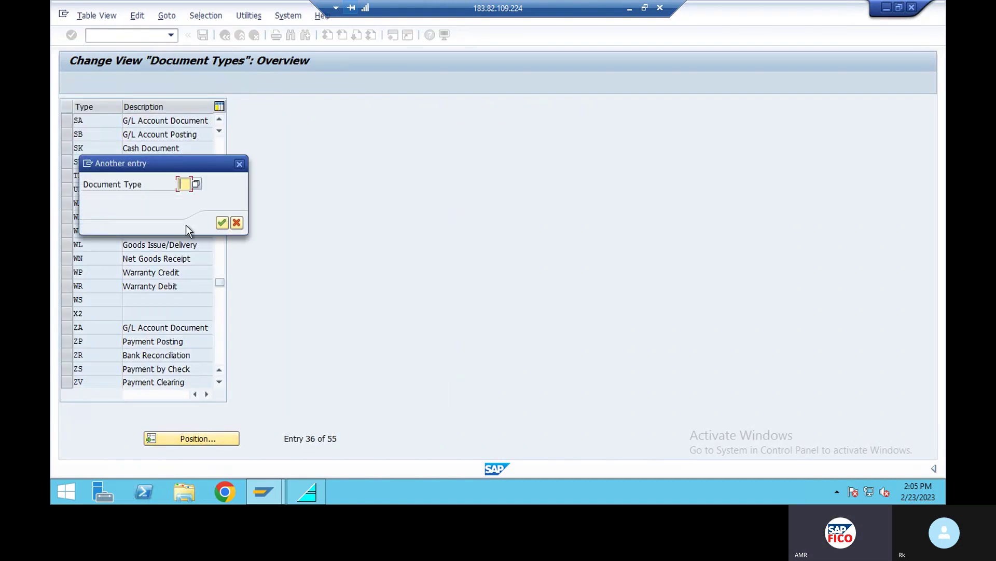
type("KZ")
left_click(222, 223)
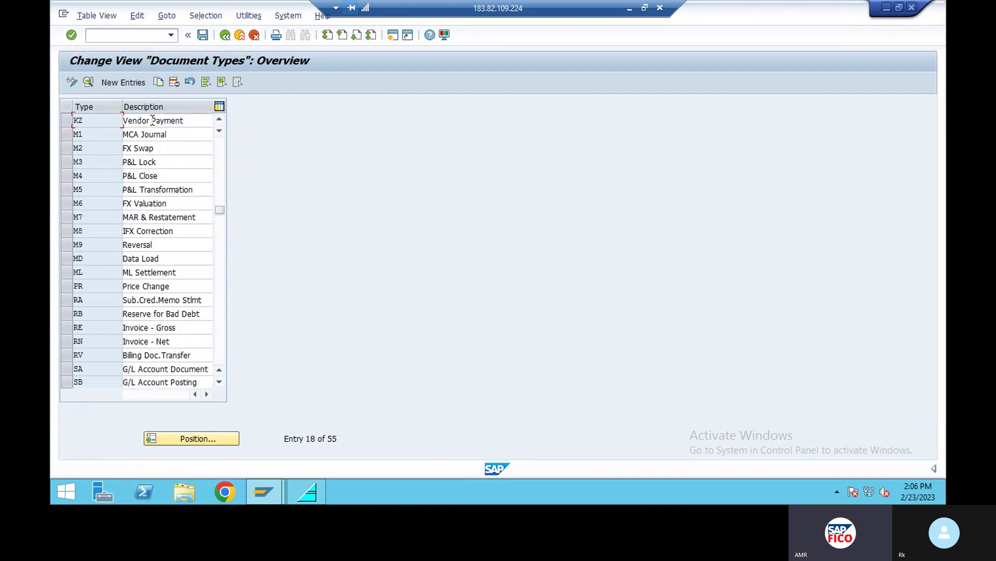
left_click(226, 36)
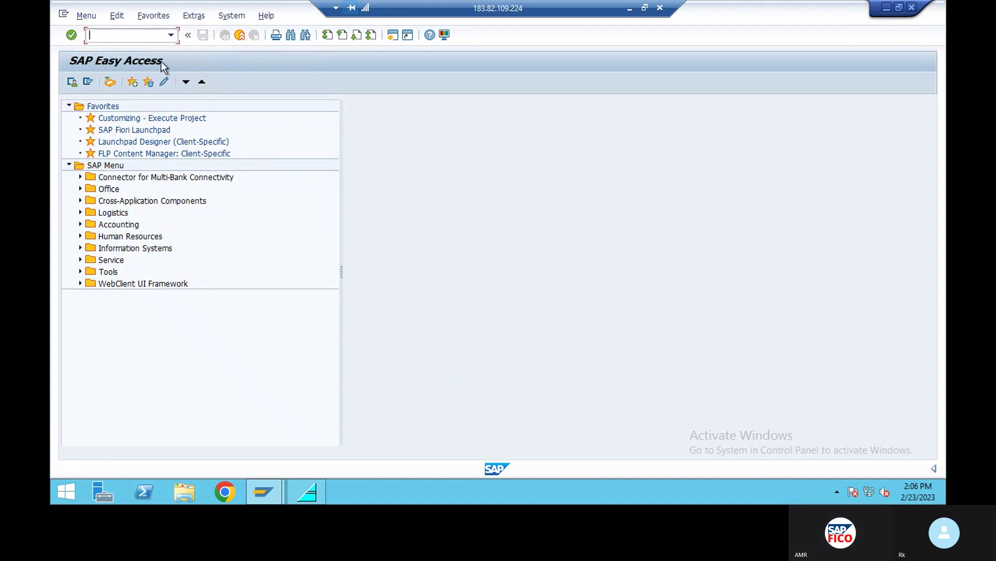
Step: Reopen the document types overview from the transaction history, locate document type KR and open its details
left_click(171, 35)
left_click(116, 48)
key("Return")
left_click(198, 439)
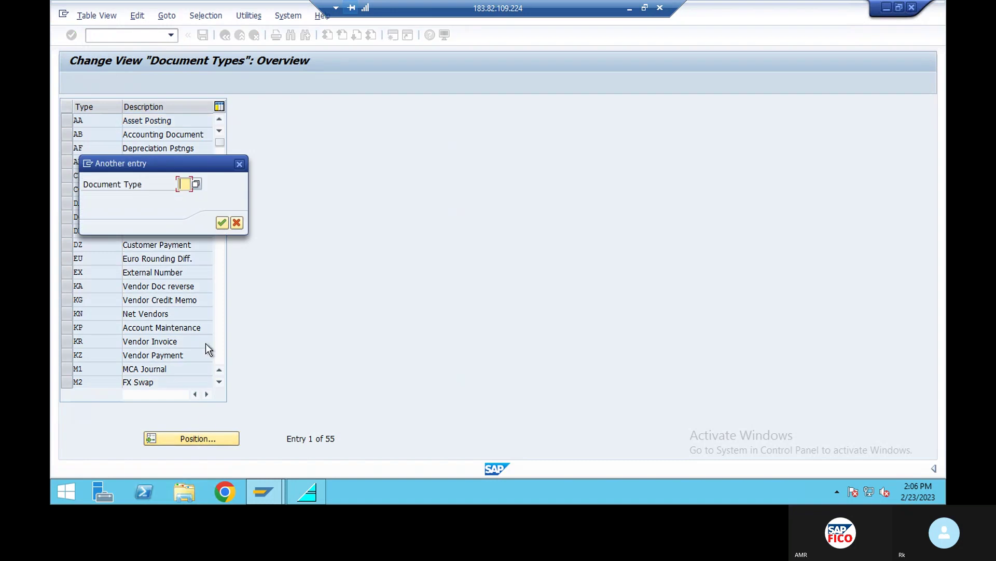
type("KR")
left_click(222, 223)
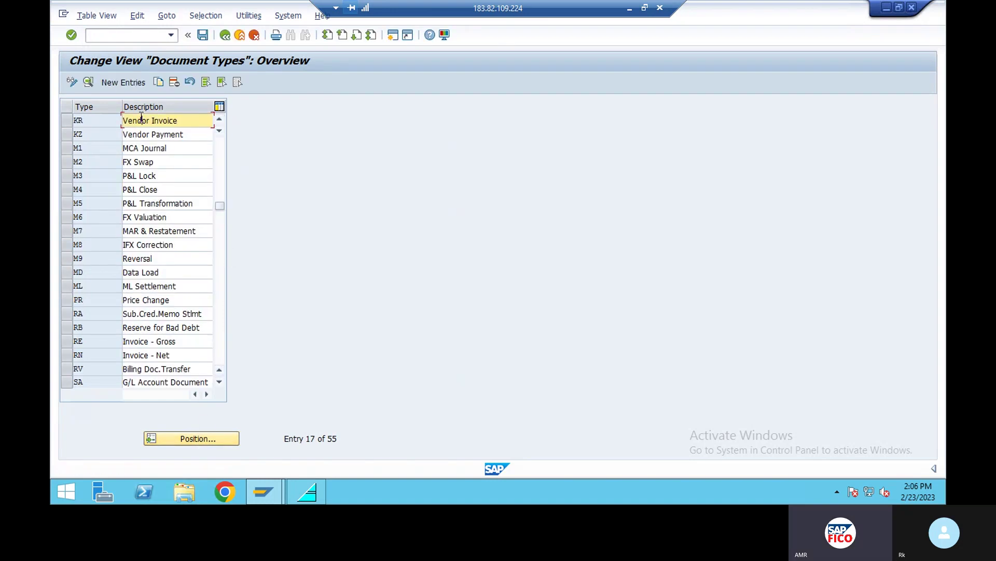
double_click(140, 120)
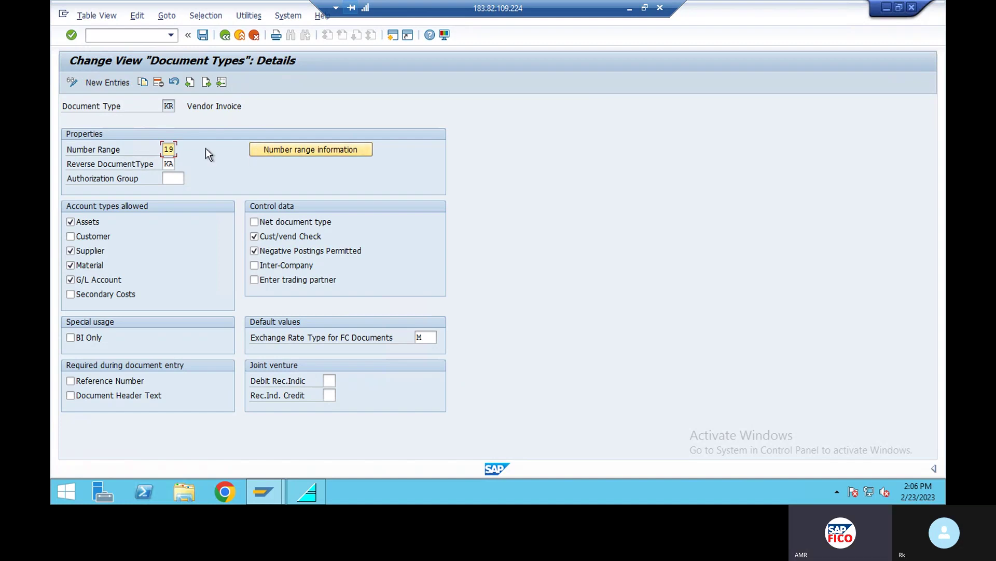
Step: From document type KR's number range information, open the intervals of company code MRF1 for editing
left_click(294, 148)
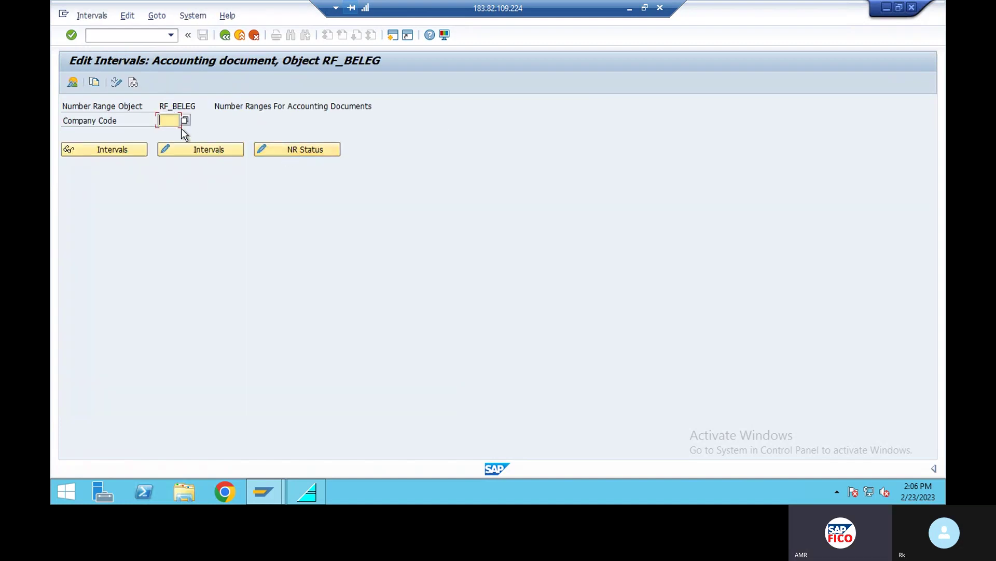
type("MRF1")
left_click(200, 152)
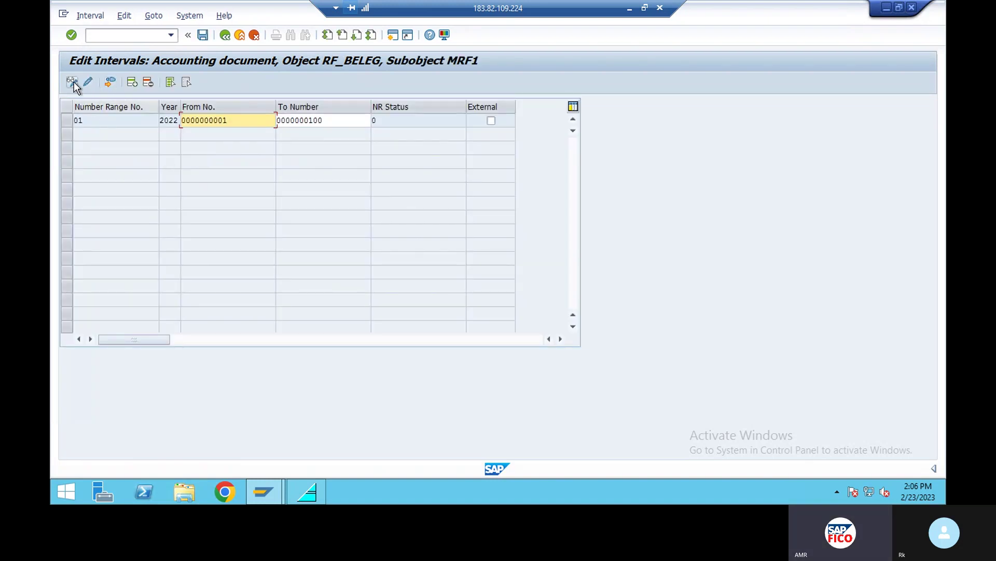
Step: Add number range interval 19 for year 2022 from 101 to 200 and save the intervals
left_click(132, 82)
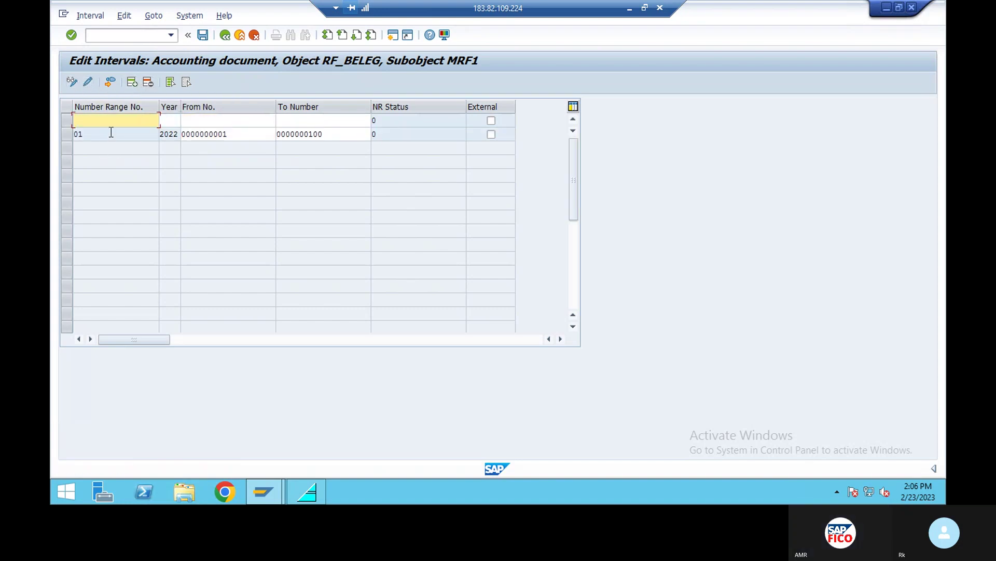
type("02")
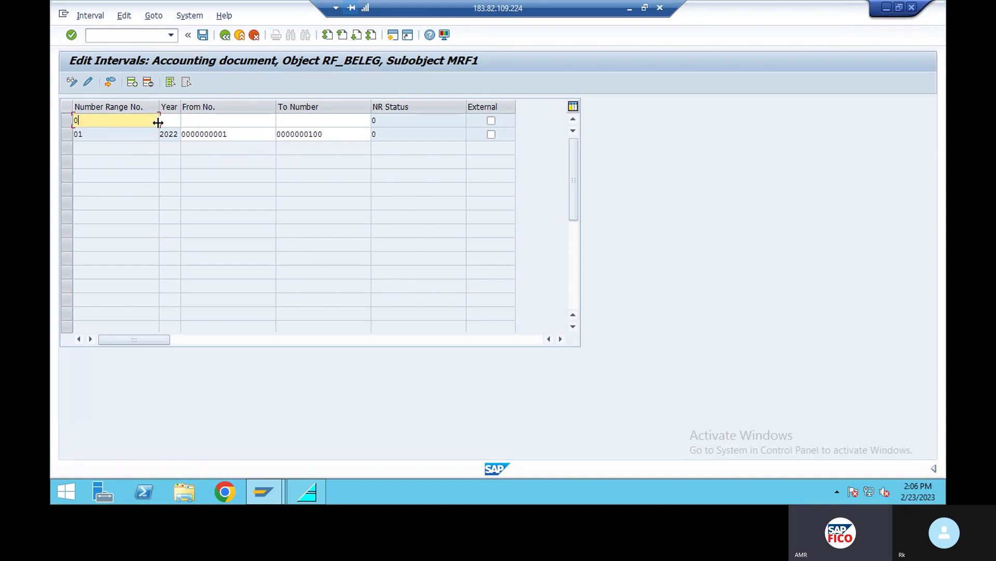
key("BackSpace")
type("19")
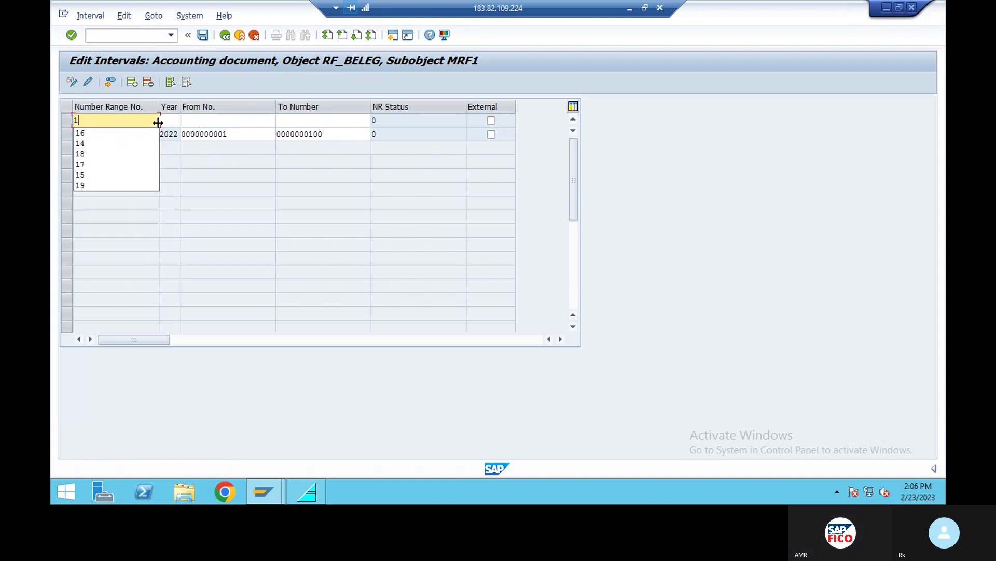
left_click(170, 119)
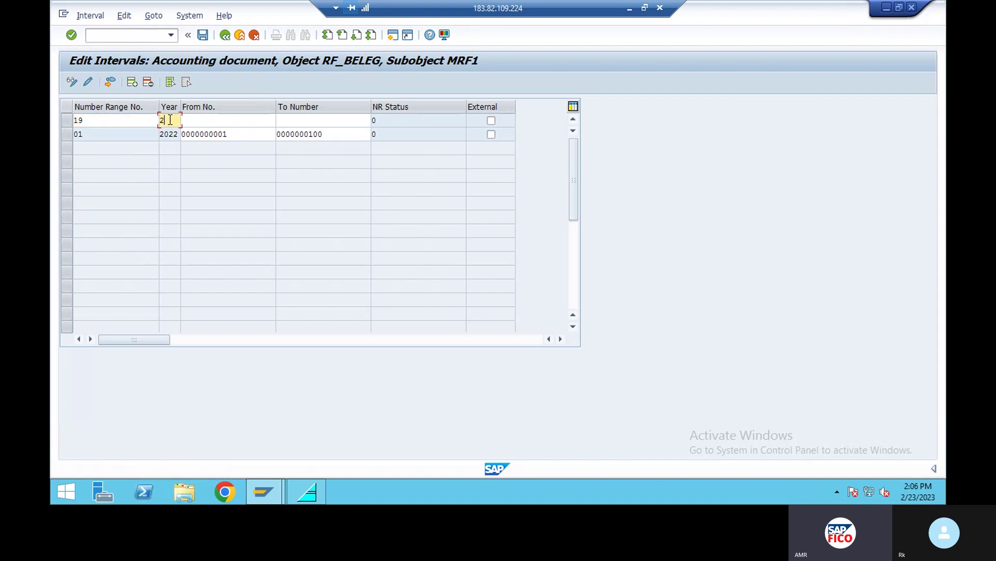
left_click(173, 136)
left_click(221, 120)
type("101")
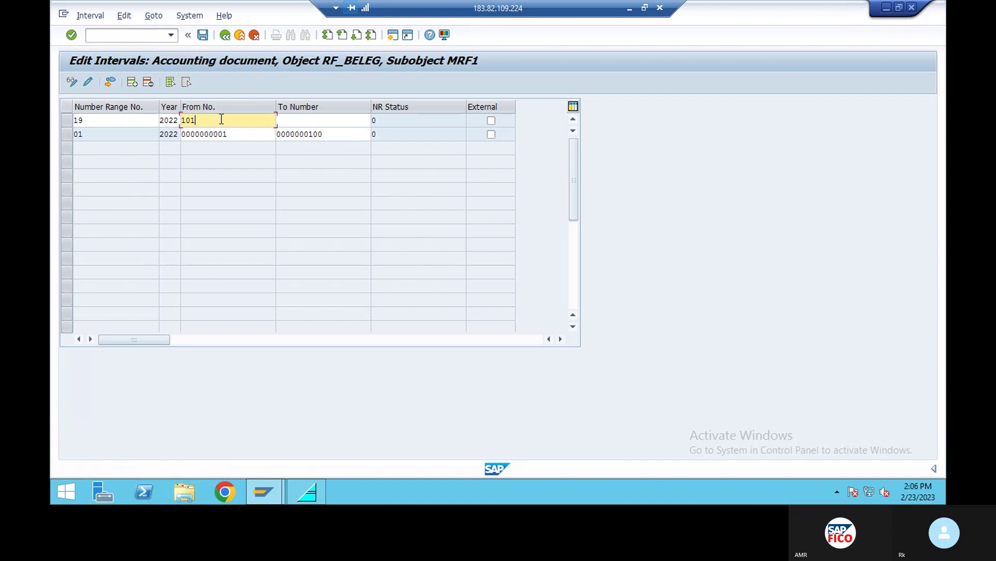
left_click(335, 118)
type("200")
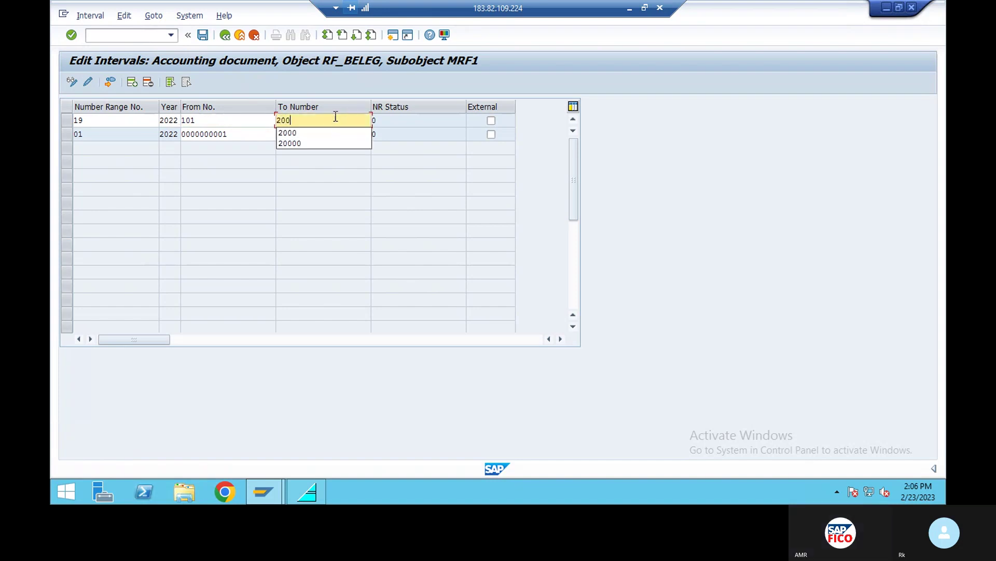
key("Return")
left_click(202, 35)
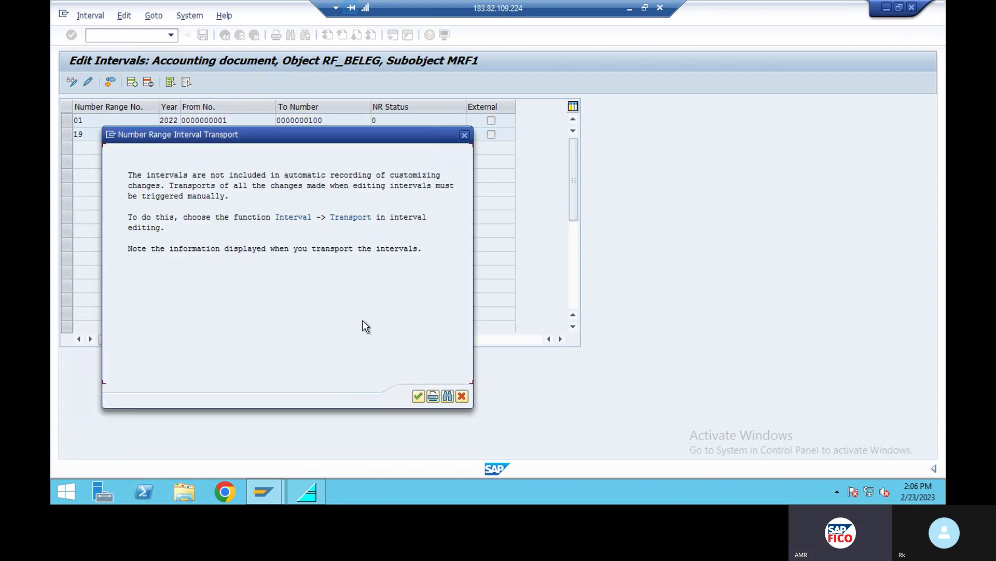
key("Return")
left_click(202, 36)
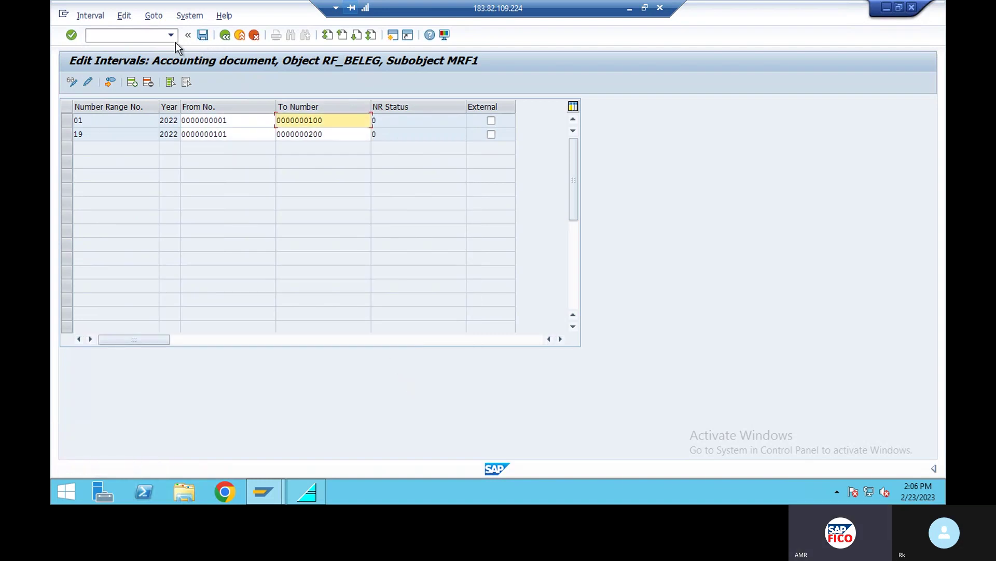
Step: Return to the document types overview, locate document type KZ and open its details
left_click(225, 35)
left_click(224, 35)
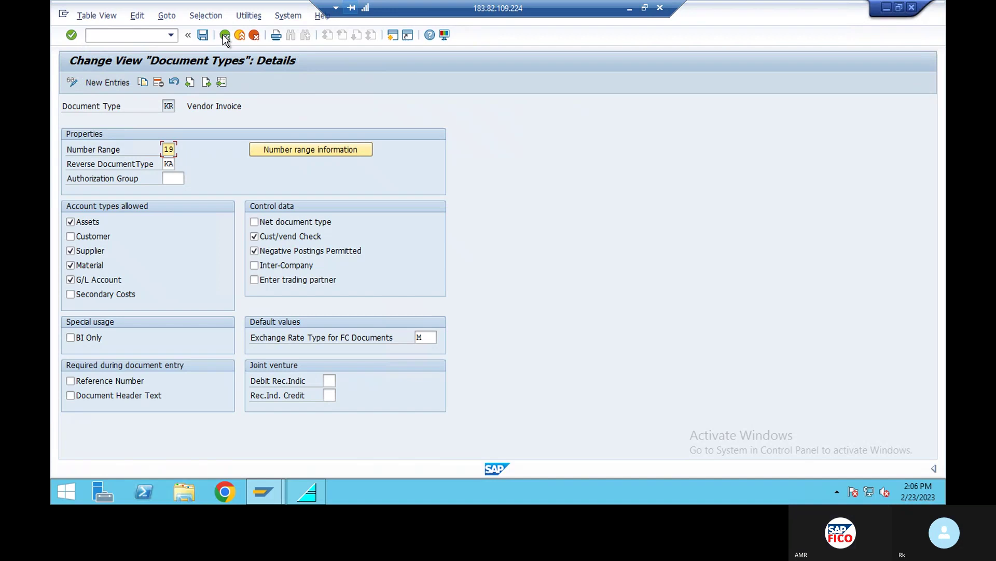
left_click(225, 36)
left_click(193, 439)
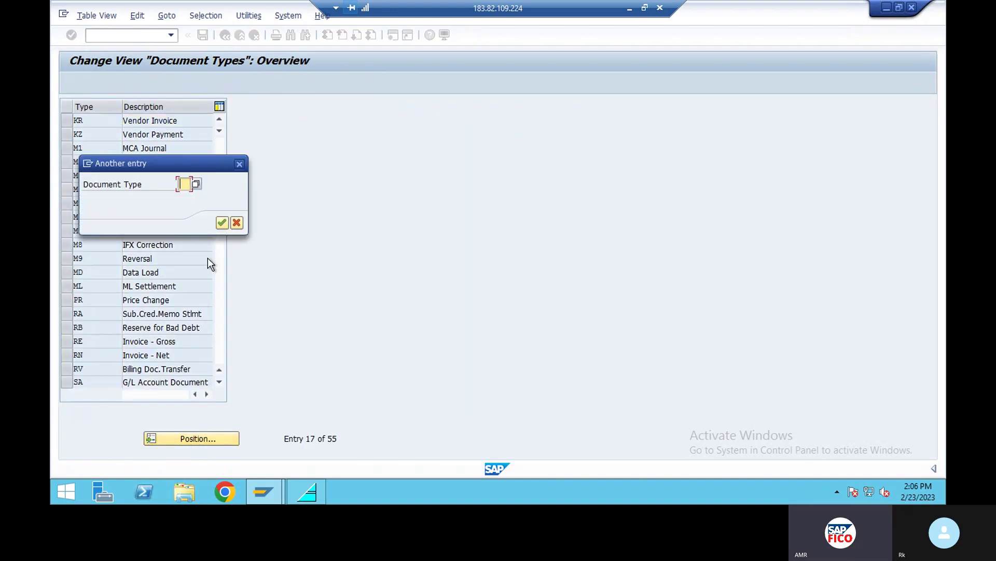
type("KZ")
left_click(218, 224)
double_click(138, 120)
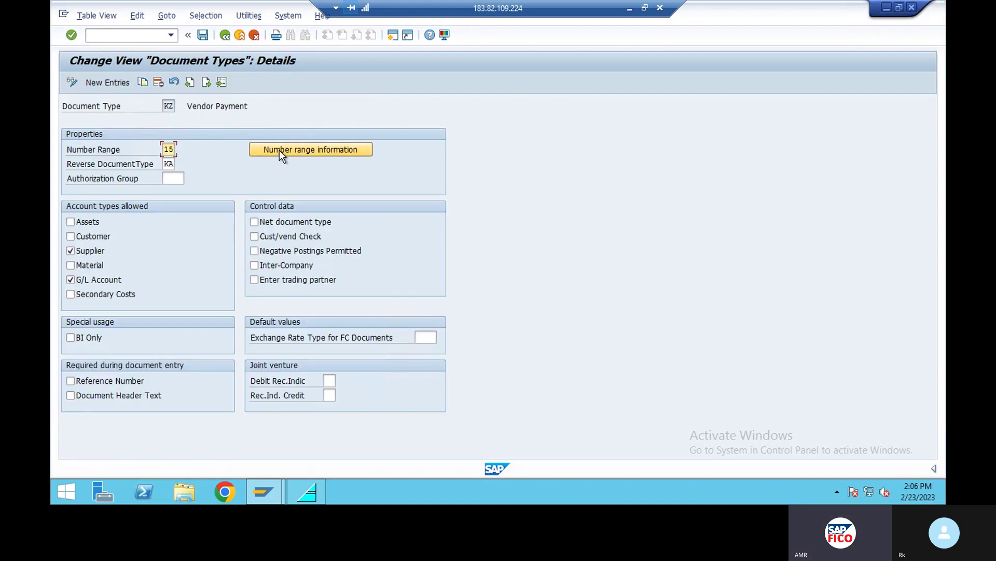
Step: From document type KZ's number range information, open the intervals of company code MRF1 for editing
left_click(279, 150)
type("MR")
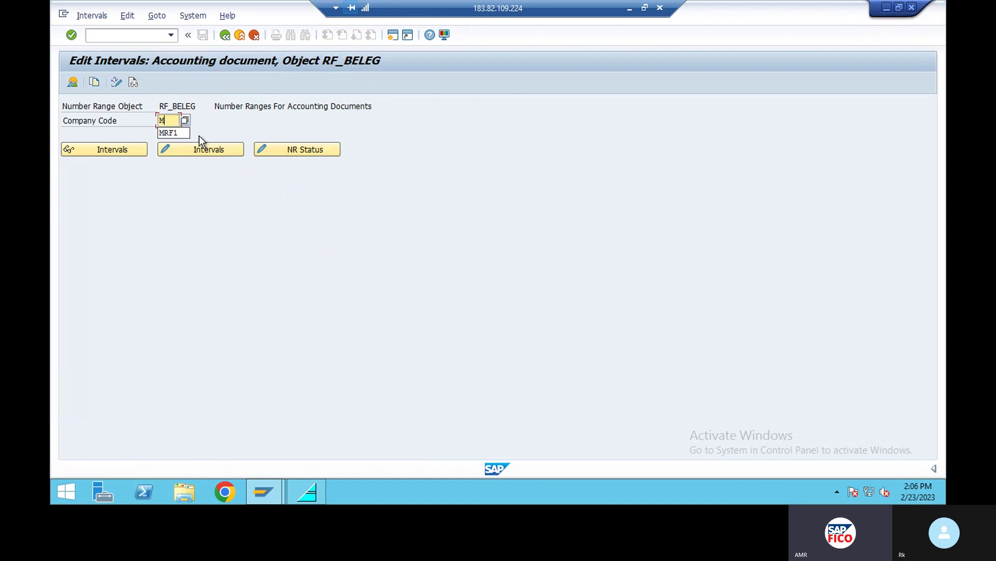
left_click(170, 133)
left_click(196, 150)
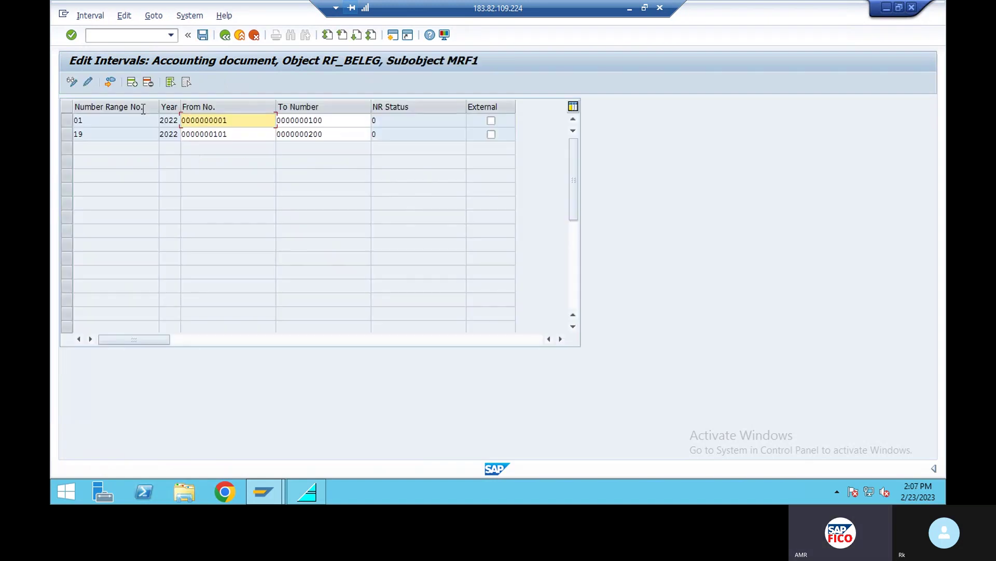
Step: Add number range interval 15 for year 2022 from 201 to 300 and save the intervals
left_click(136, 83)
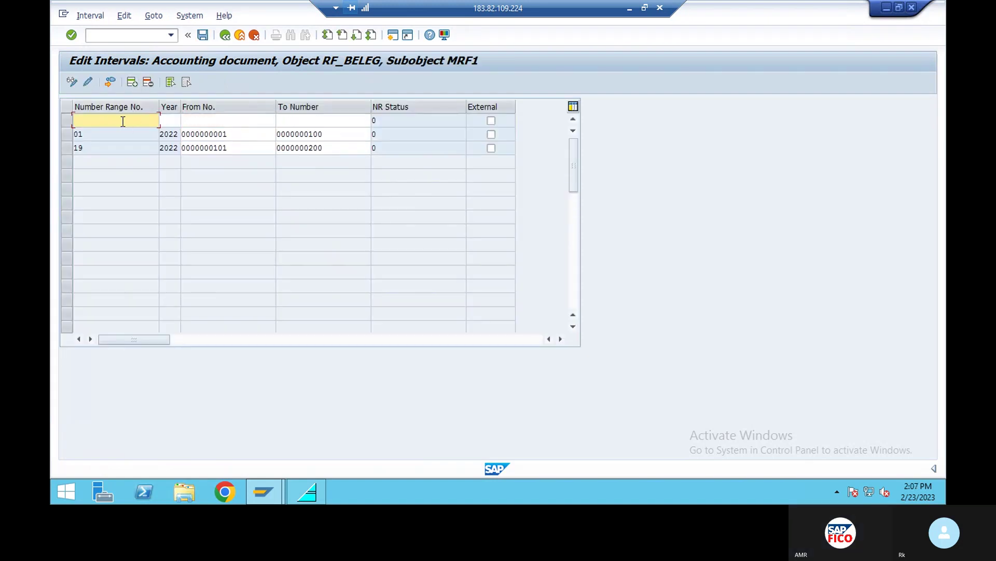
type("15")
left_click(177, 123)
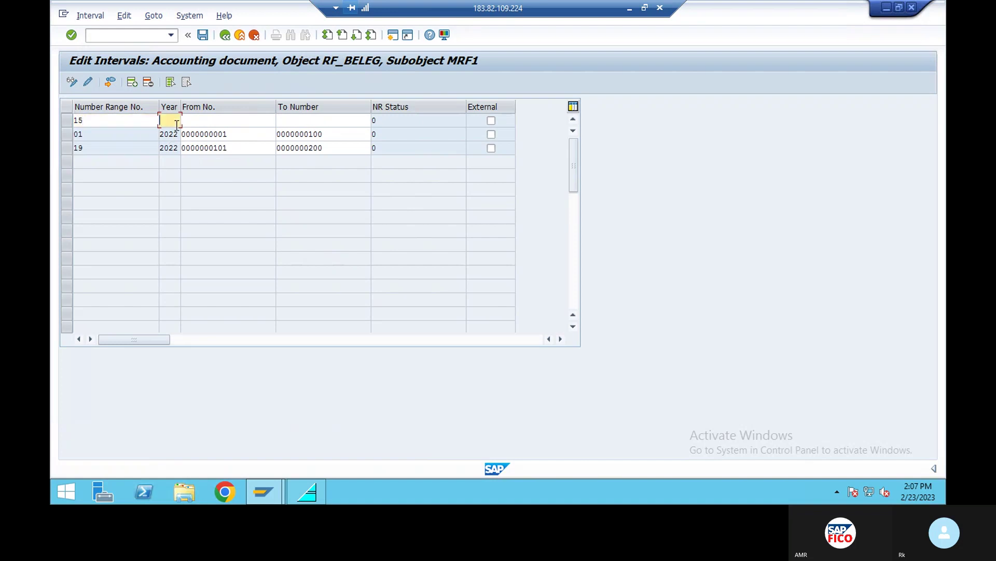
type("2022")
left_click(225, 120)
type("201")
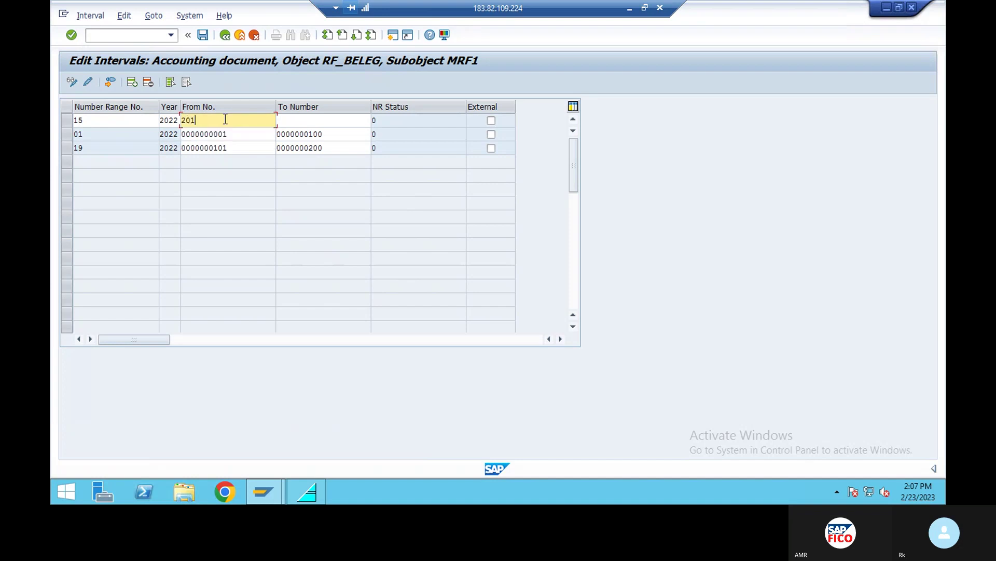
left_click(294, 122)
type("300")
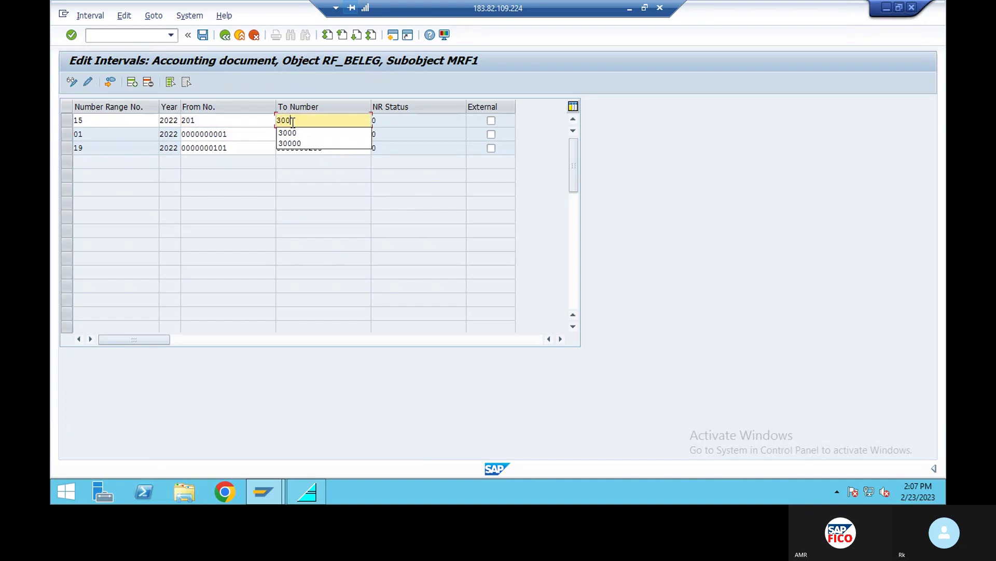
key("Return")
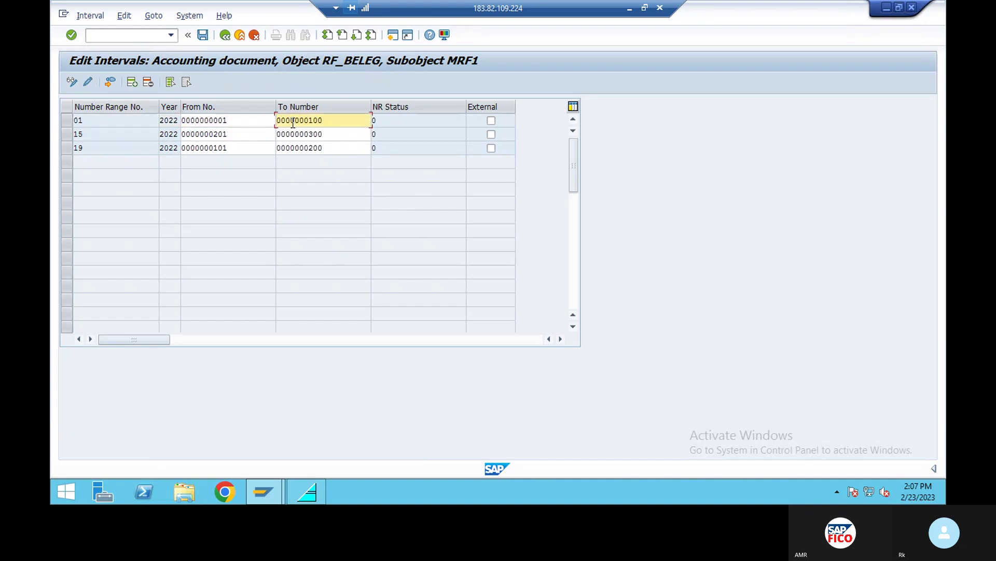
left_click(202, 35)
left_click(419, 396)
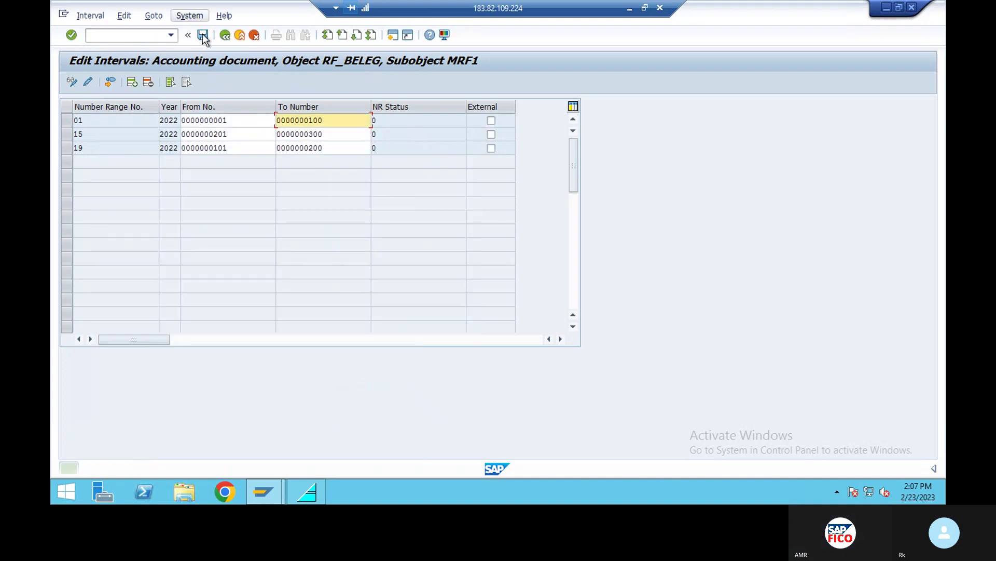
Step: Return to the document types overview, locate document type DR and open the number range information from its details
left_click(224, 35)
left_click(224, 35)
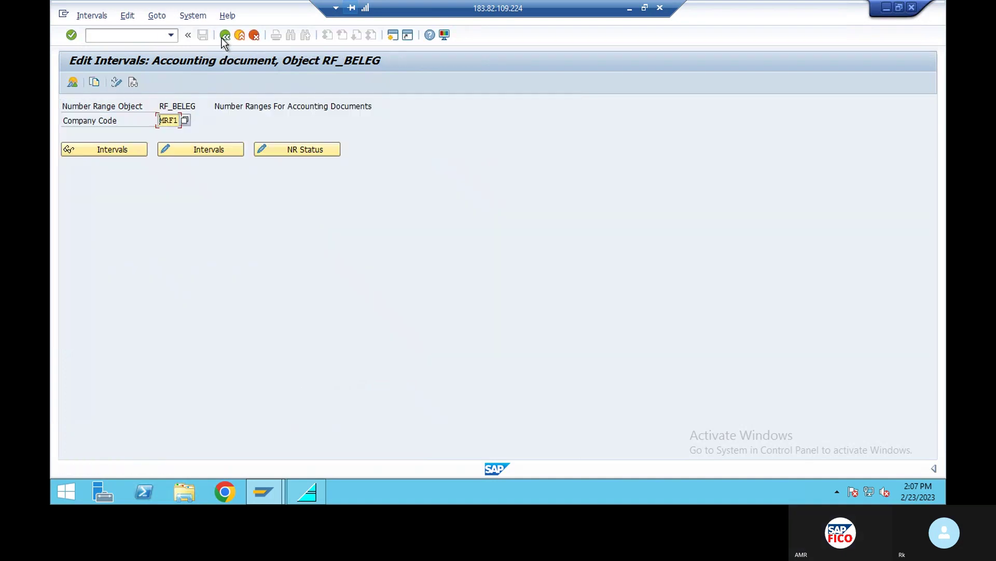
left_click(224, 36)
left_click(224, 36)
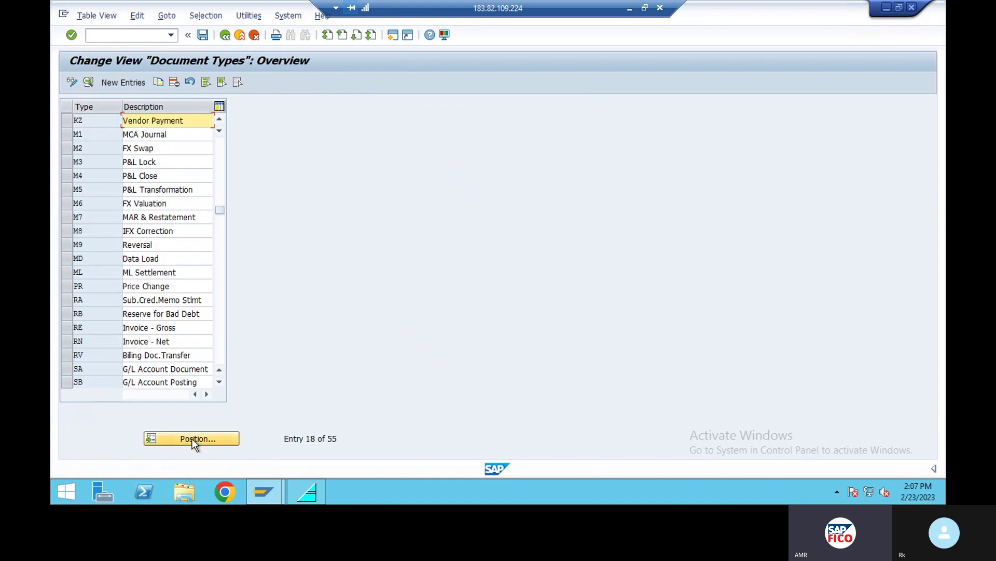
left_click(193, 439)
type("DR")
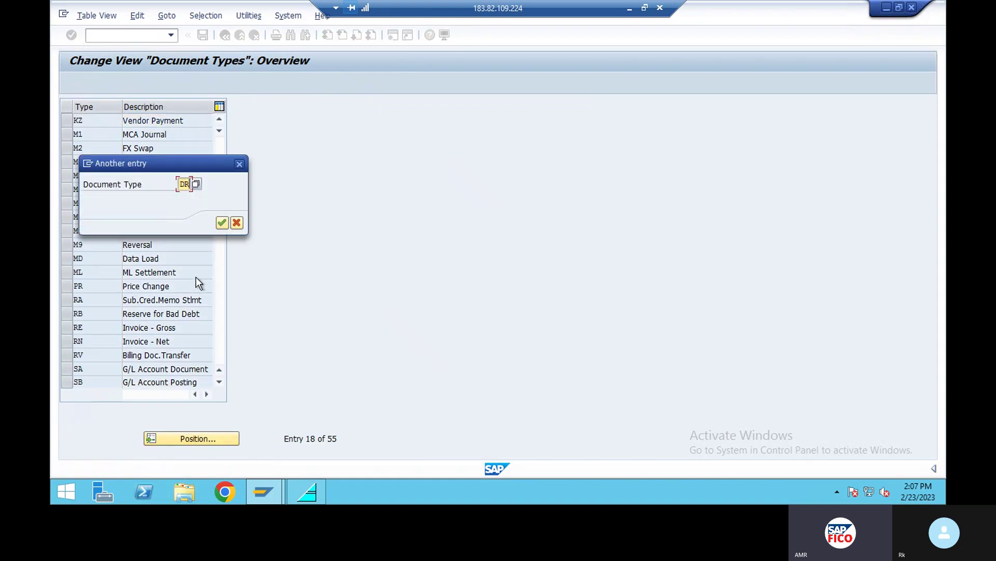
left_click(222, 223)
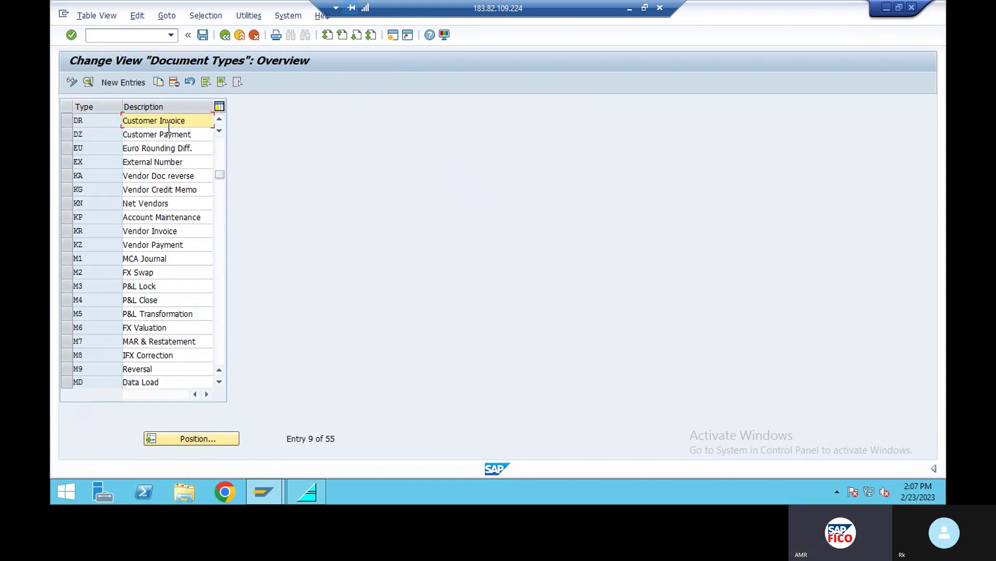
double_click(142, 121)
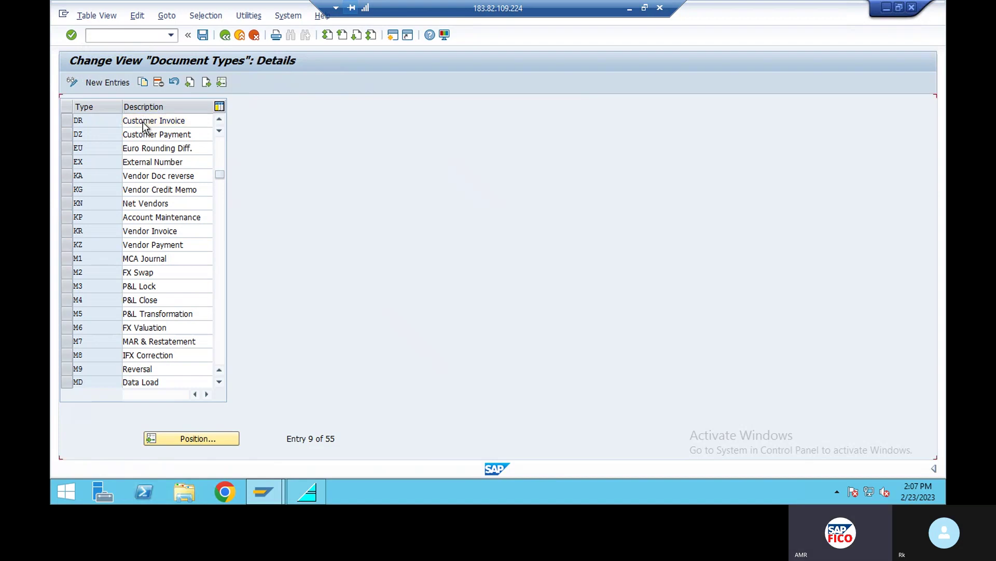
left_click(293, 150)
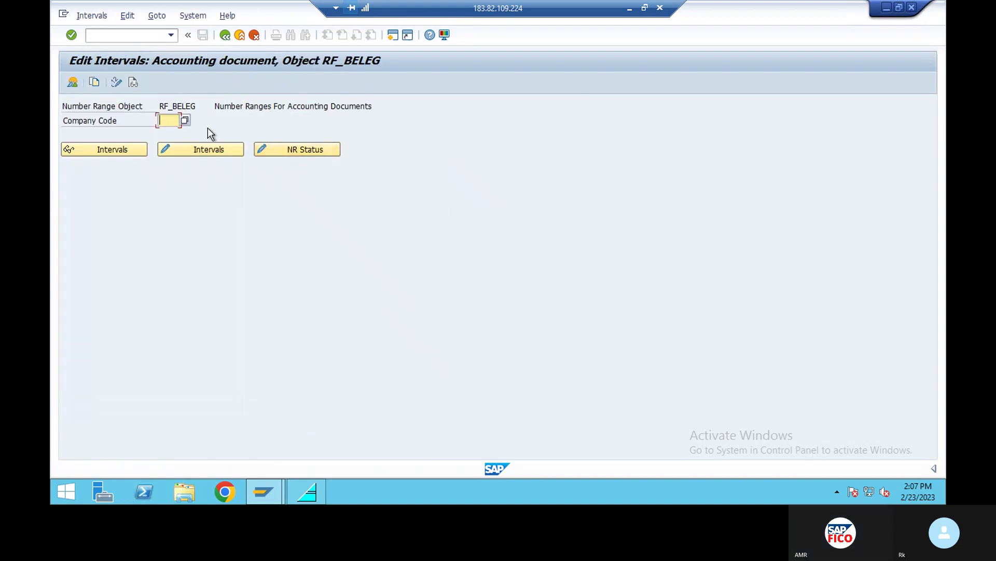
Step: For company code MRF1, add number range interval 18 for year 2022 from 301 to 400 and save the intervals
type("MRF1")
left_click(189, 151)
left_click(133, 82)
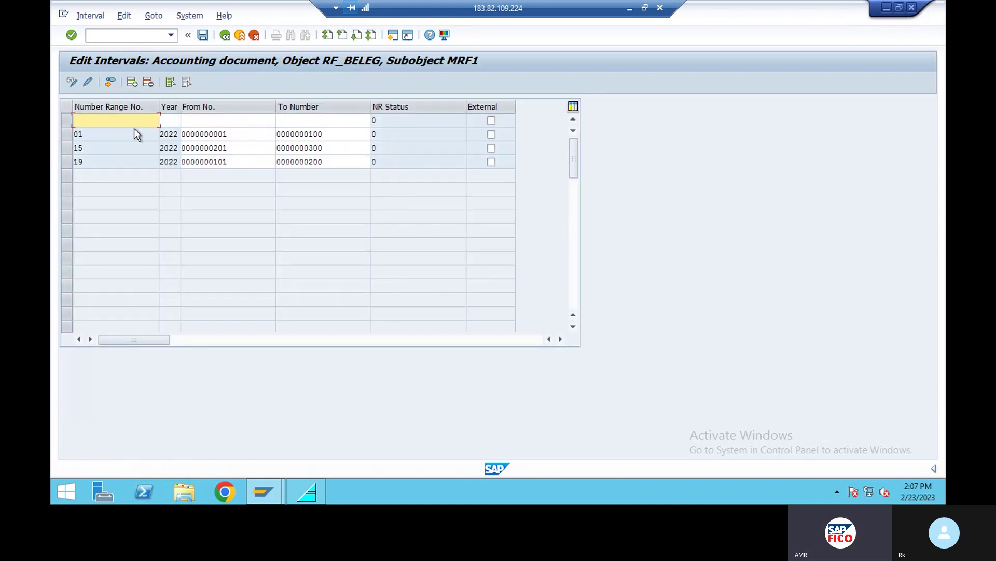
type("18")
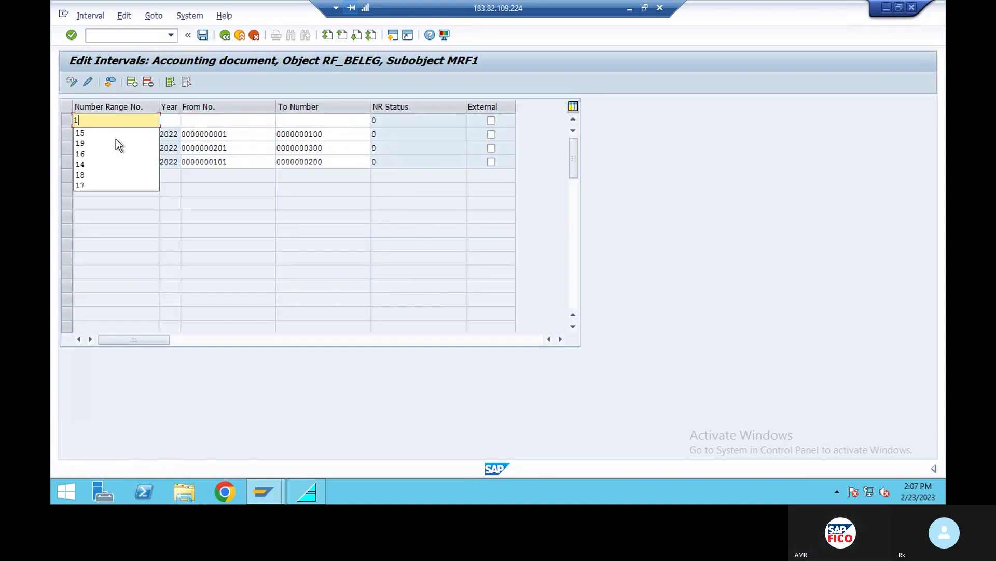
left_click(177, 121)
type("2022")
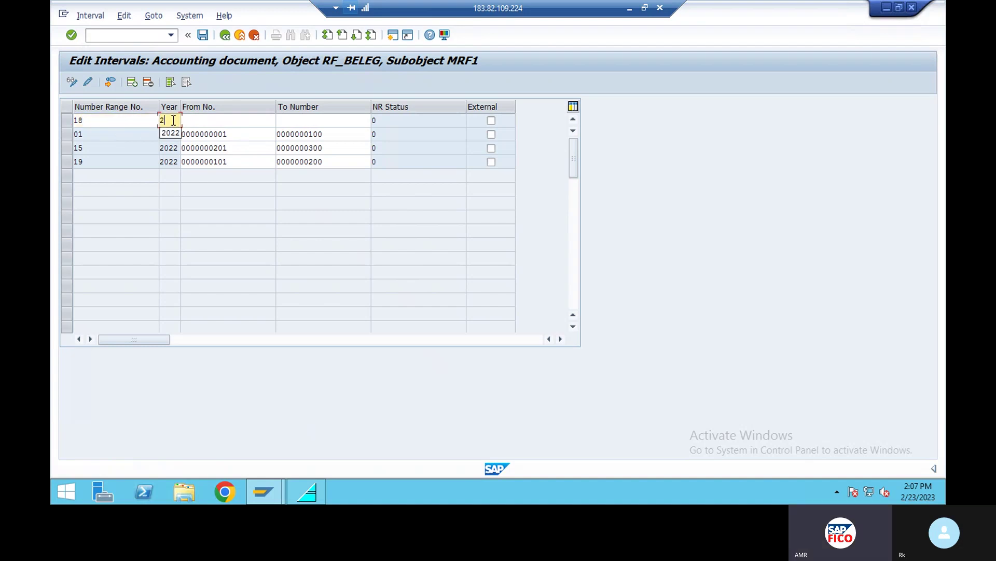
left_click(210, 119)
type("301")
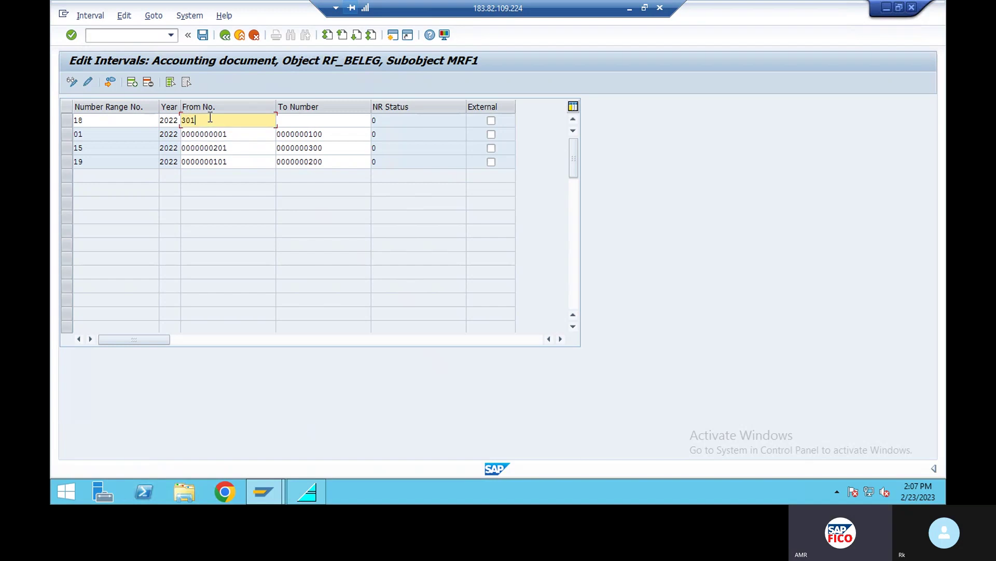
left_click(297, 120)
type("400")
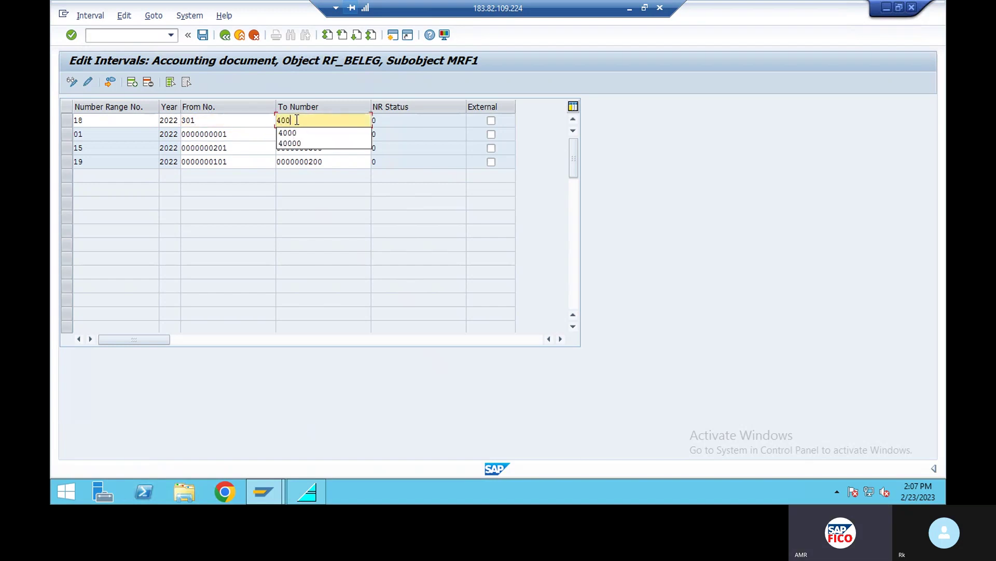
key("Return")
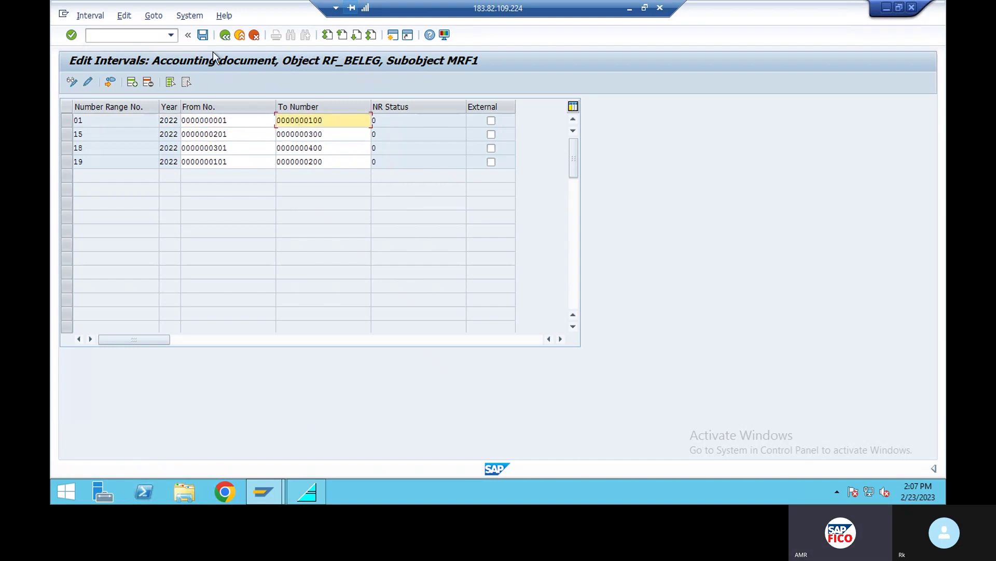
left_click(203, 35)
left_click(418, 396)
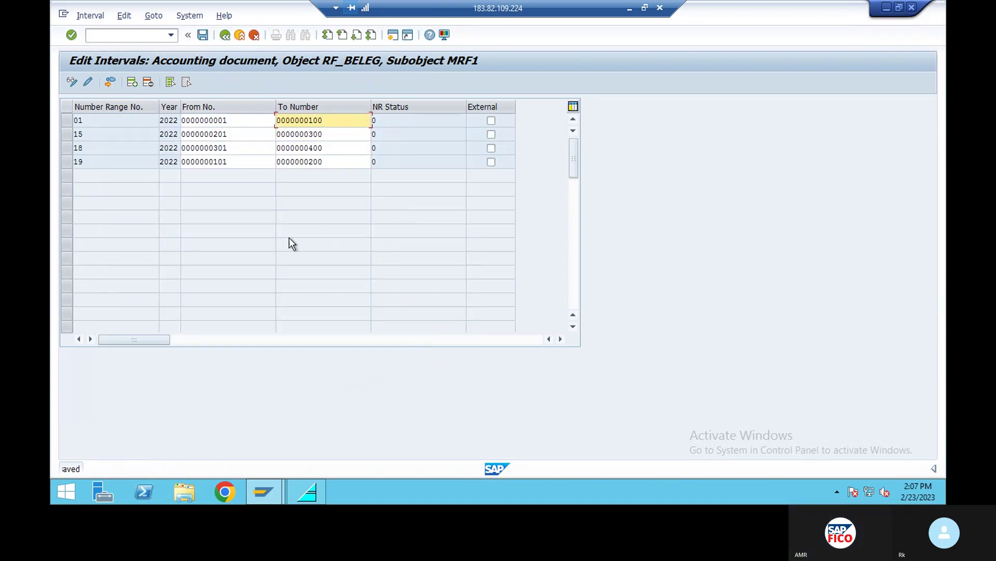
Step: Return to the document types overview, locate document type DZ and open its details
left_click(225, 36)
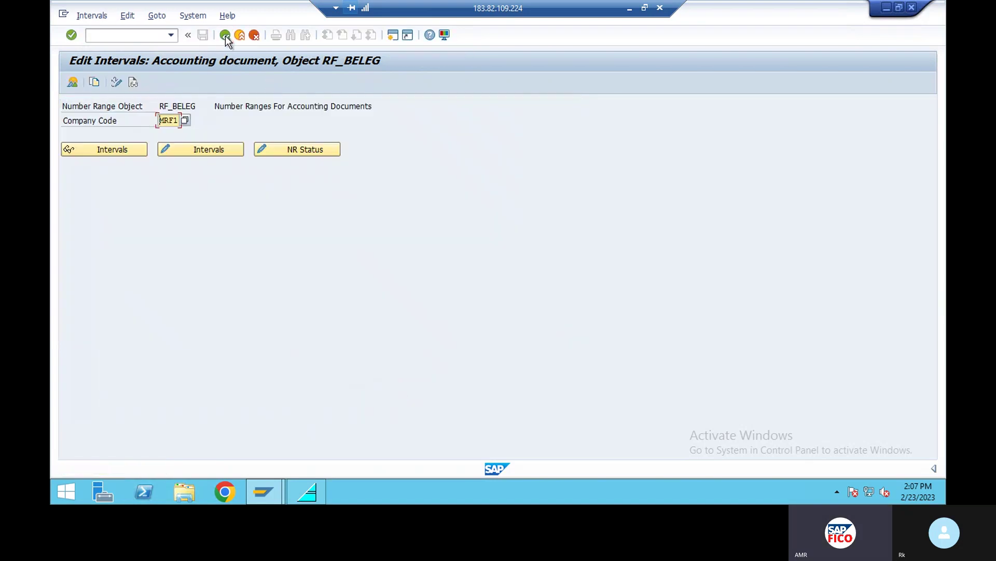
left_click(225, 36)
left_click(225, 36)
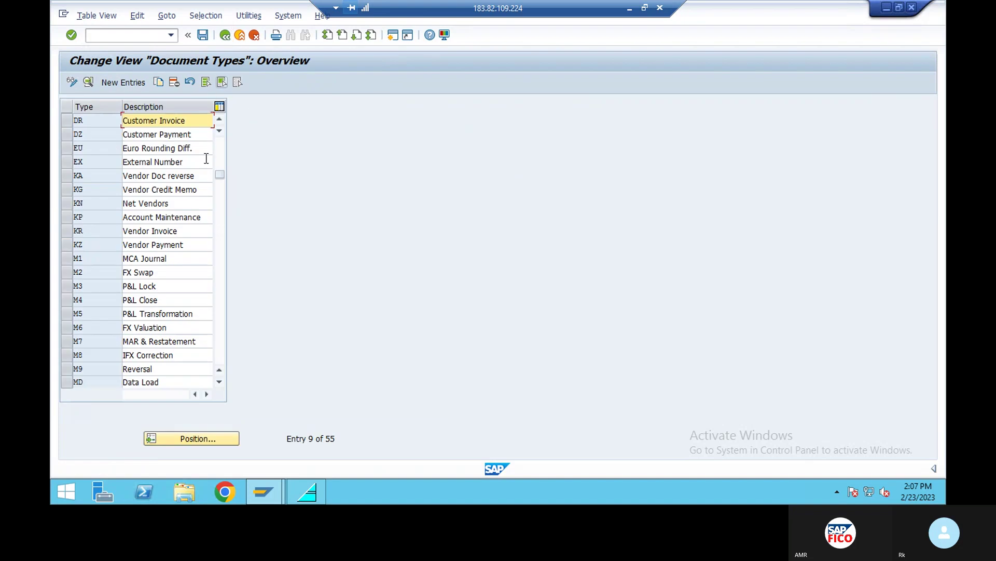
left_click(198, 438)
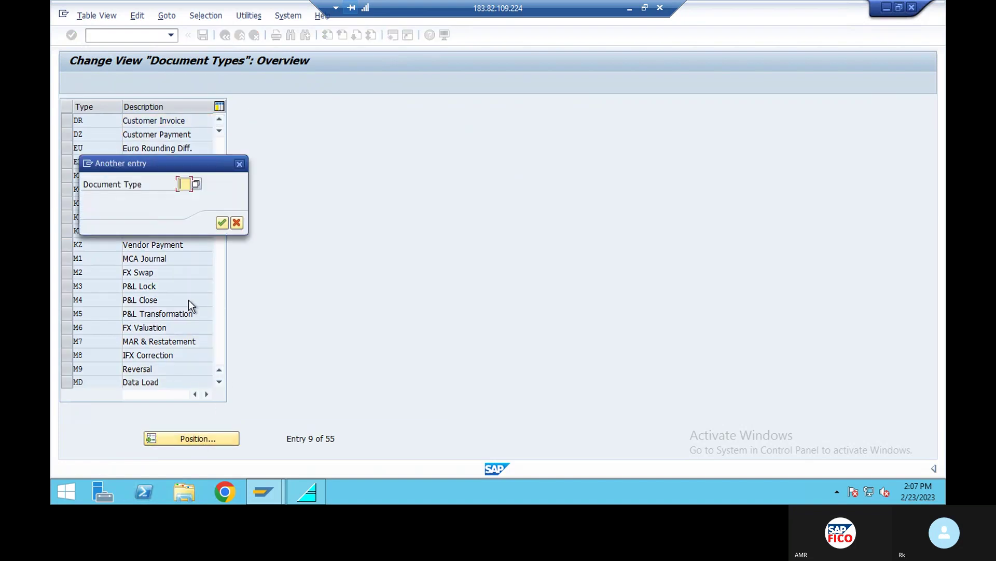
type("DZ")
left_click(221, 223)
double_click(166, 122)
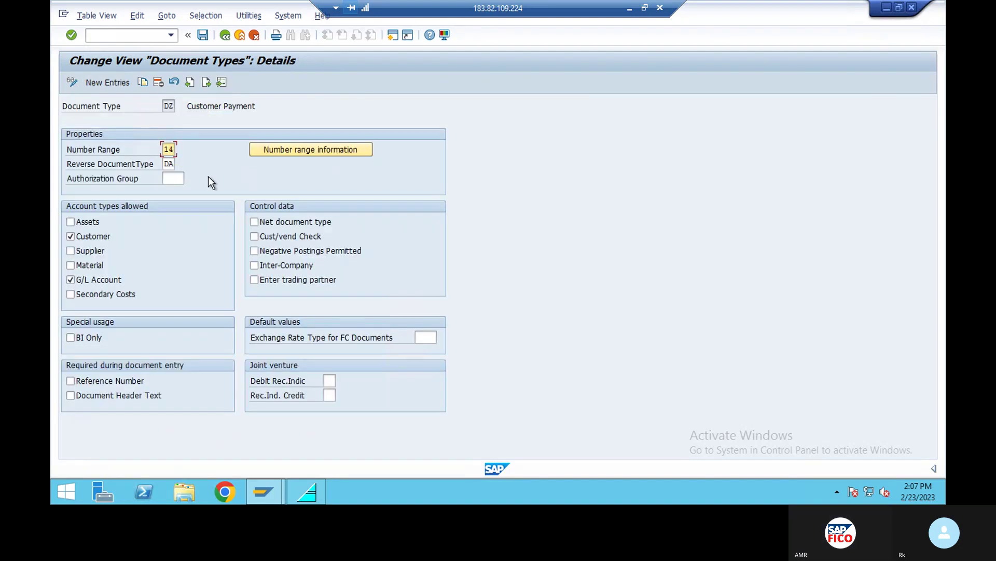
Step: From document type DZ's number range information, open the intervals of company code MRF1 for editing
left_click(278, 151)
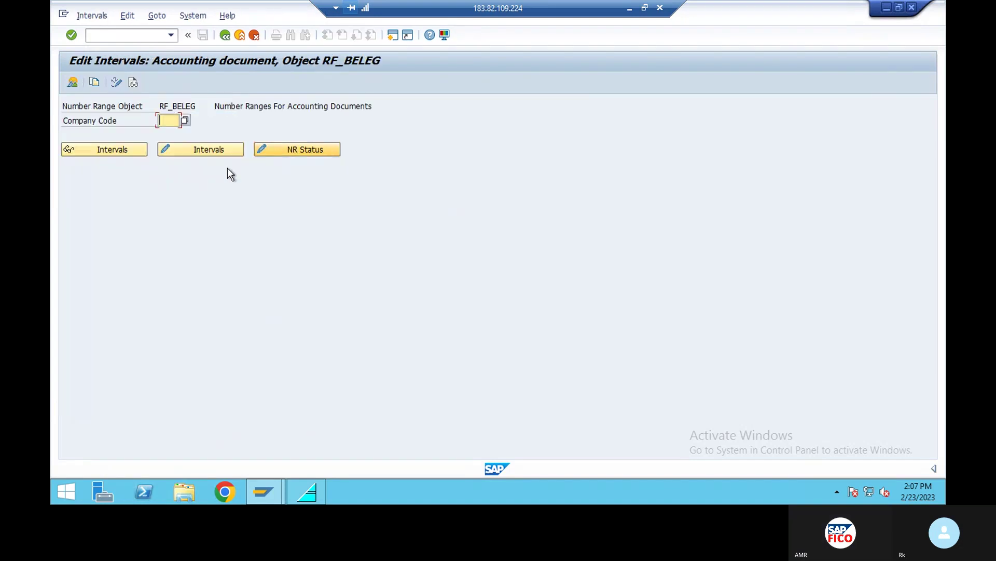
type("MR")
left_click(178, 136)
left_click(182, 149)
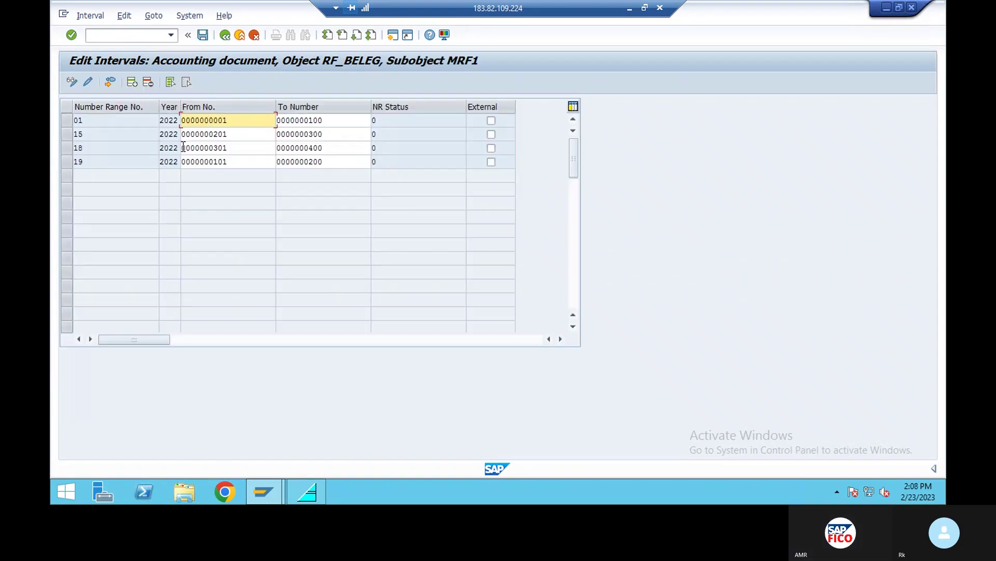
Step: Add number range interval 14 for year 2022 from 401 to 500 and save the intervals
left_click(132, 82)
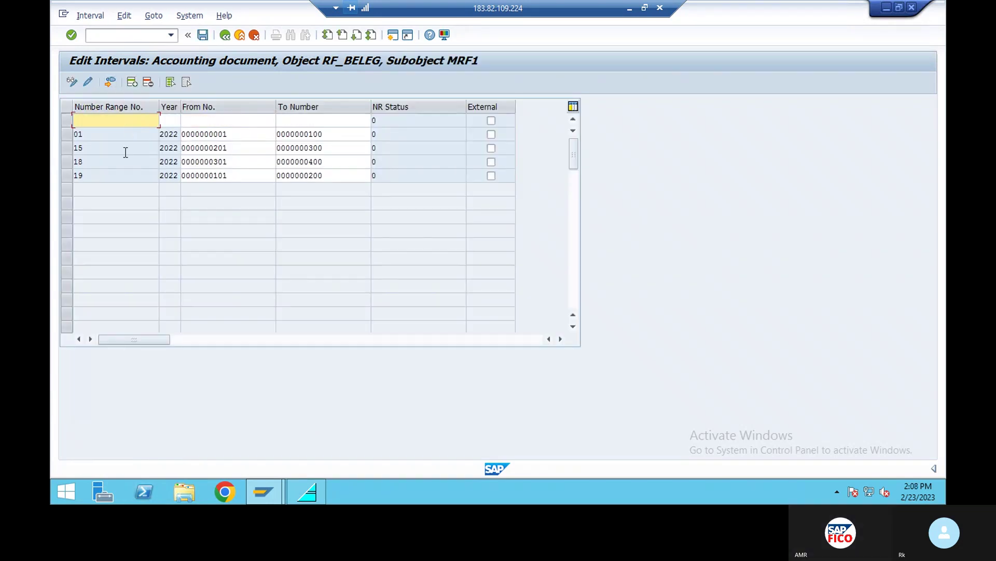
type("14")
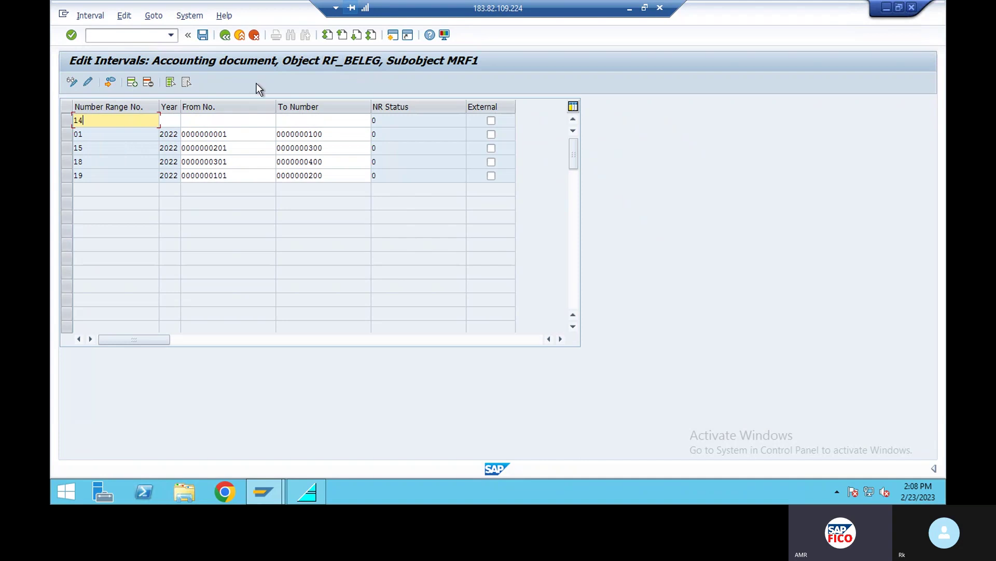
left_click(171, 122)
type("2")
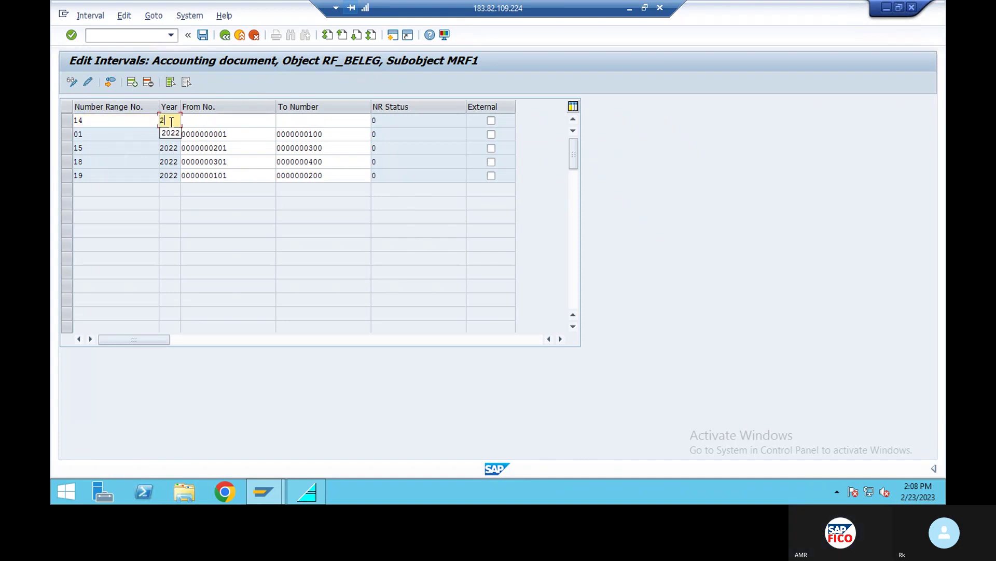
left_click(171, 133)
left_click(213, 122)
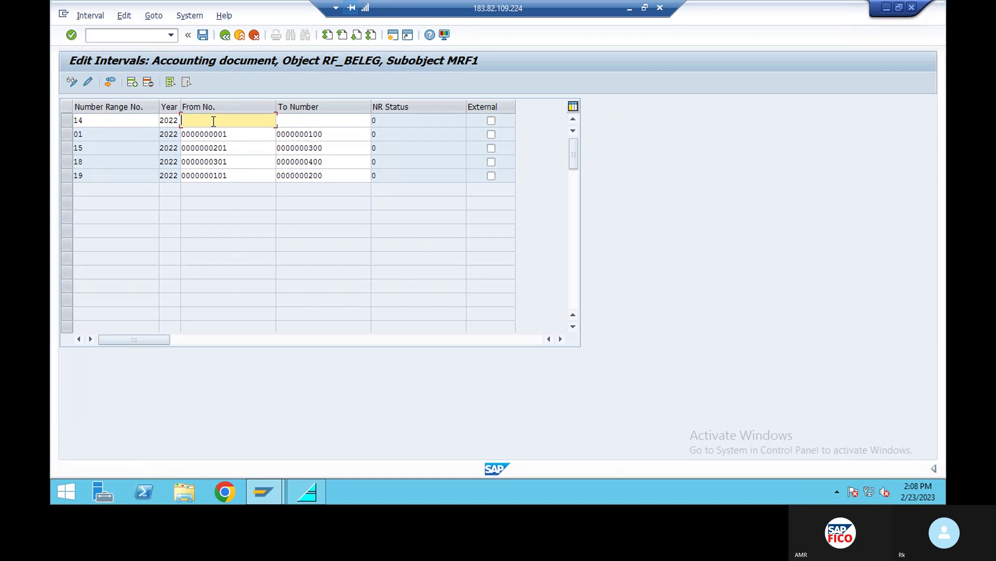
type("401")
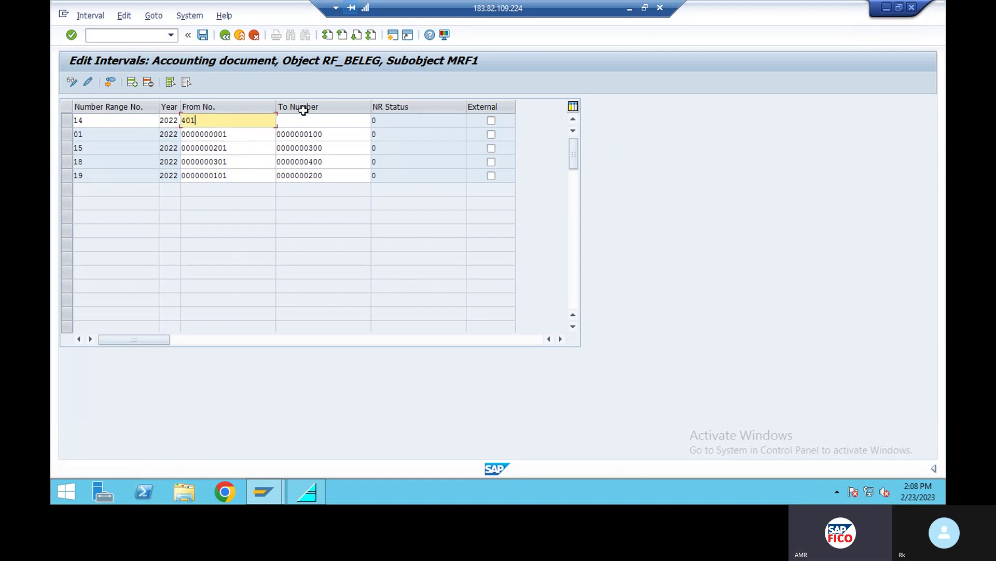
left_click(305, 119)
type("500")
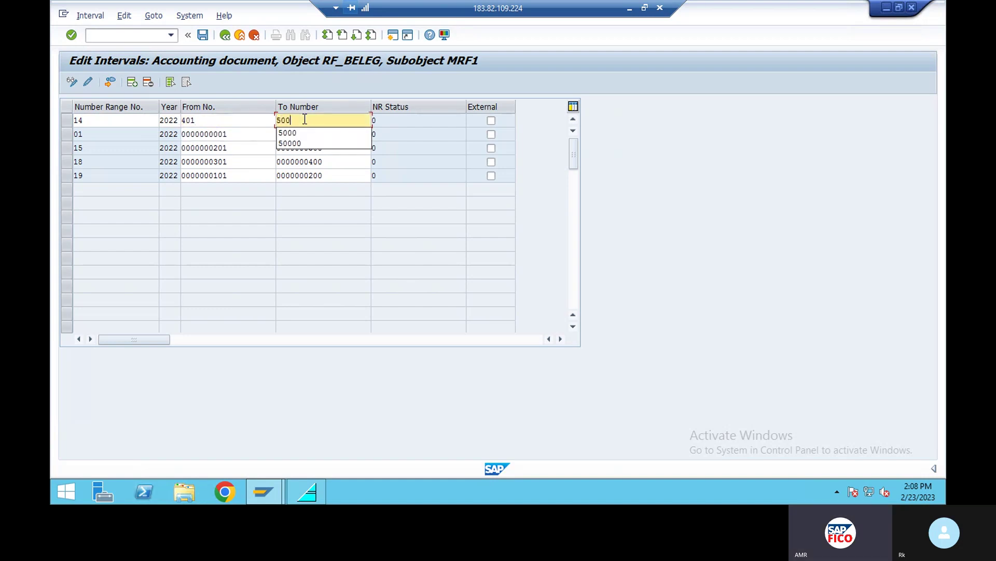
key("Return")
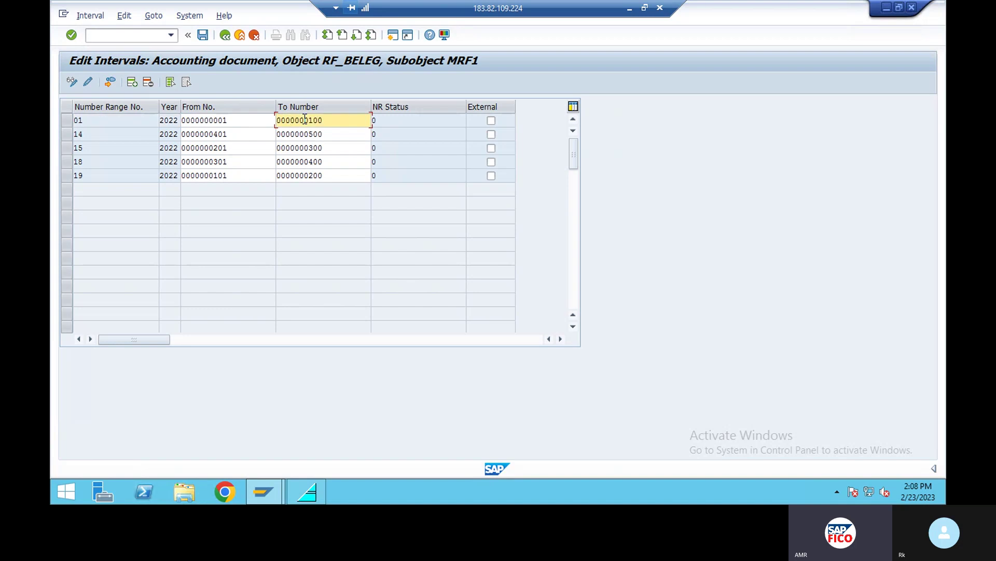
left_click(202, 35)
left_click(418, 397)
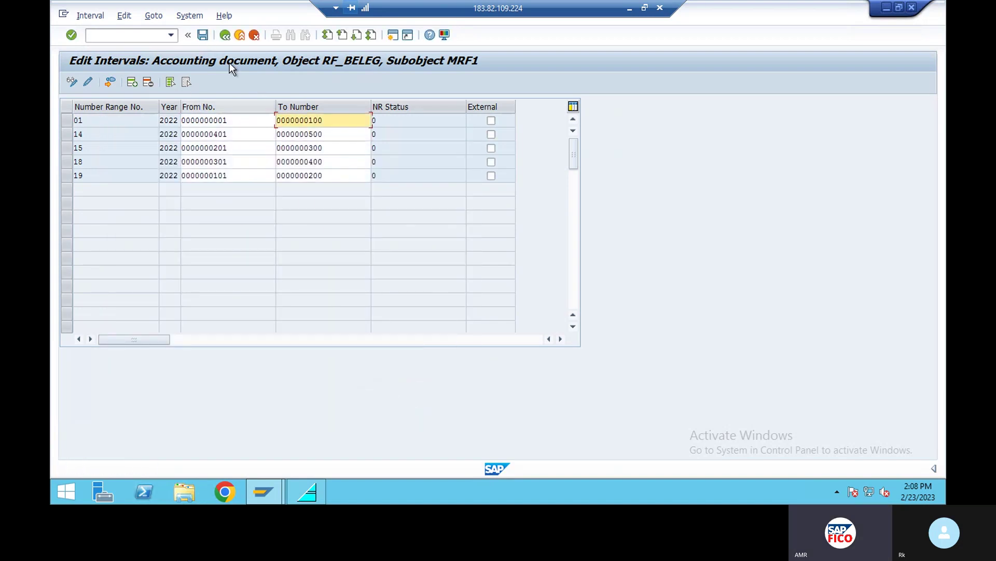
Step: Return from the intervals to the document types overview and locate document type AA
left_click(224, 36)
left_click(224, 35)
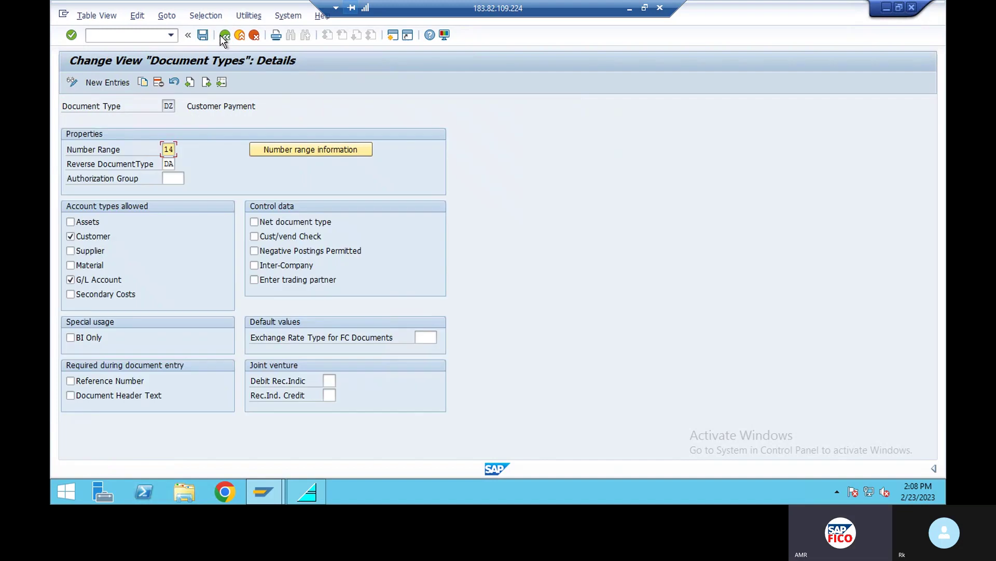
left_click(224, 37)
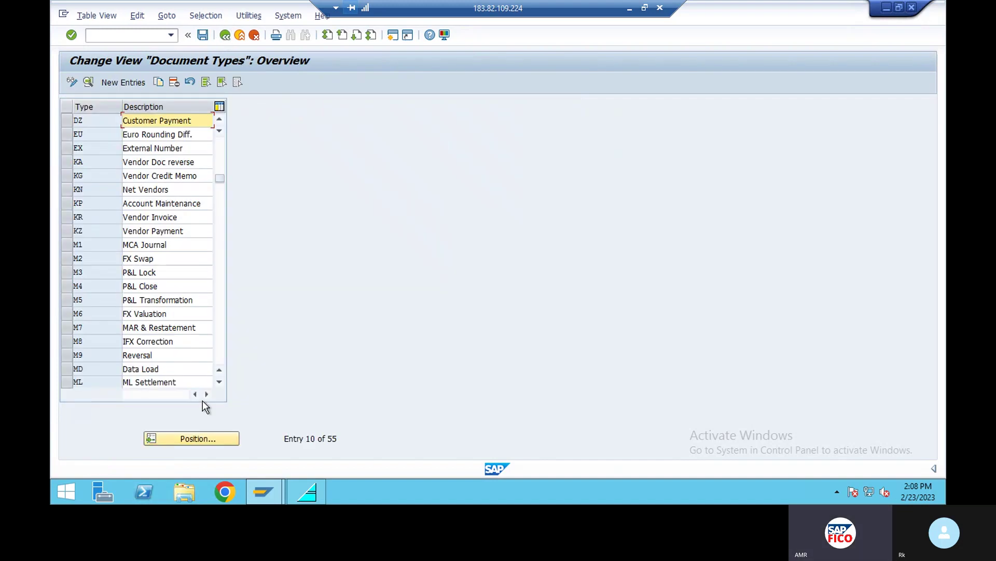
left_click(201, 438)
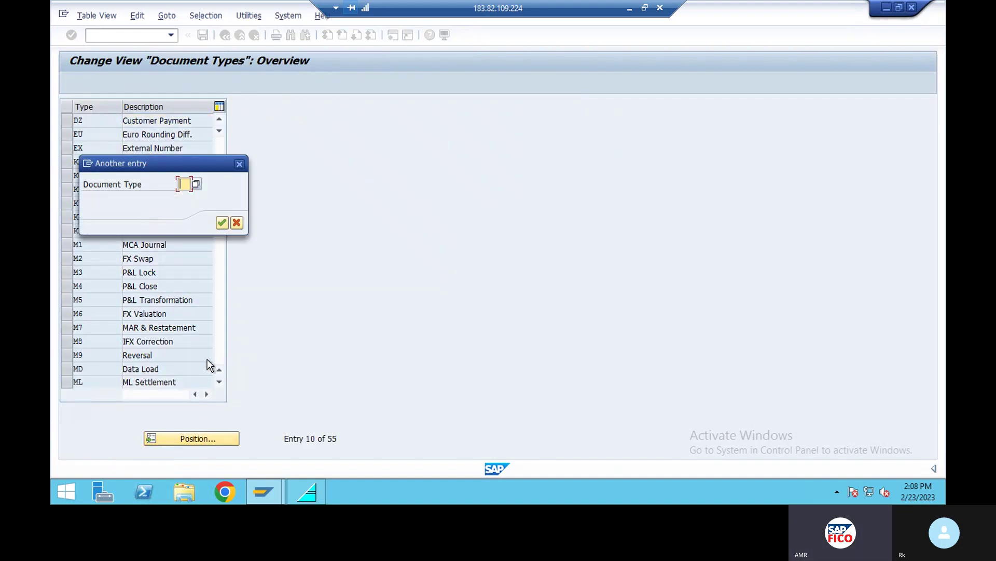
type("AA")
left_click(222, 223)
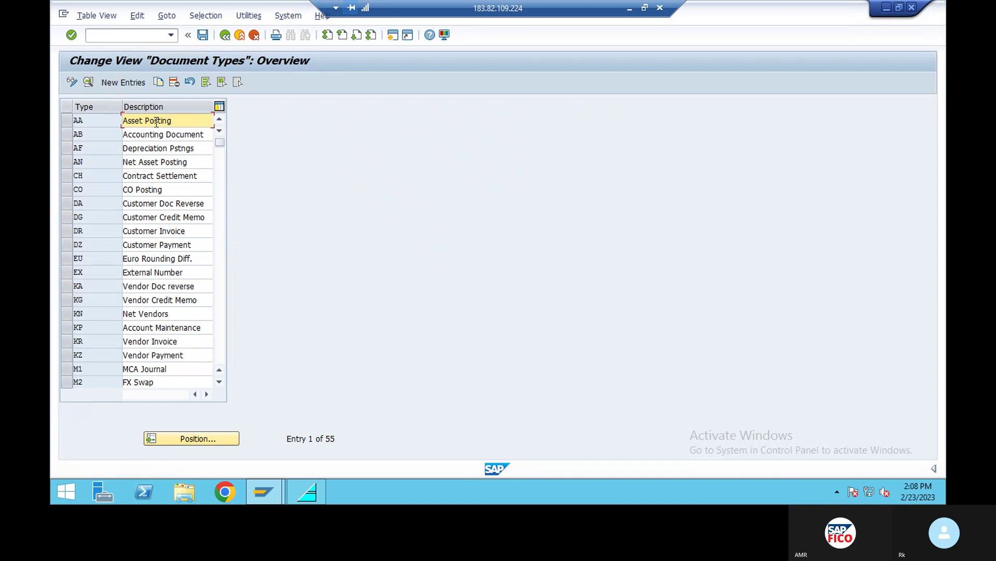
Step: Leave the document types and reopen them with transaction OBA7, locating document type DR and displaying its details
left_click(226, 36)
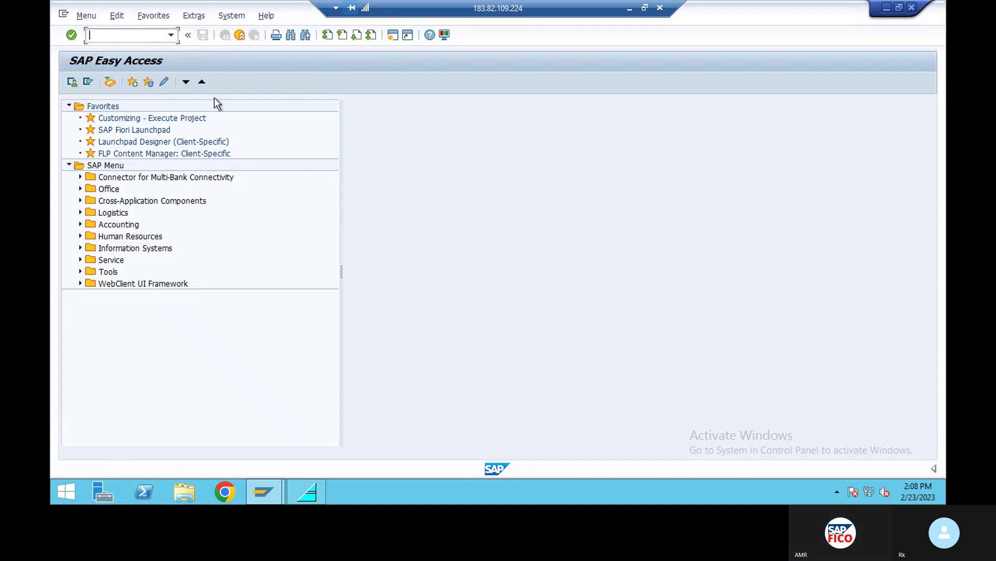
left_click(168, 38)
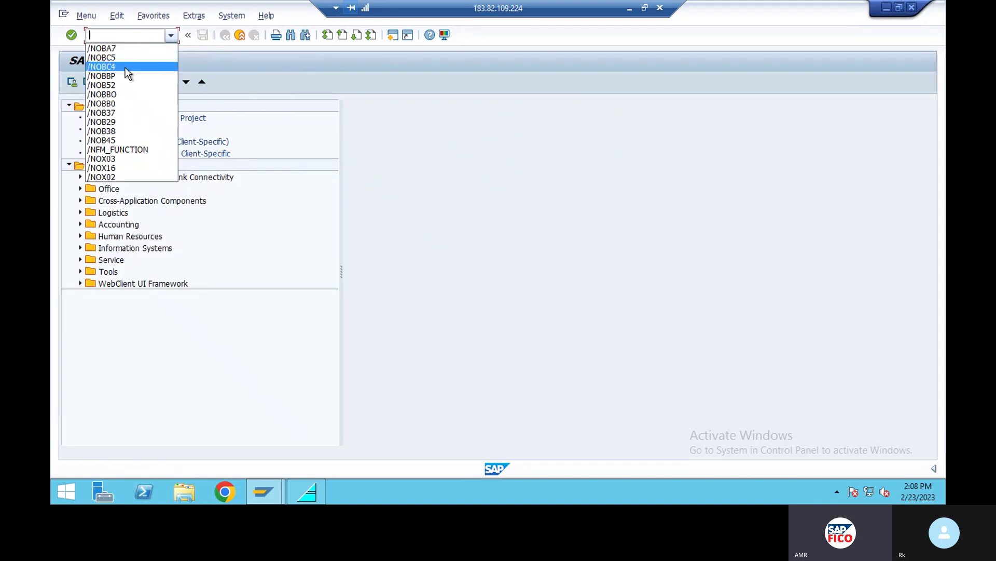
left_click(114, 46)
key("Return")
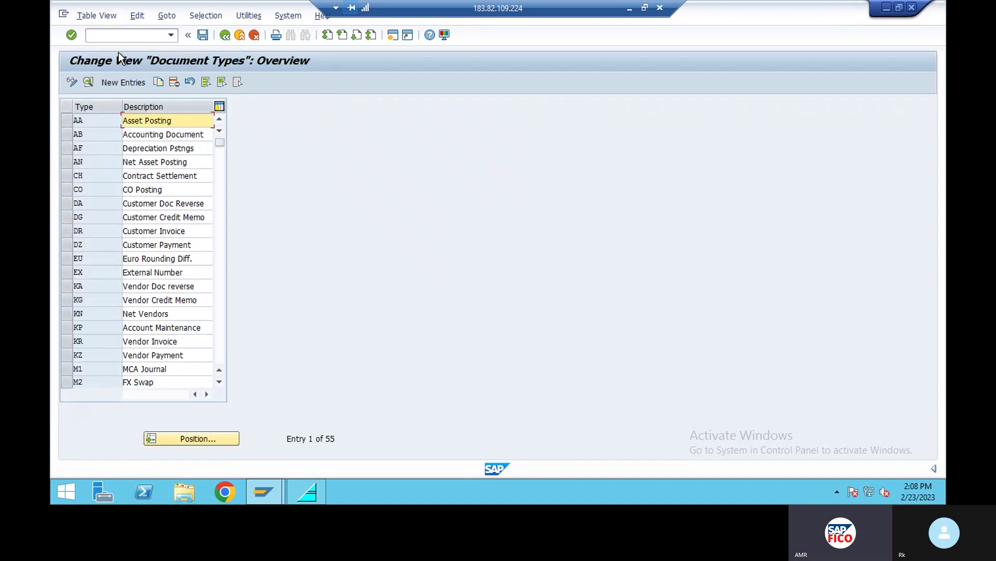
left_click(201, 438)
type("DR")
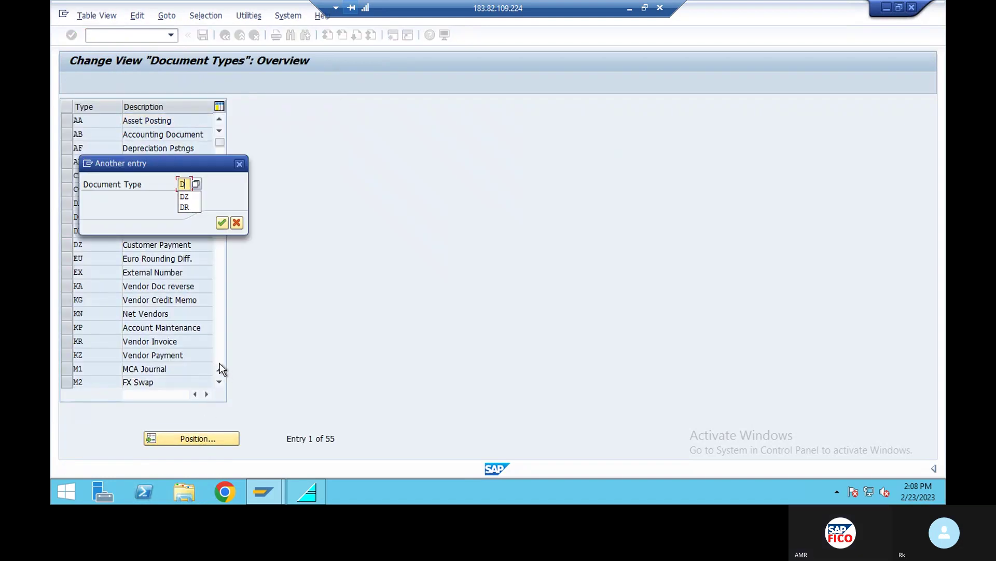
left_click(222, 223)
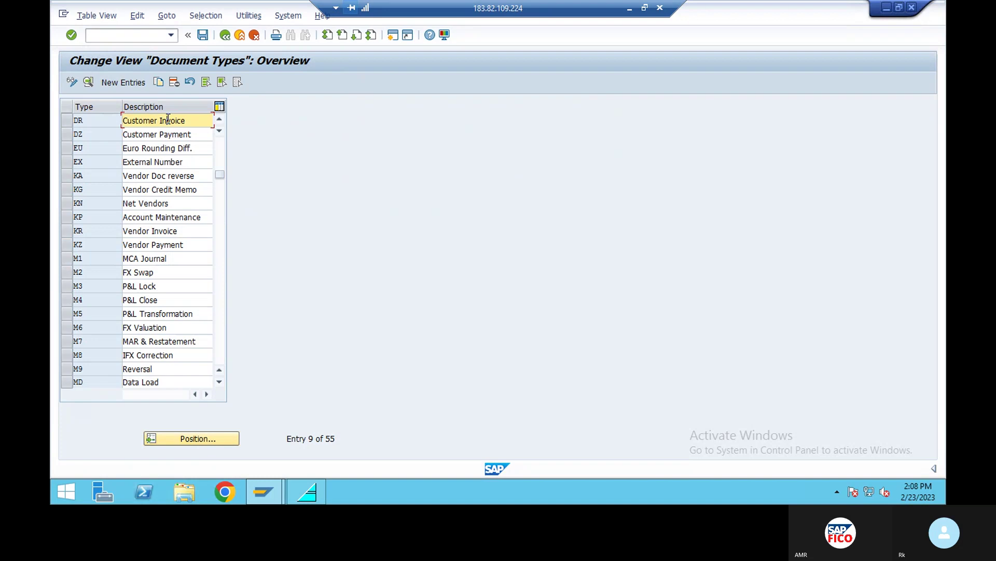
double_click(168, 120)
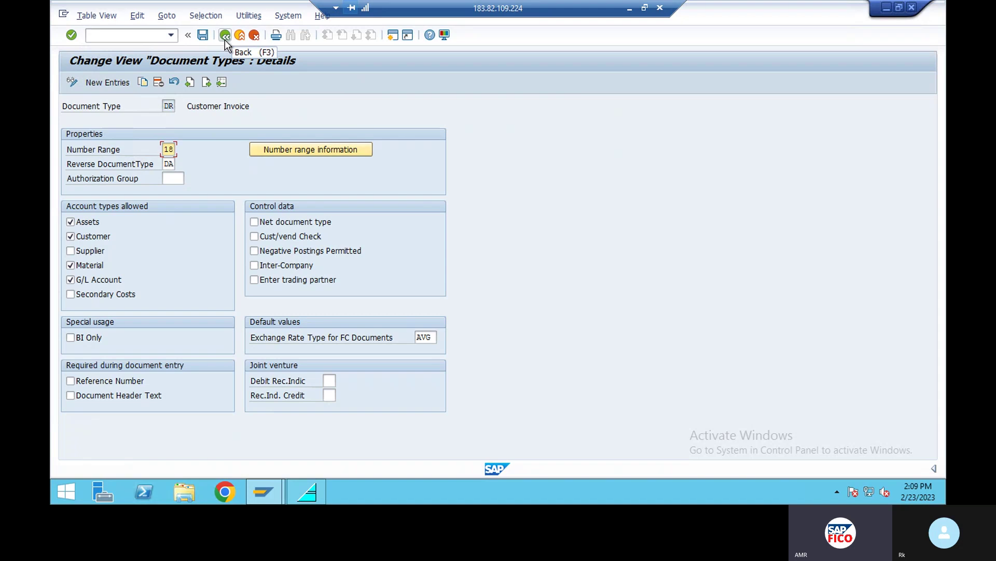
Step: Switch to Skype to review the list of SAP FICO global settings and return to the document type details
key("alt+Tab")
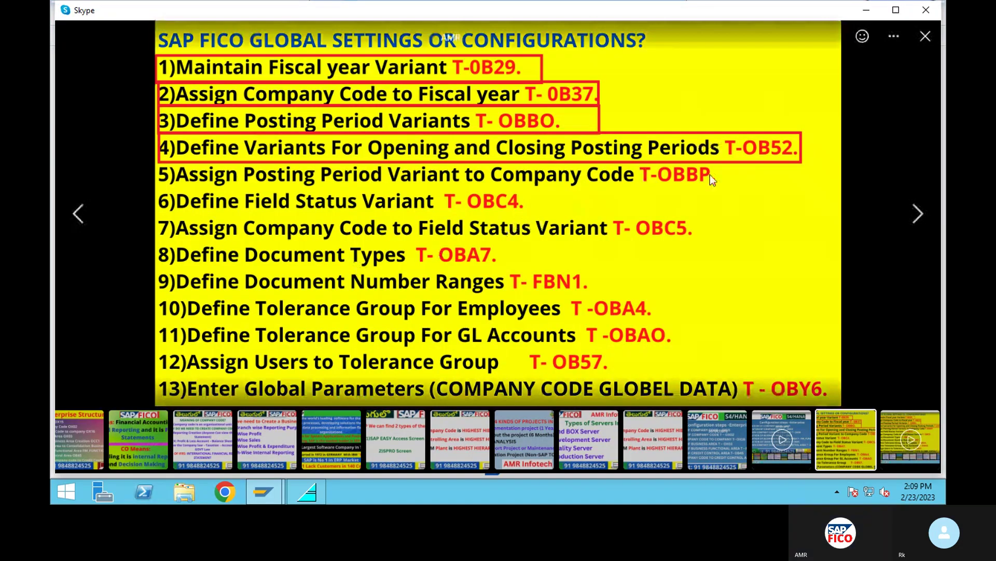
key("alt+Tab")
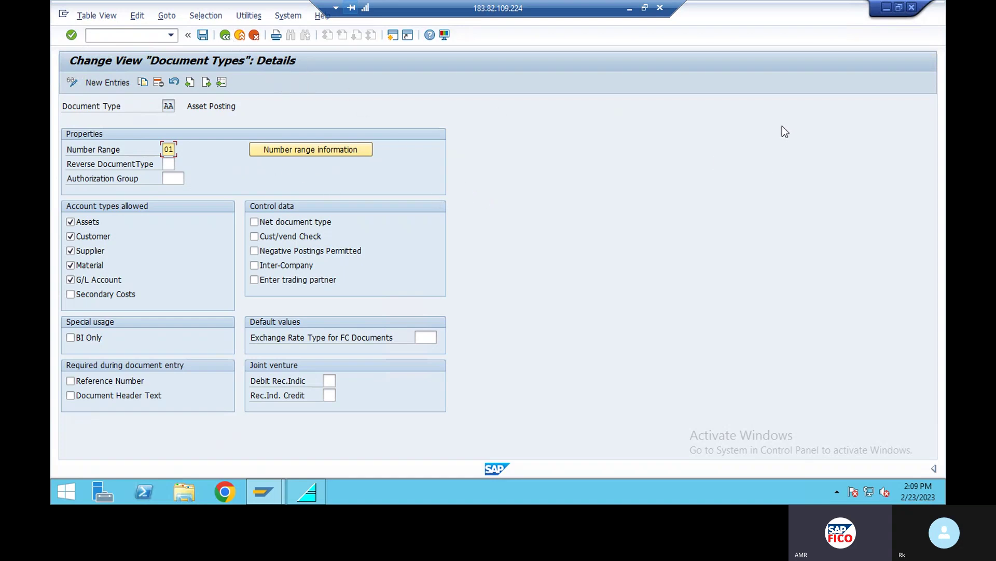
key("alt+Tab")
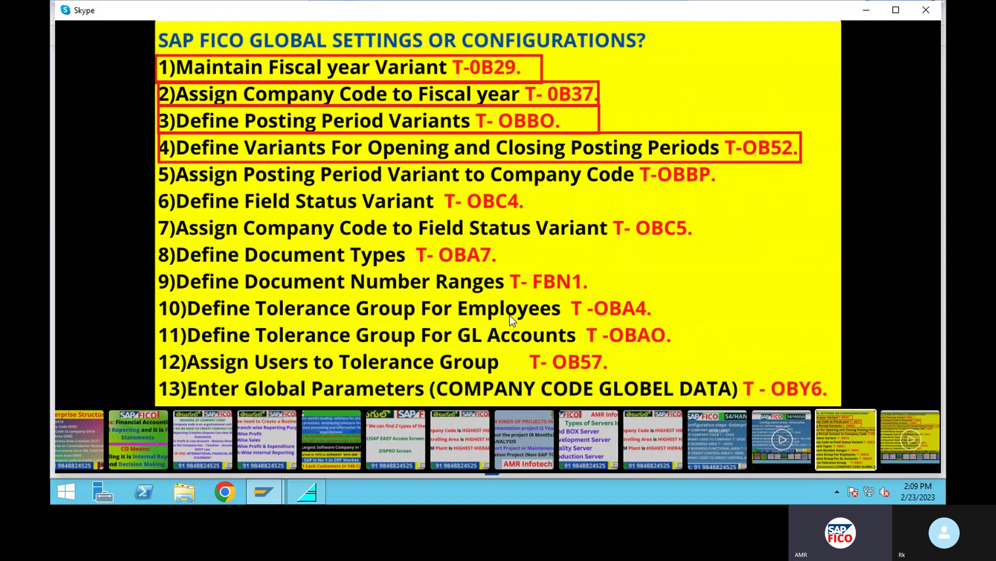
left_click(870, 10)
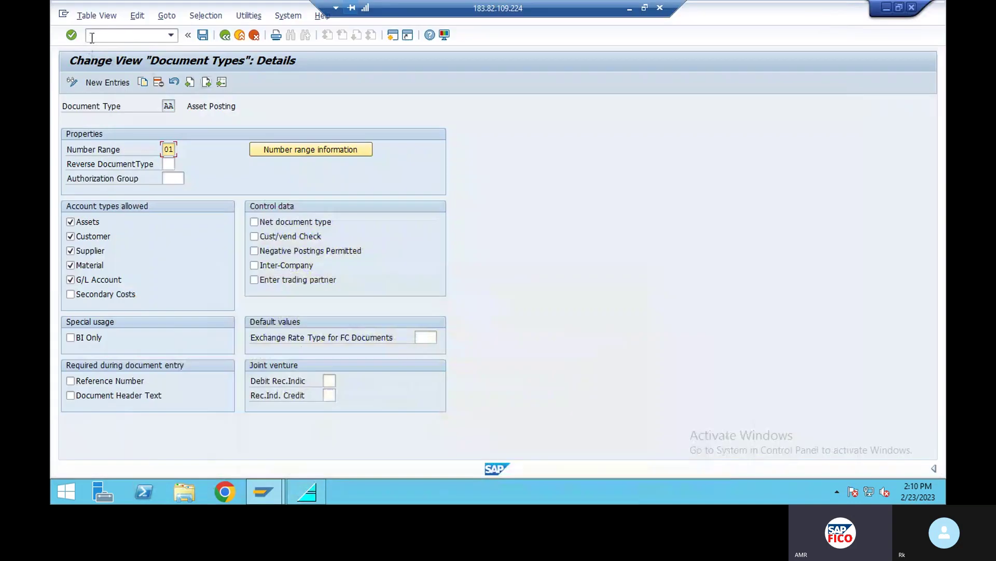
Step: Leave the document types, open the FI tolerance groups for users, and start a new entry
type("/")
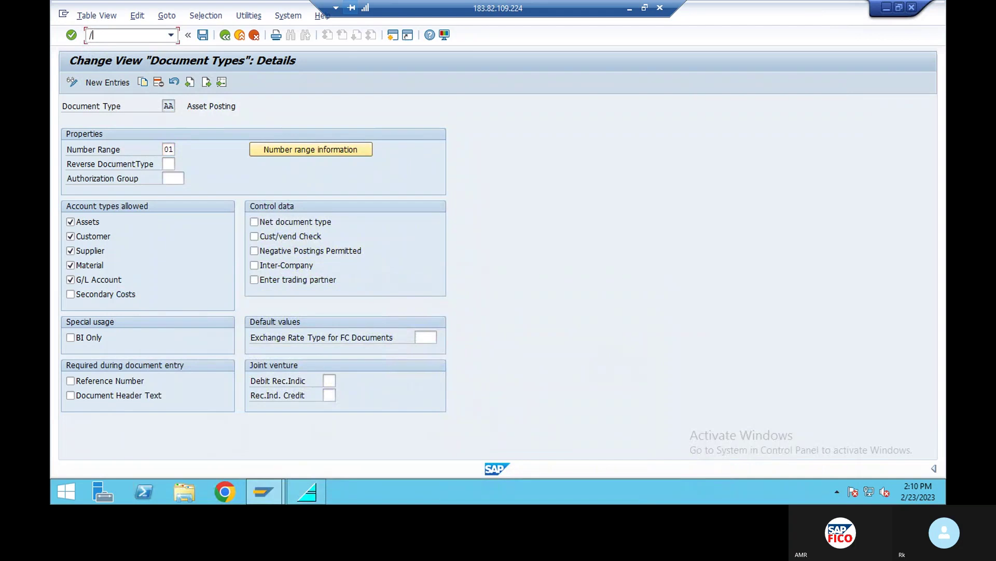
type("NOB")
type("57")
key("Return")
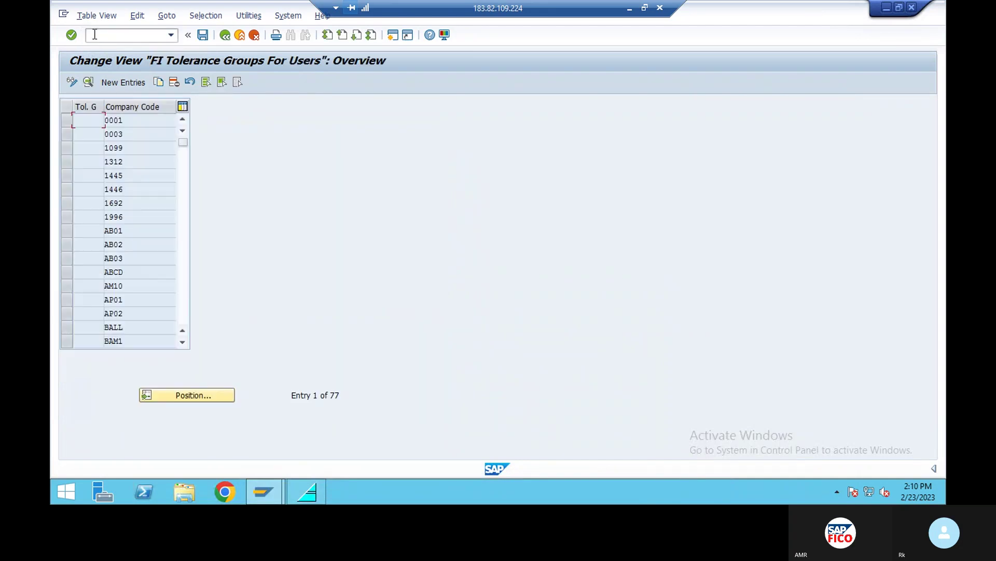
left_click(127, 84)
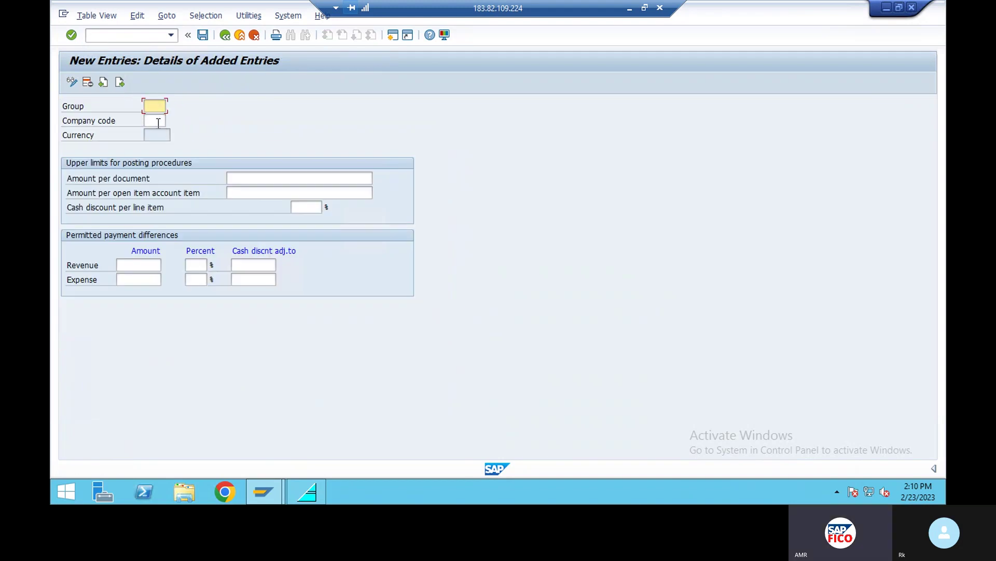
Step: Enter tolerance group MRFT and company code MRF1 for the new employee tolerance entry
left_click(159, 121)
left_click(148, 107)
type("MRR")
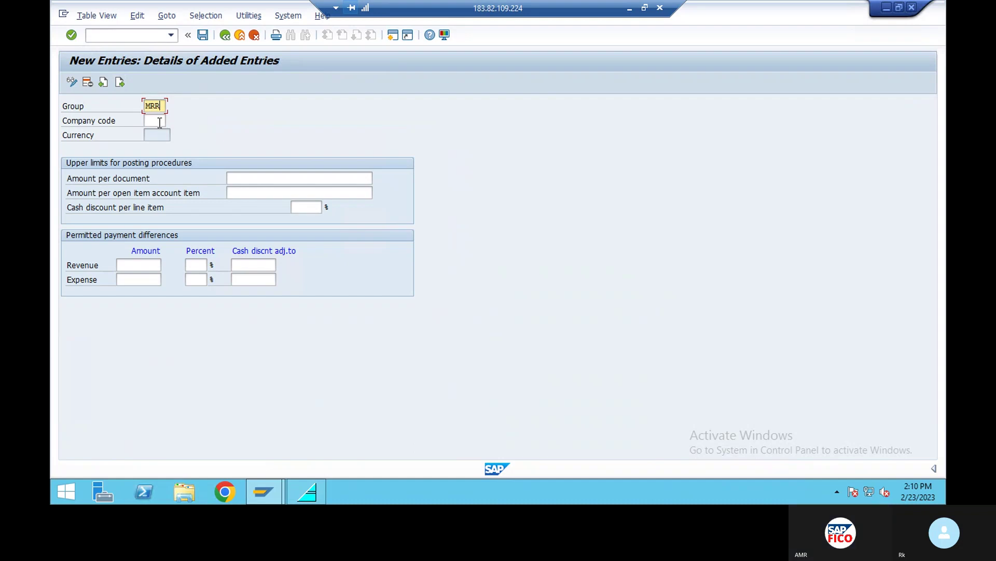
type("T")
key("BackSpace")
key("BackSpace")
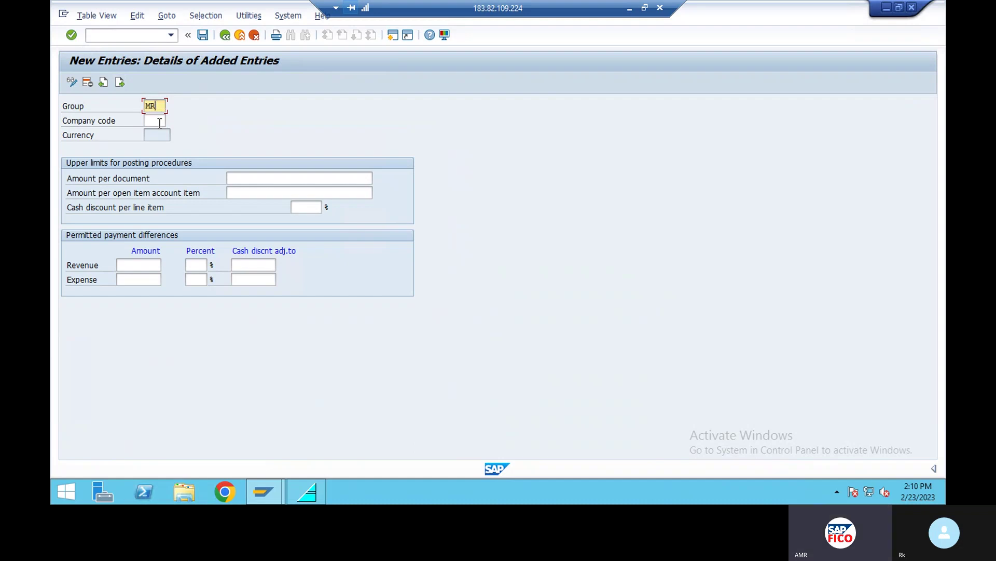
type("FT")
left_click(160, 123)
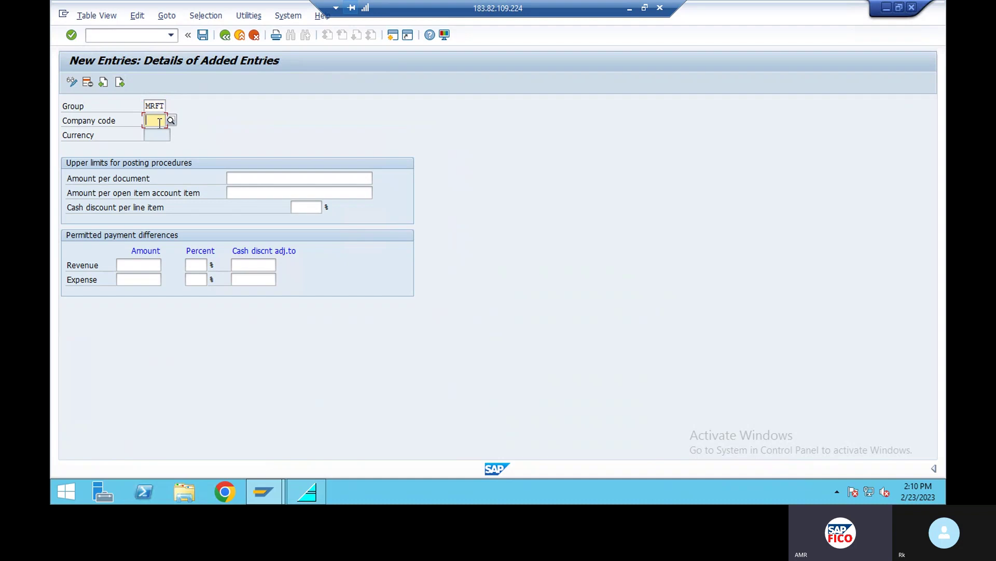
type("MRF")
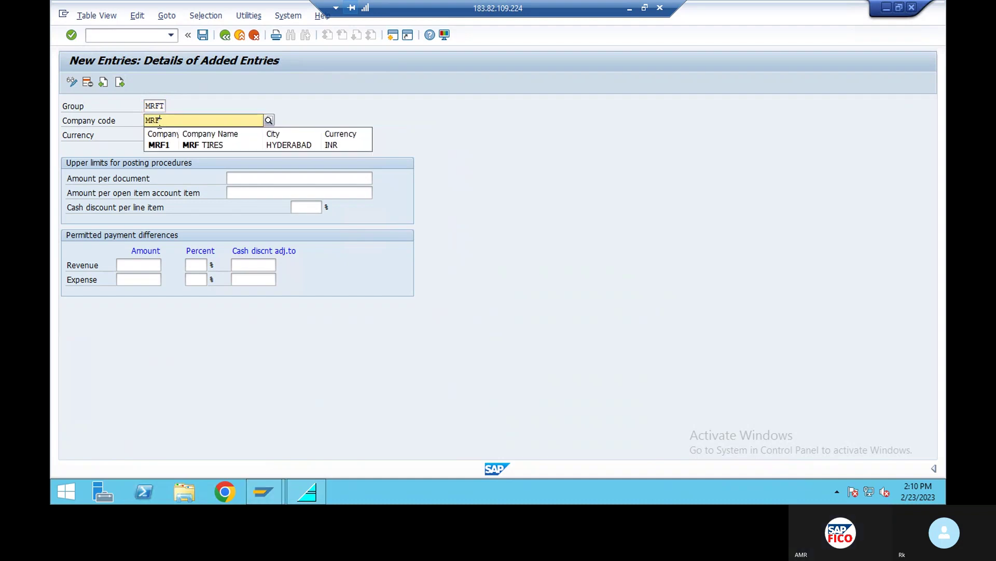
type("1")
left_click(165, 145)
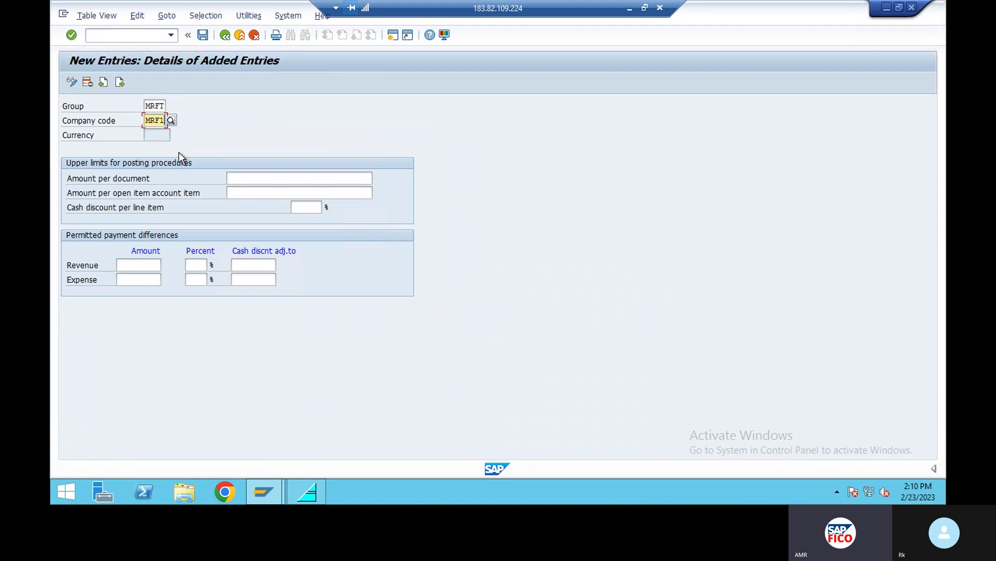
Step: Set the upper limit for the amount per document to 999999999
left_click(249, 178)
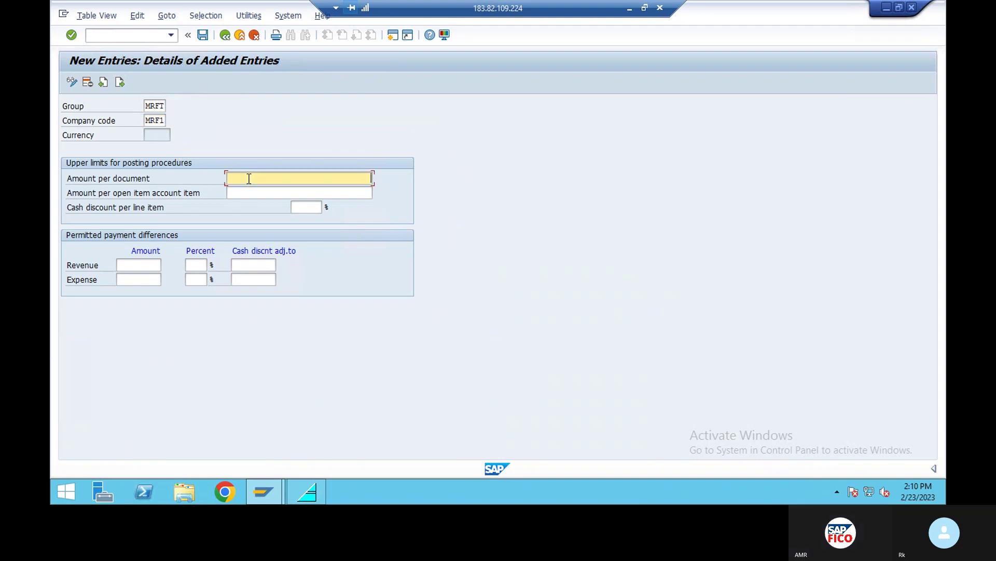
type("9")
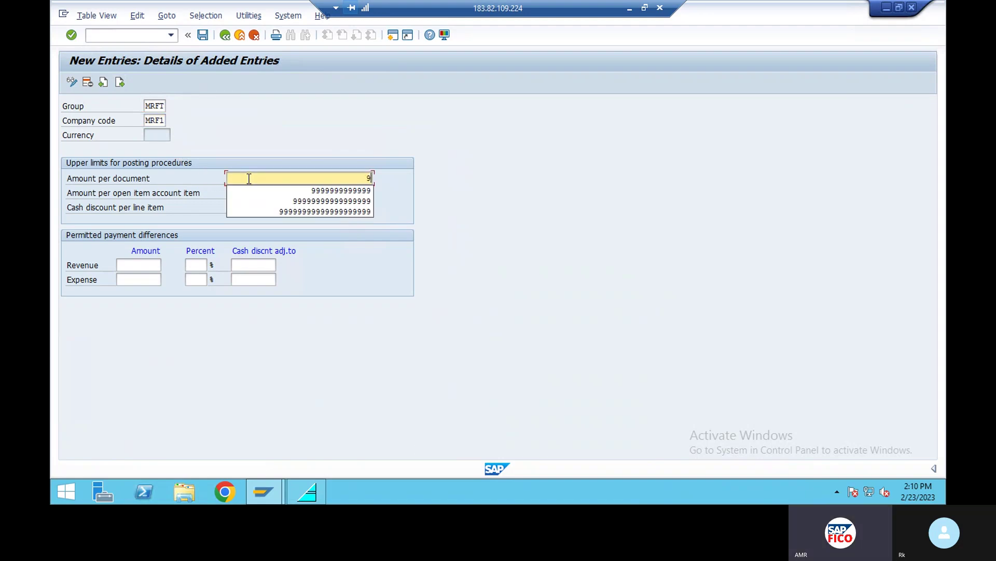
left_click(303, 190)
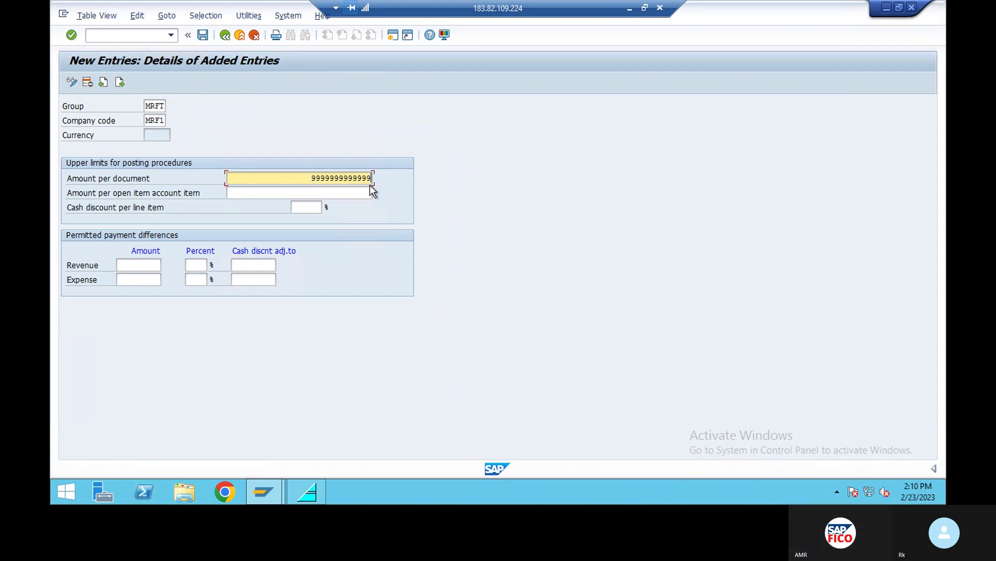
key("Delete")
key("Delete")
key("BackSpace")
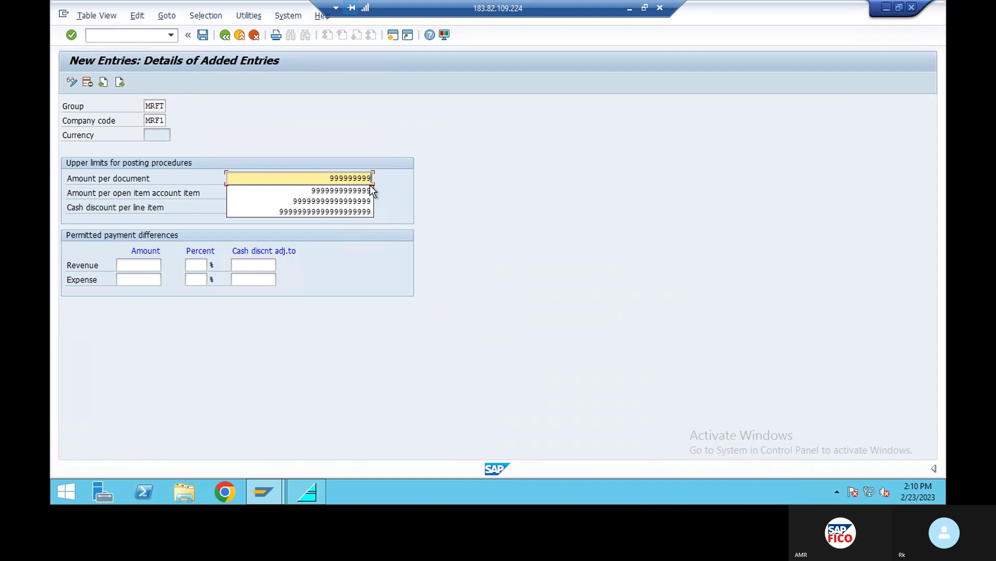
left_click(446, 139)
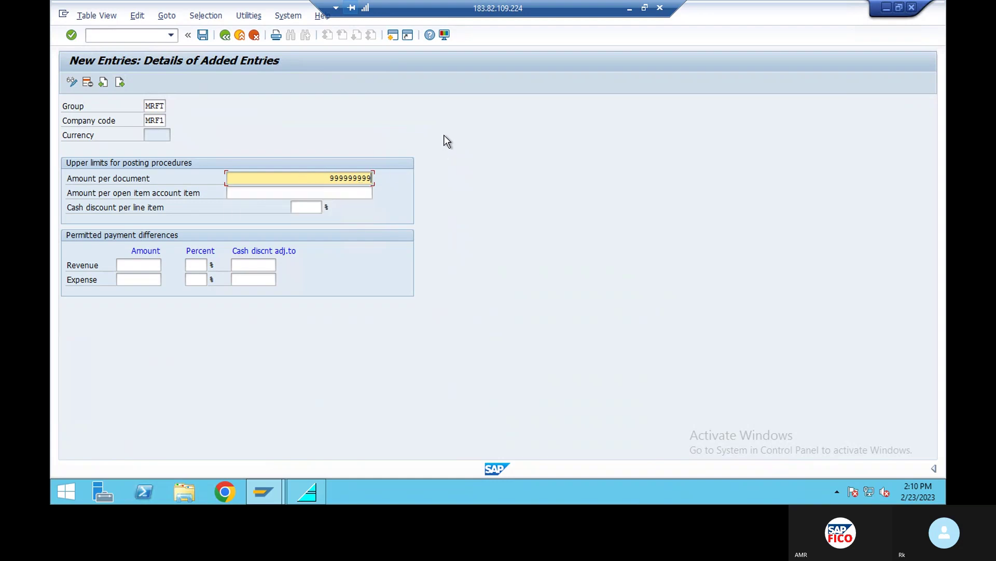
Step: Set the upper limit for the amount per open item account item to 999999999
left_click(342, 194)
type("9")
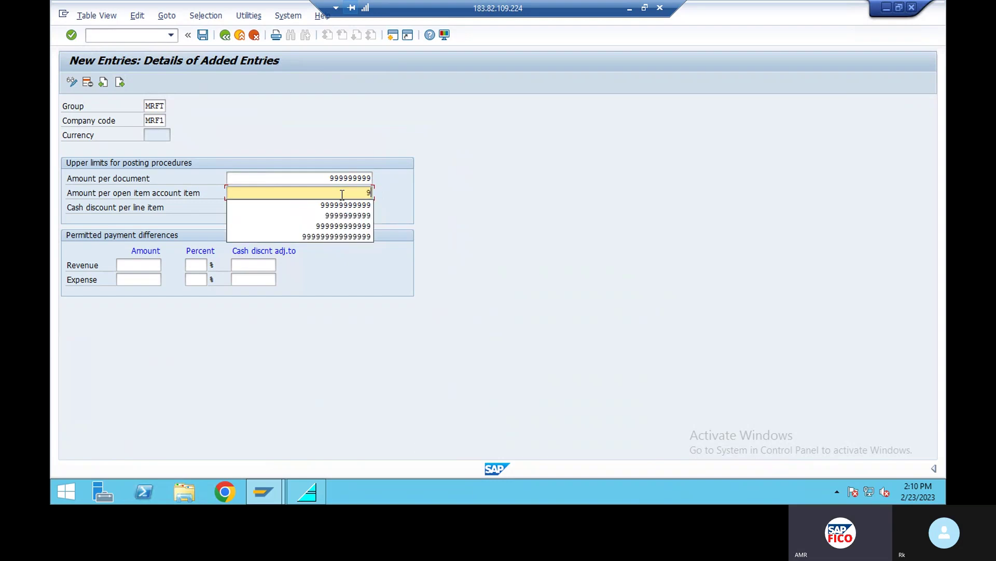
type("999999")
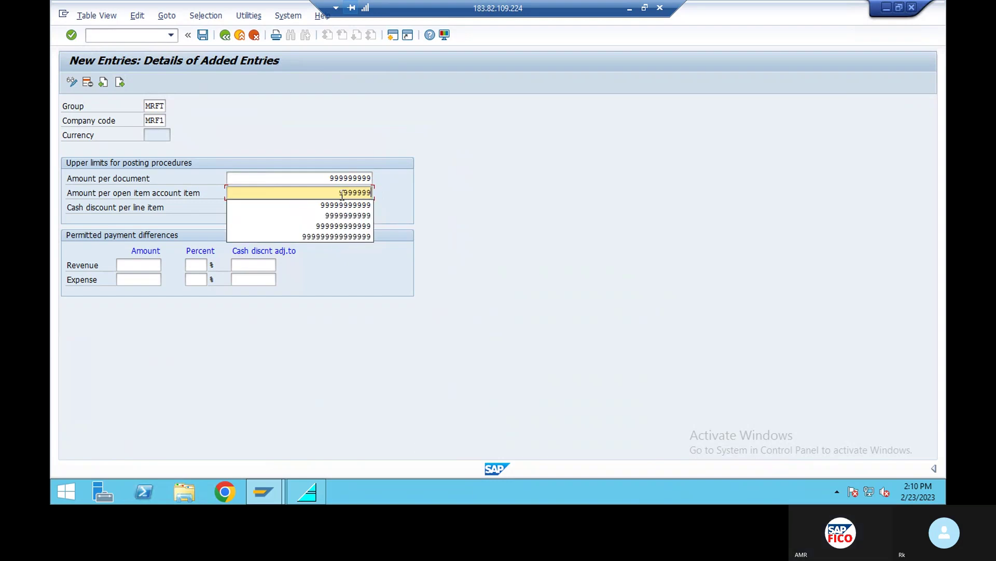
type("99")
left_click(546, 179)
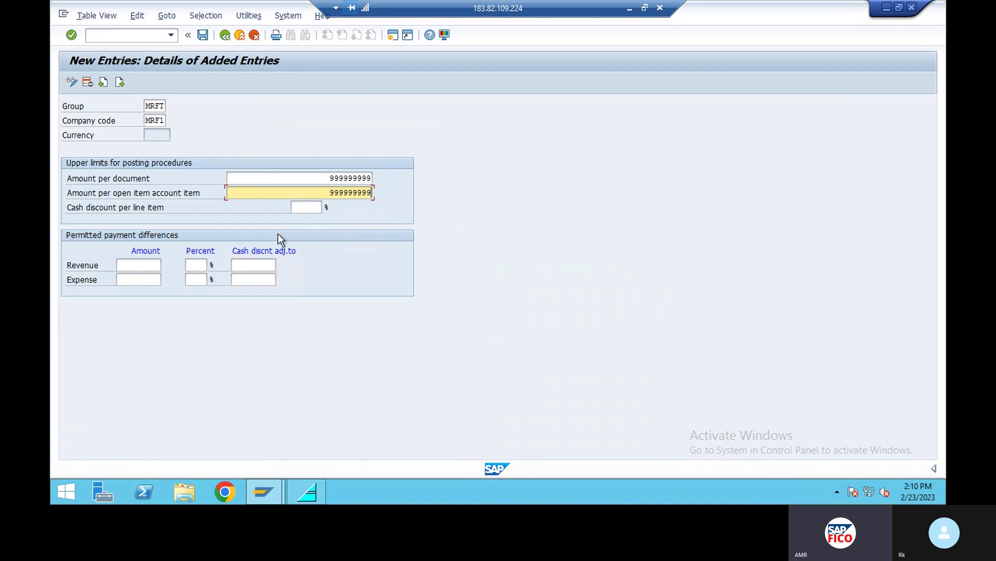
Step: Set the cash discount per line item to 5 % and save the user tolerance group
left_click(304, 207)
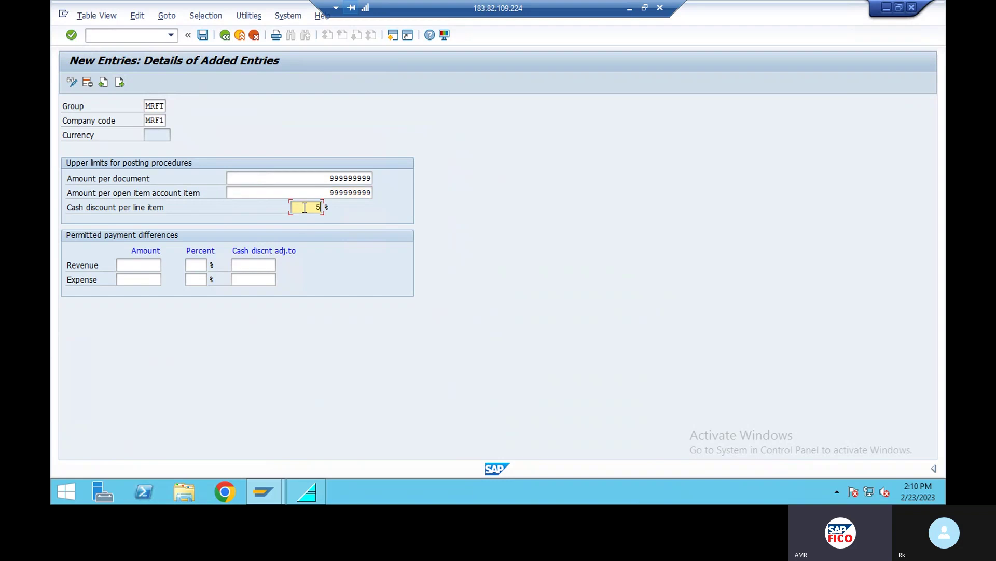
key("Return")
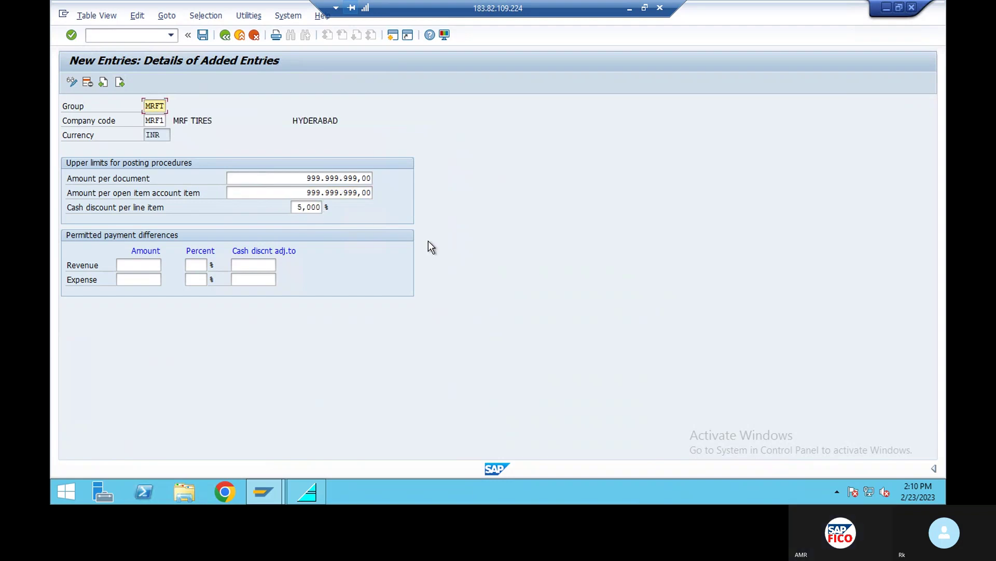
left_click(202, 35)
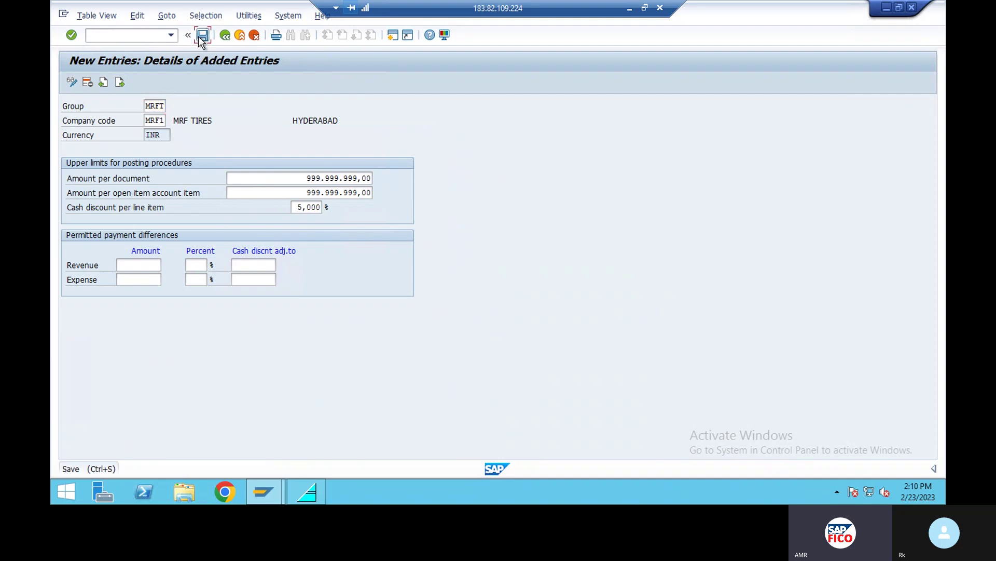
left_click(243, 223)
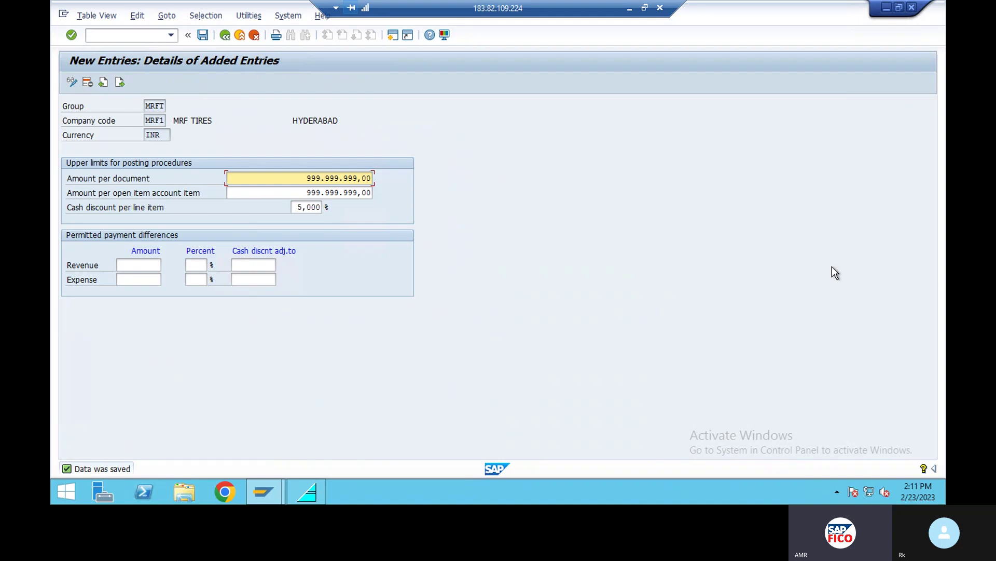
Step: Check the global settings list in Skype, return to SAP, and start a new G/L account tolerance entry in transaction OBA0
key("alt+Tab")
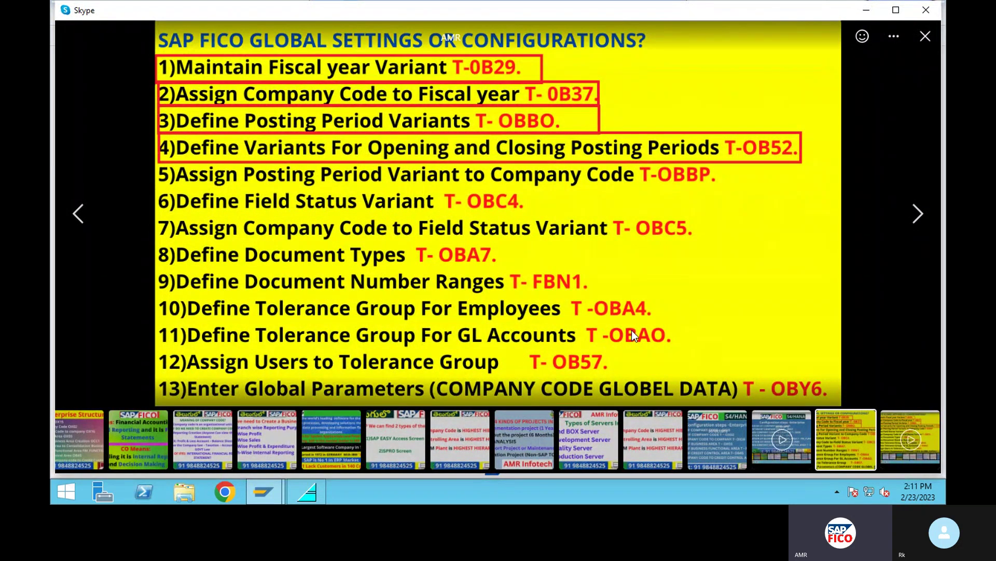
left_click(866, 8)
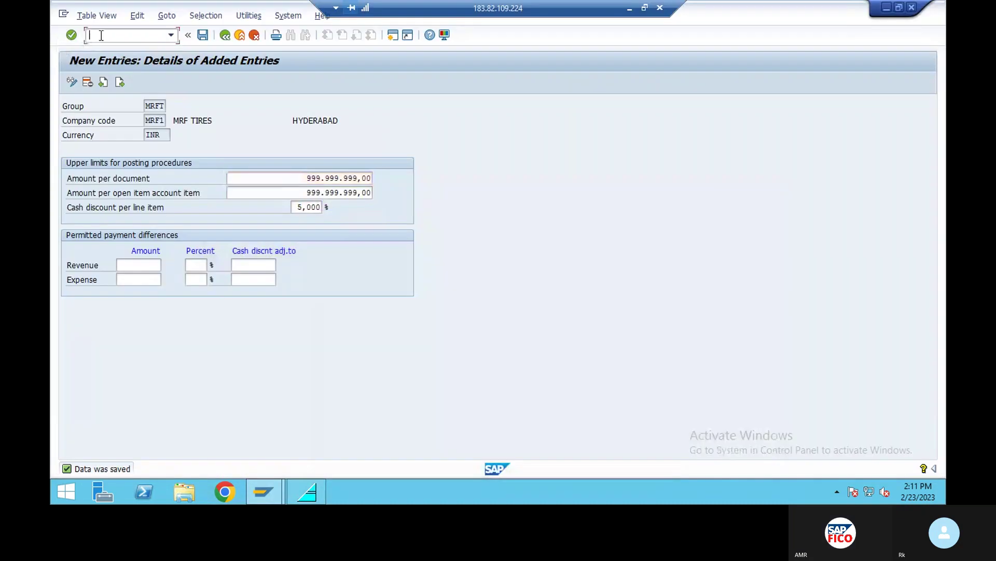
type("/N")
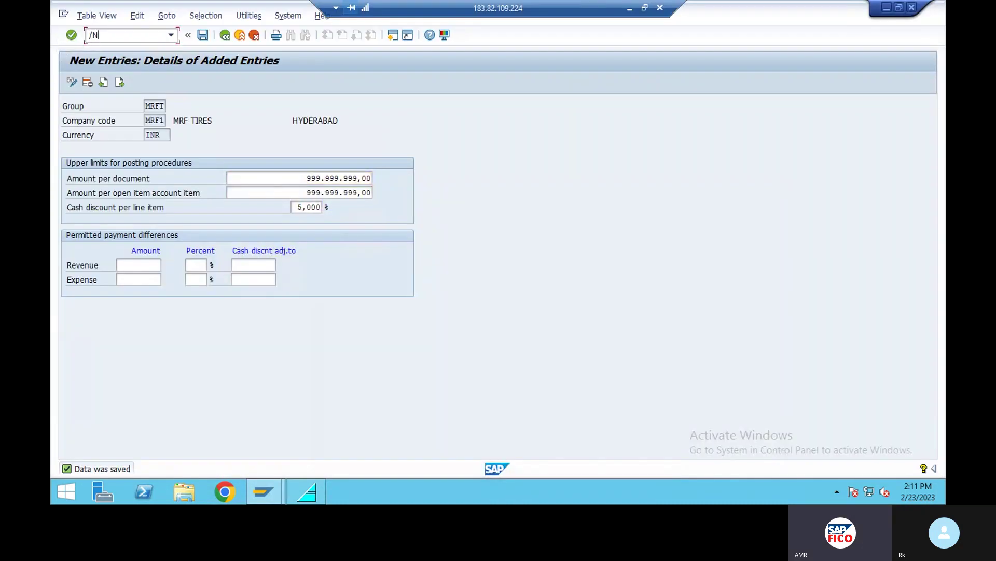
type("OBA0")
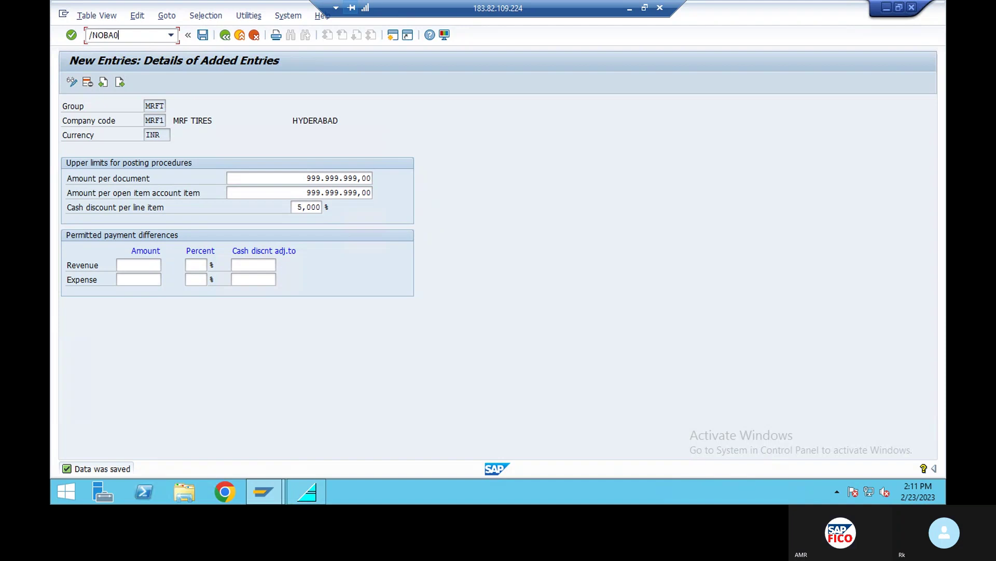
key("Return")
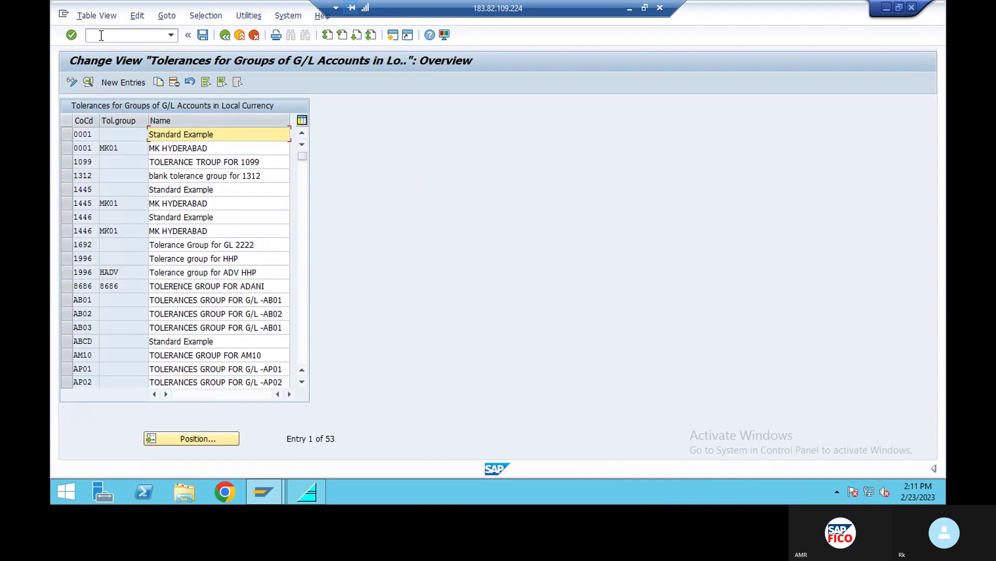
left_click(113, 83)
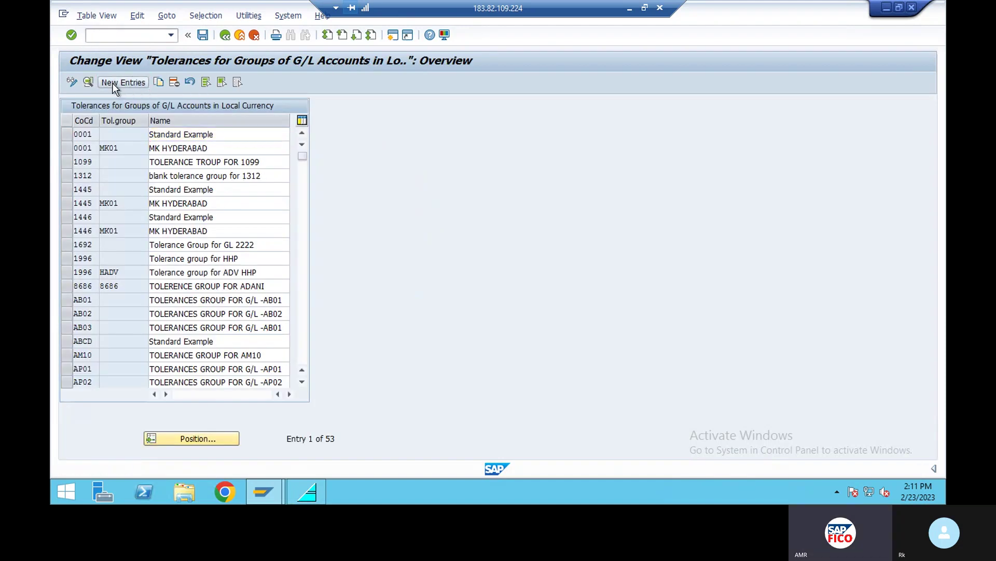
Step: Enter company code MRF1 and tolerance group MRFT for the new G/L account tolerance entry
type("M")
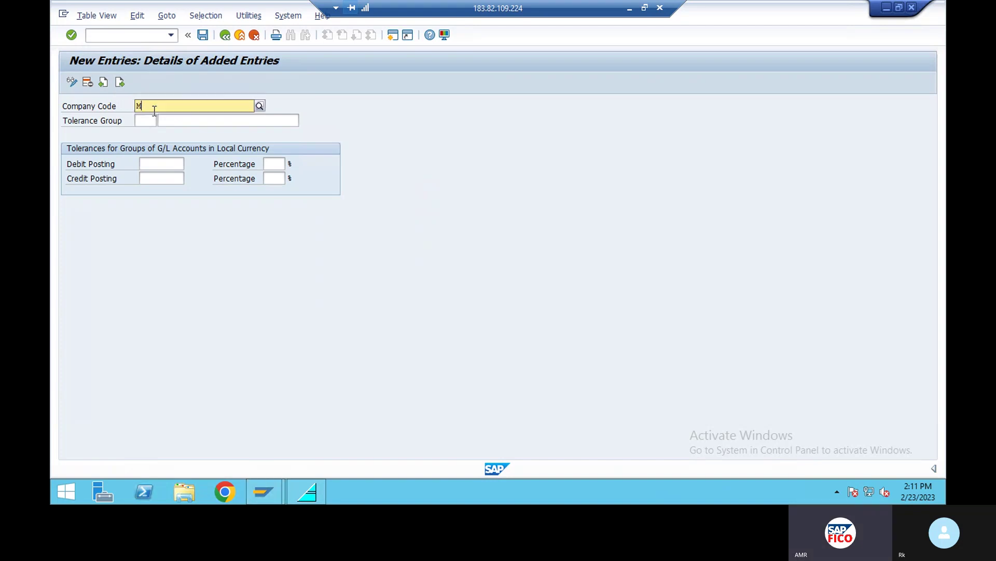
type("RF1")
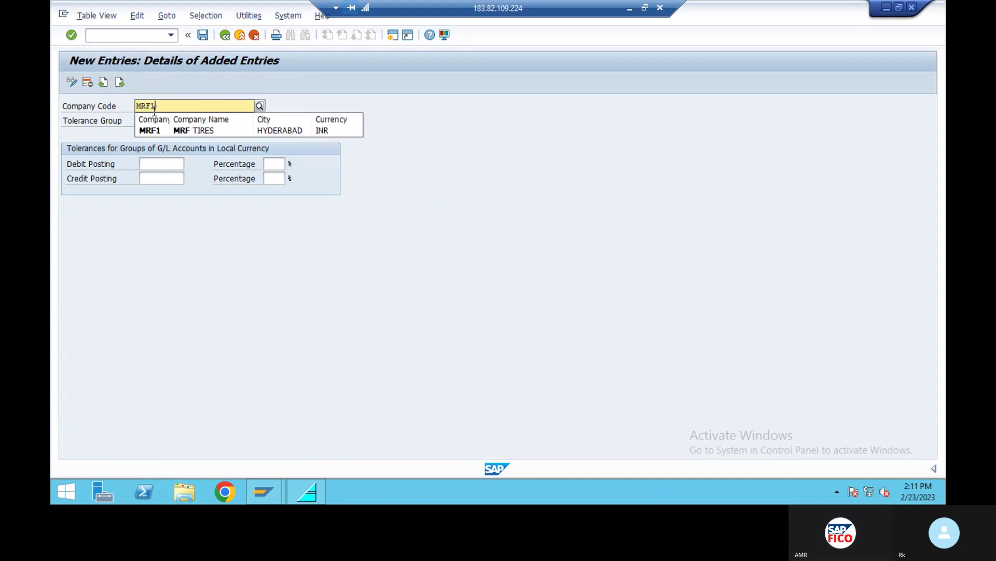
left_click(172, 131)
left_click(144, 120)
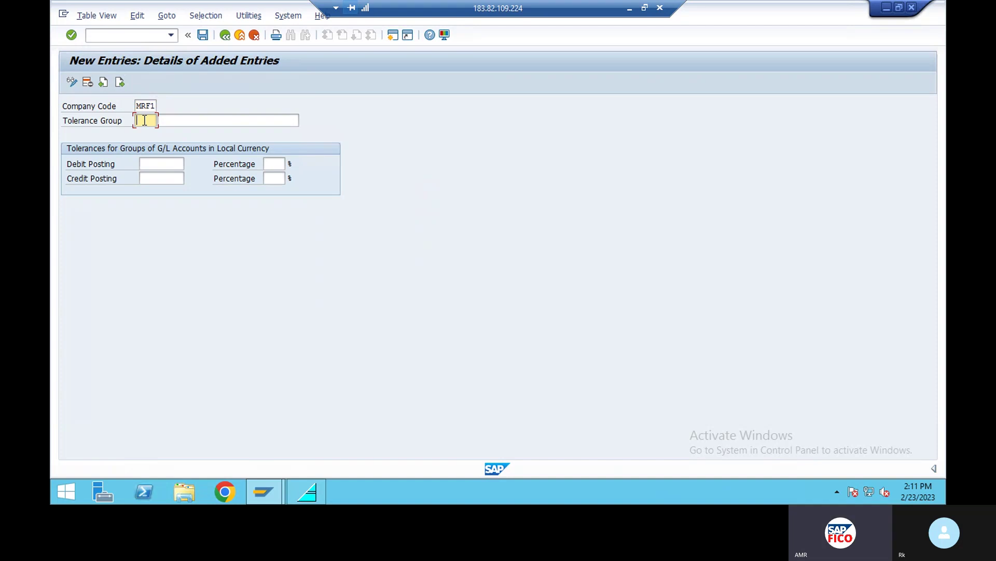
type("MRFT")
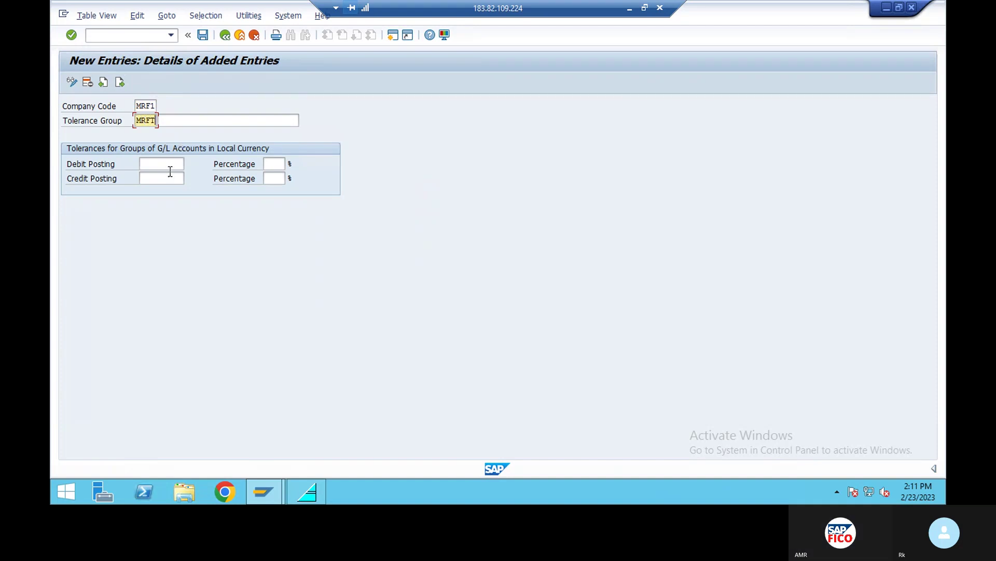
Step: Enter the tolerance group description as TOLERENCE GROUP FOR G/L A/C
left_click(192, 123)
type("T")
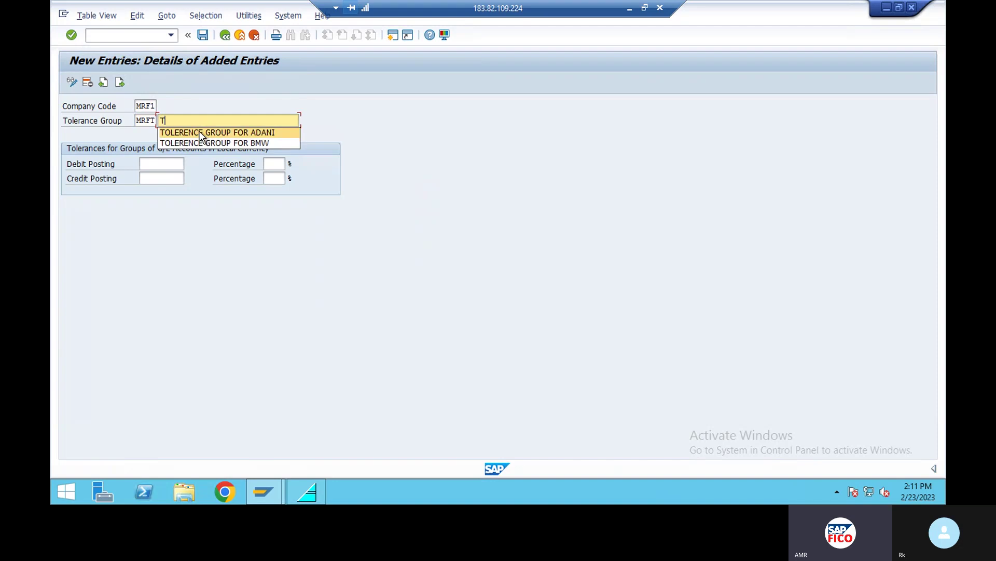
left_click(201, 133)
left_click_drag(251, 121, 292, 121)
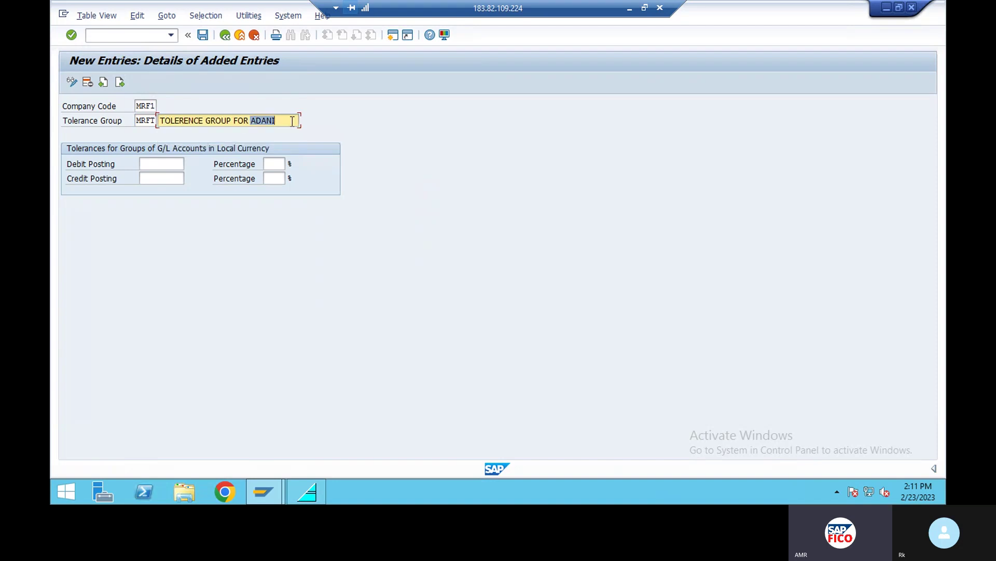
type("G")
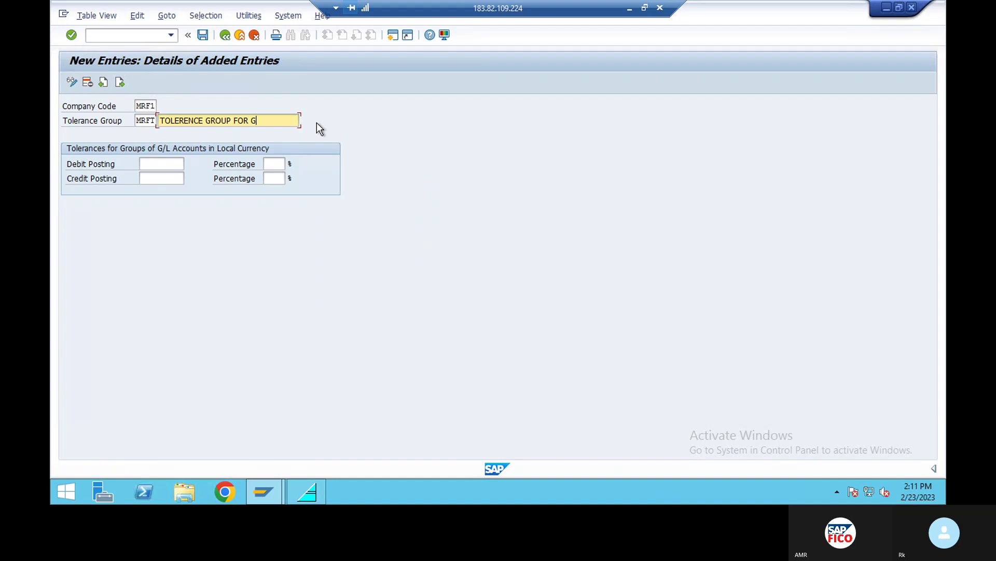
type("/L S")
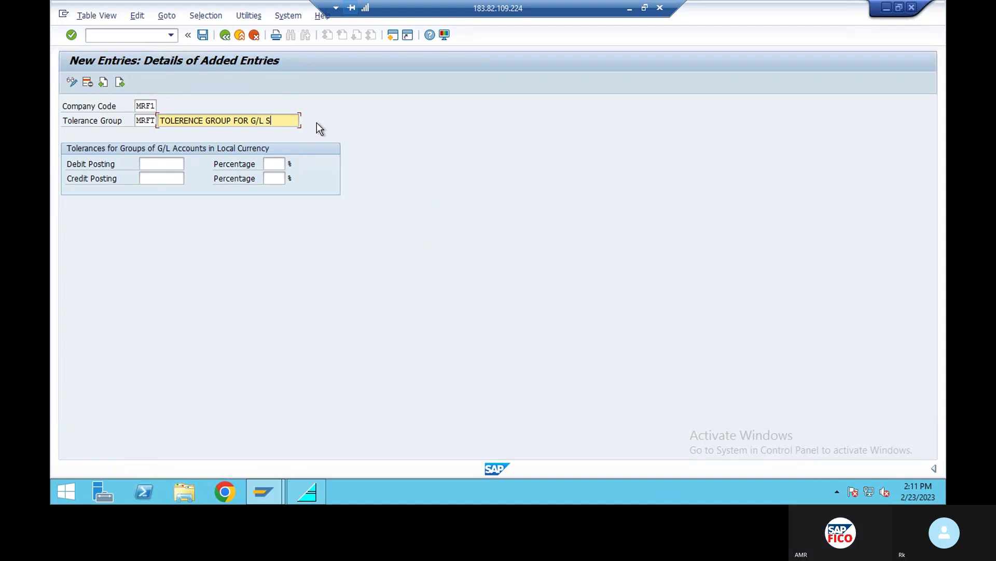
key("BackSpace")
type("A/C")
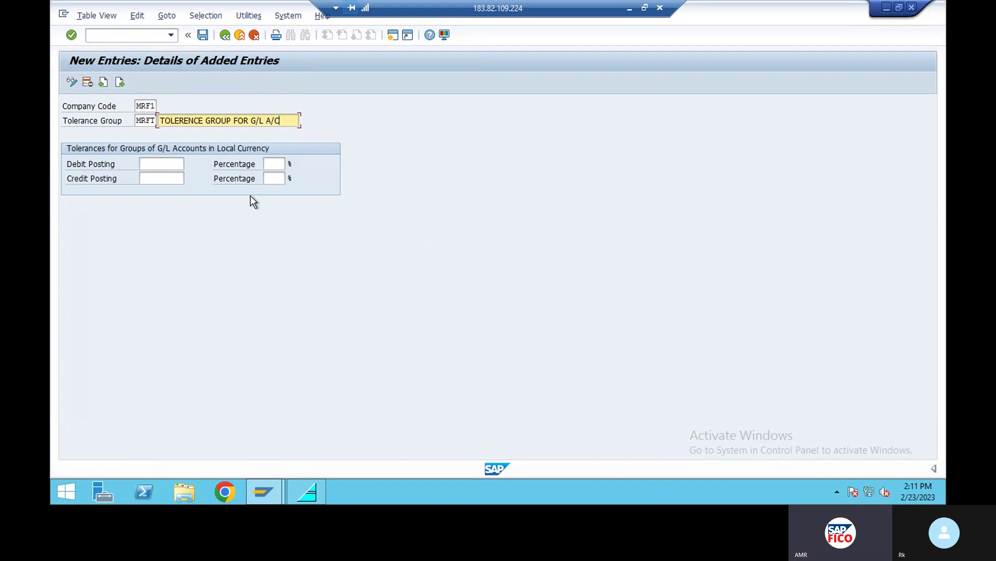
Step: Save the new G/L account tolerance group under the ADANI GROUP CONFIGURATION customizing request
key("Return")
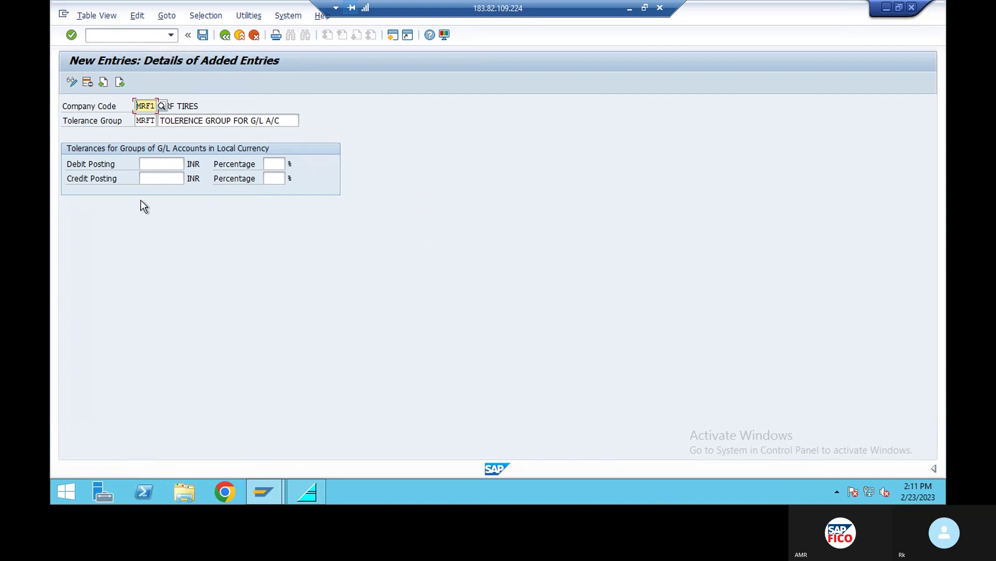
left_click(202, 35)
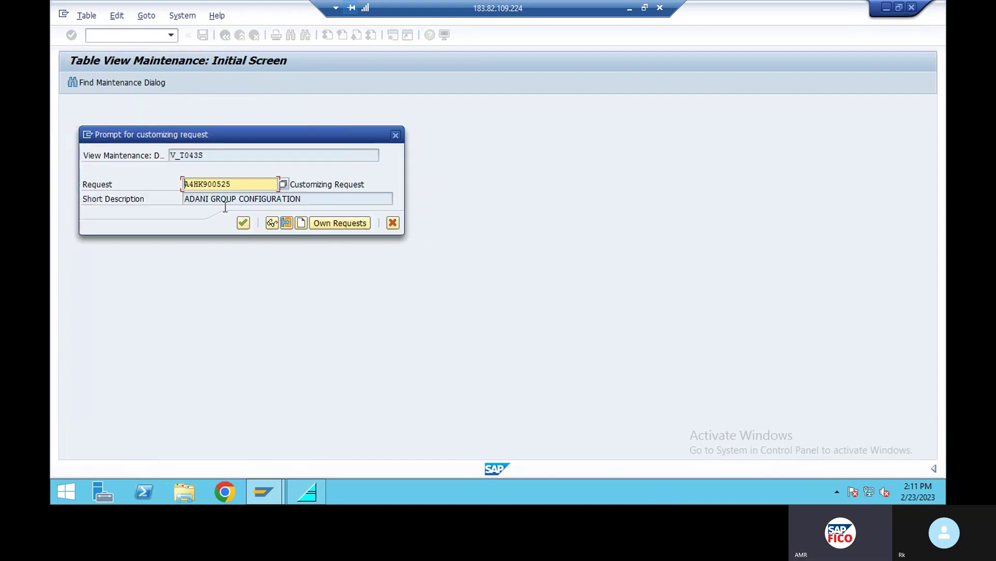
left_click(243, 223)
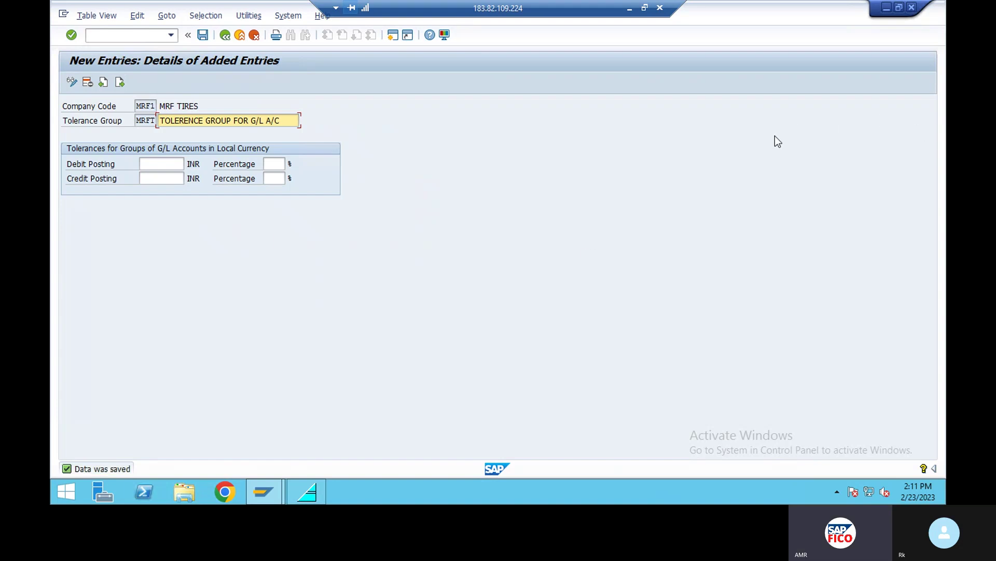
Step: Check the global settings list in Skype, return to SAP, and open transaction OB57 for assigning users to tolerance groups
key("alt+Tab")
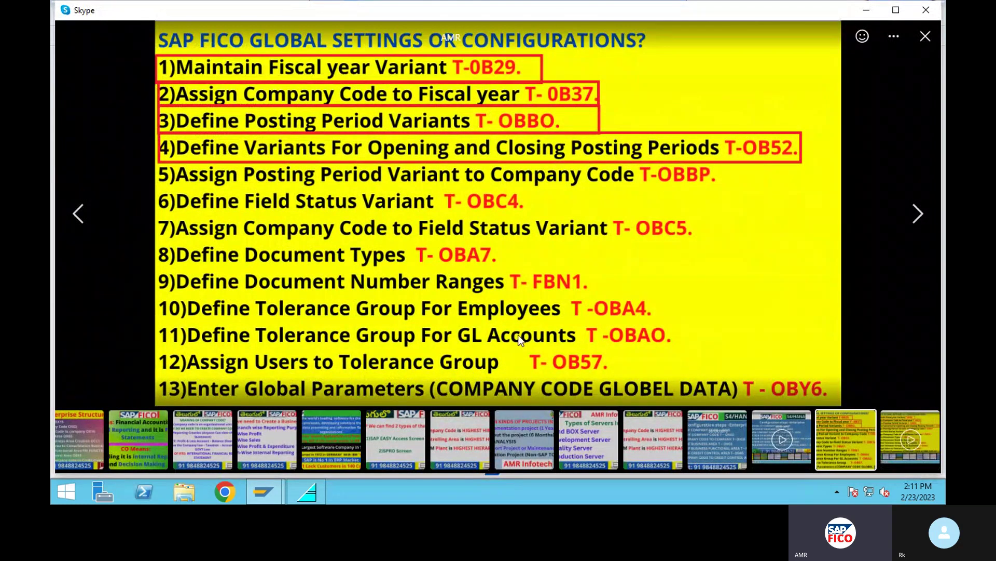
left_click(867, 11)
left_click(99, 35)
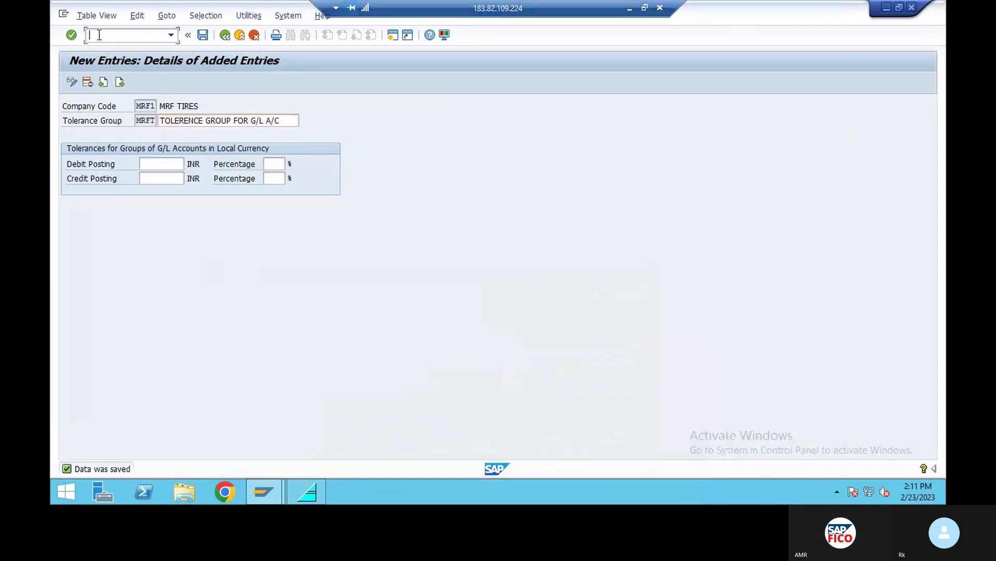
type("/NOB57")
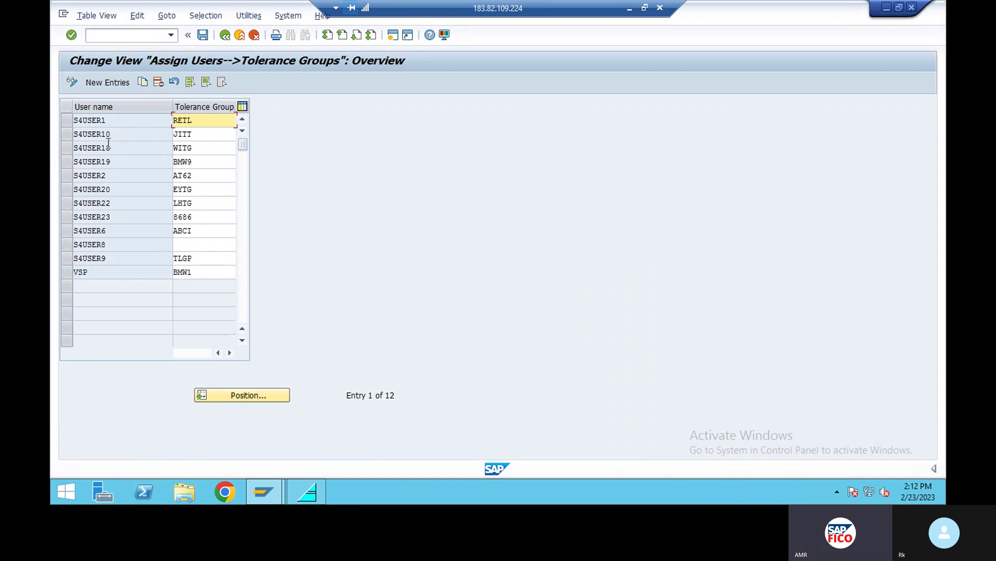
Step: Assign tolerance group MRFT to user S4USER1 and save the assignment under the customizing request
left_click(68, 120)
left_click(68, 120)
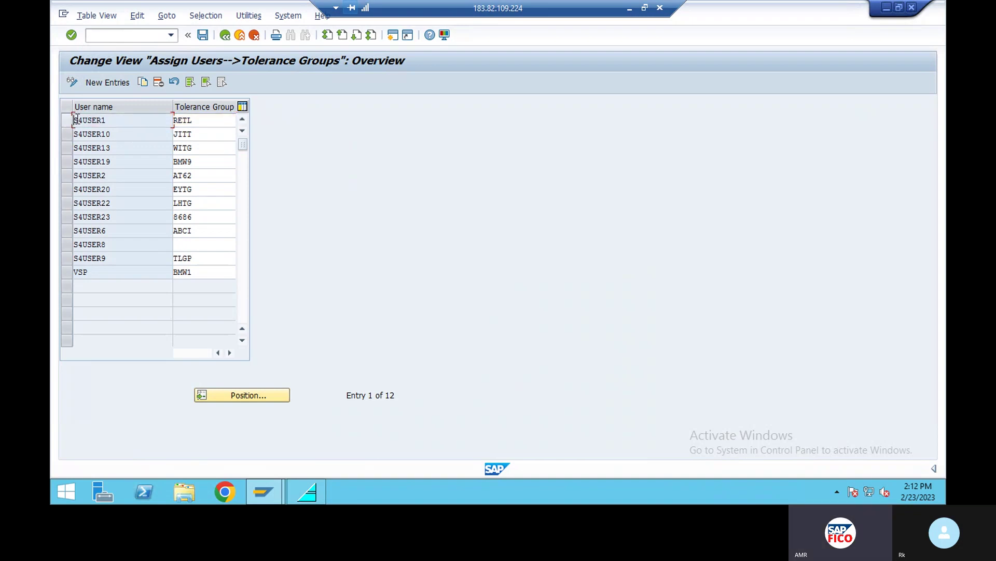
double_click(195, 120)
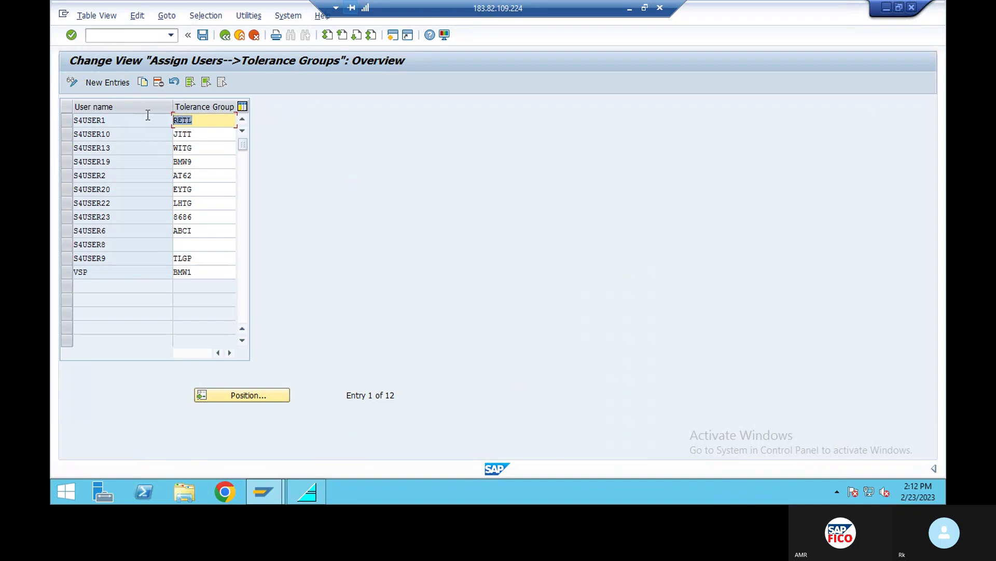
key("Delete")
type("MRFT")
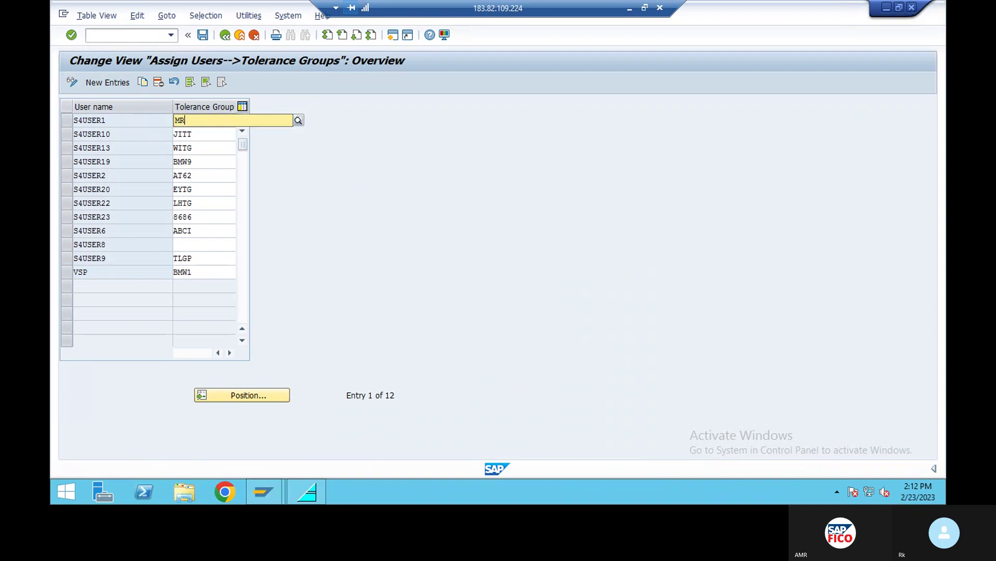
left_click(197, 146)
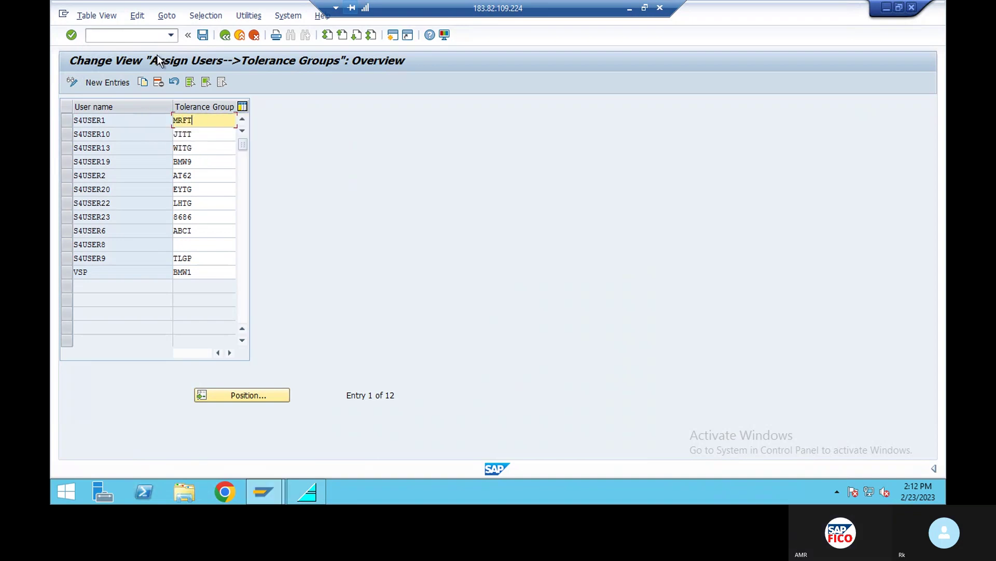
left_click(203, 35)
left_click(242, 223)
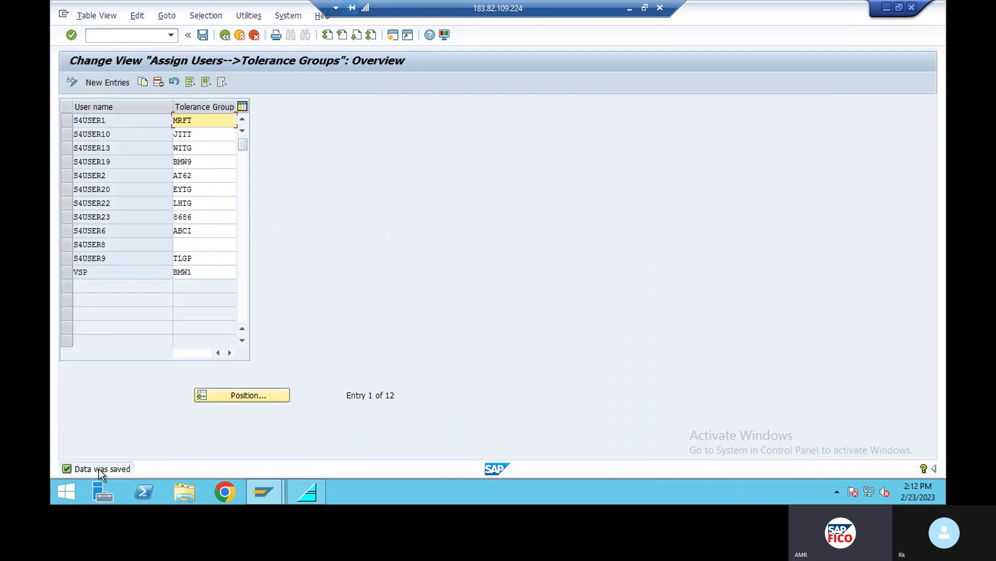
Step: Check the global settings list in Skype, return to SAP, and open transaction OBY6 for company code global data
key("alt+Tab")
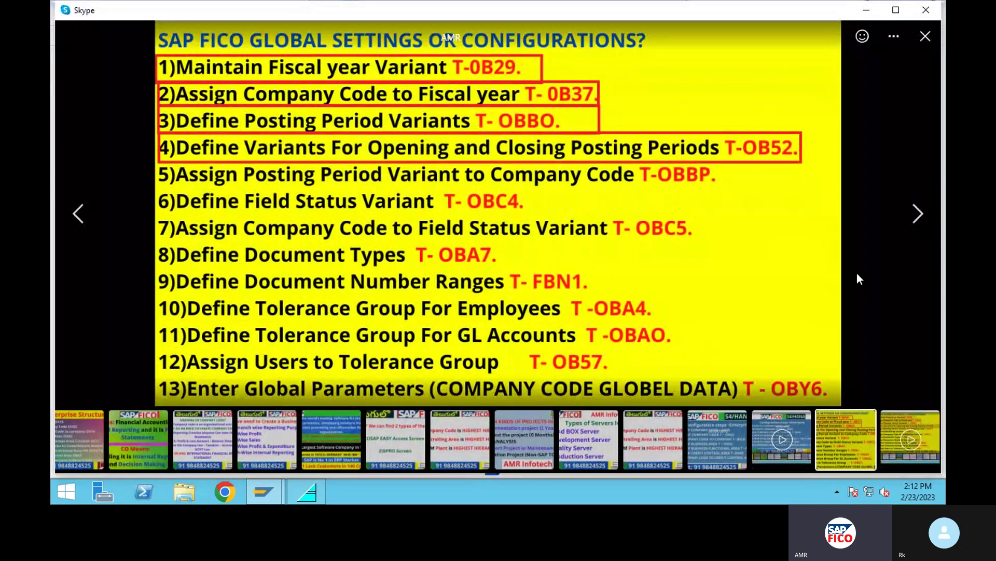
left_click(867, 10)
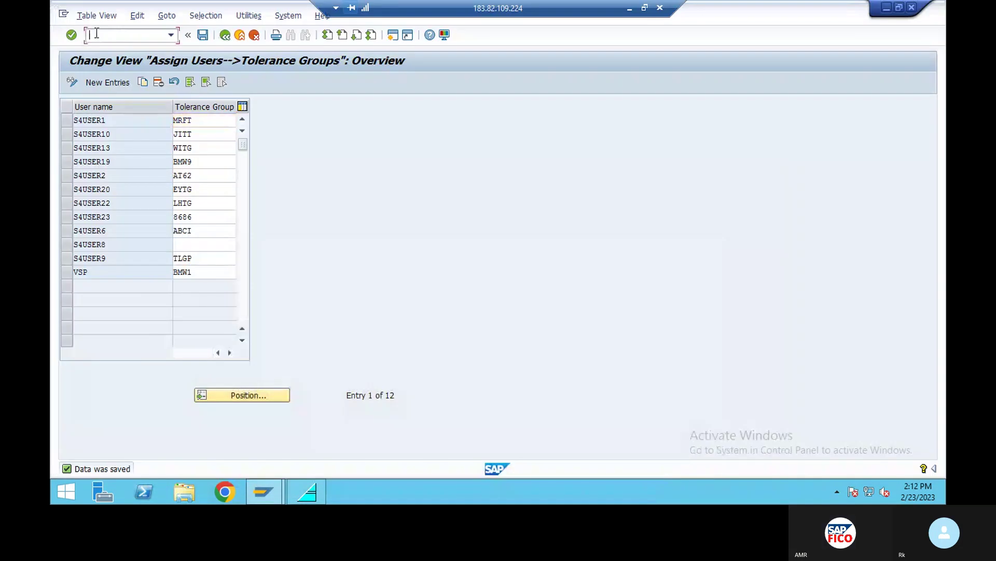
type("/NOBY6")
key("Return")
Step: Find company code MRF1 in the company code list and open its global data details
left_click(261, 444)
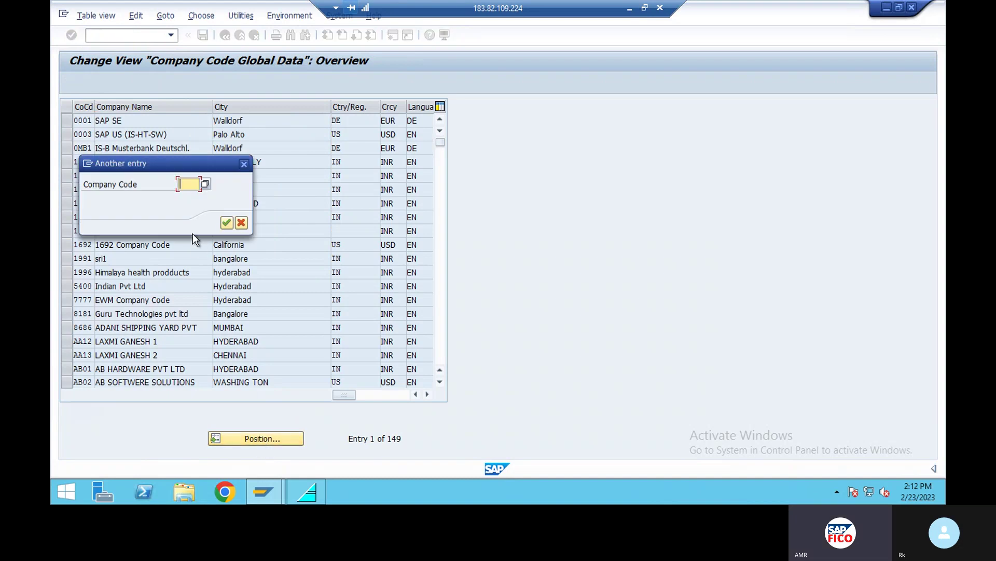
type("MRF1")
left_click(224, 223)
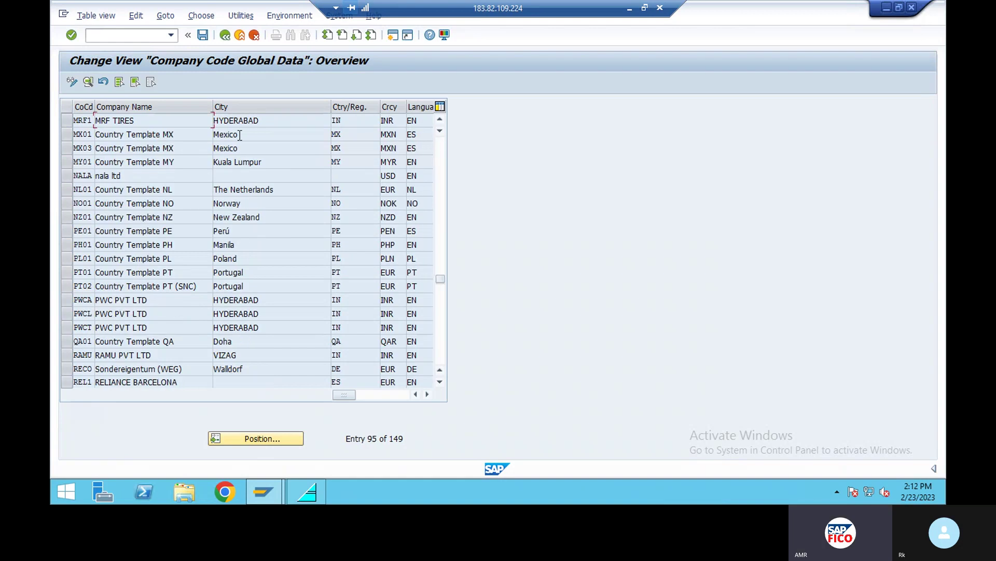
double_click(155, 120)
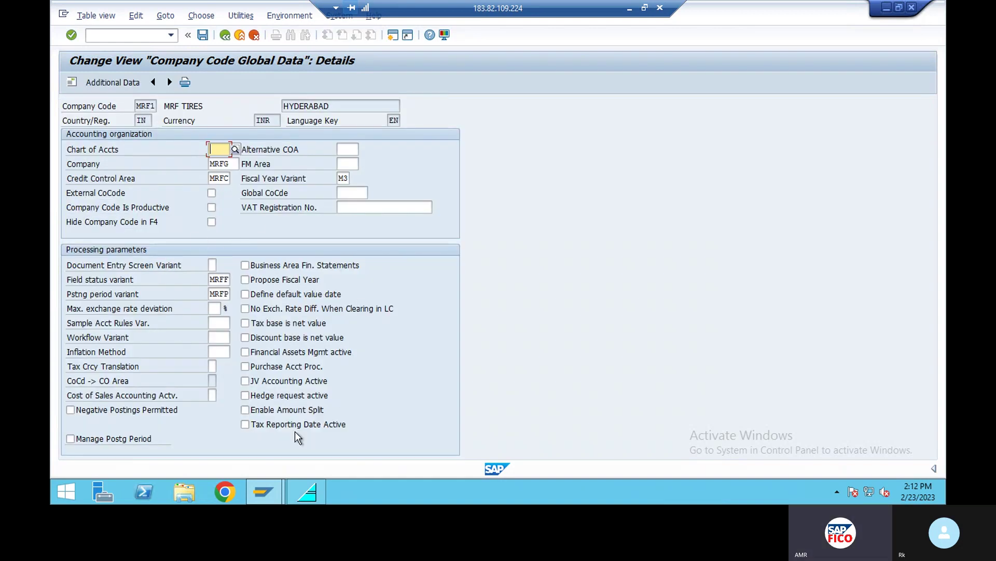